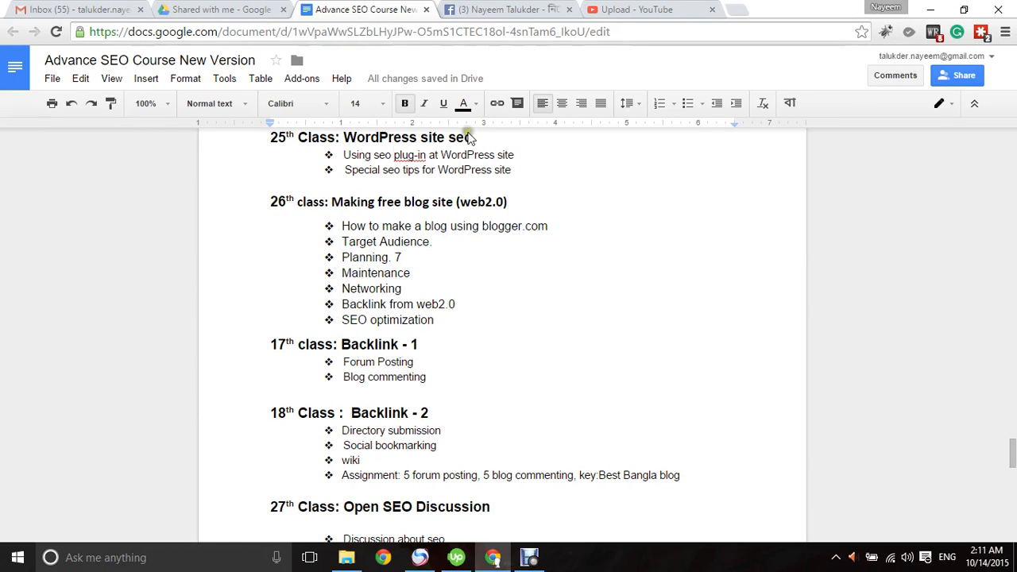
# - Highlight the two WordPress SEO topics listed under the 25th Class heading
pyautogui.moveTo(332, 154); pyautogui.dragTo(532, 173)
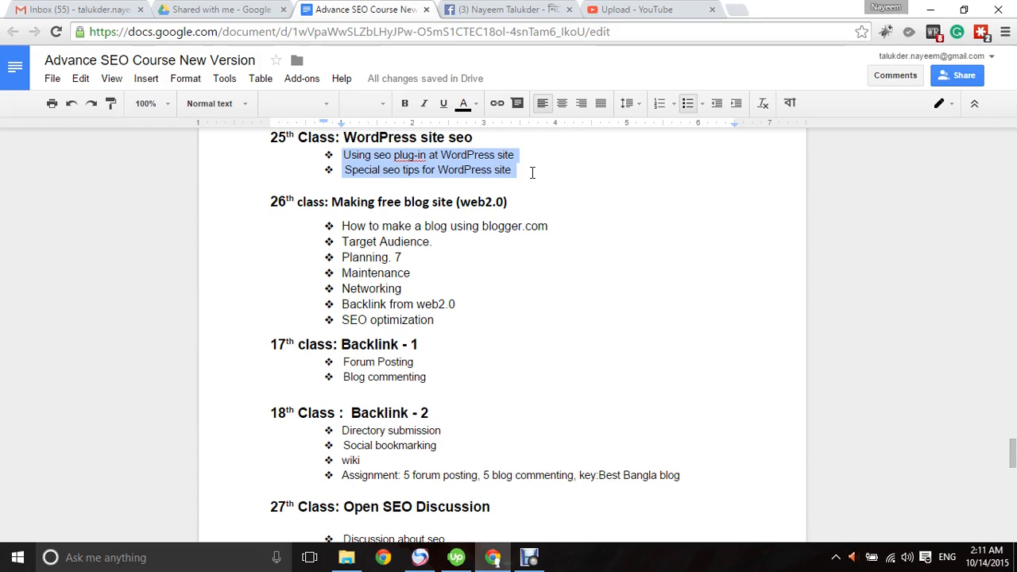
# - Load the personal WordPress site's home page in place of the YouTube upload page
pyautogui.click(640, 10)
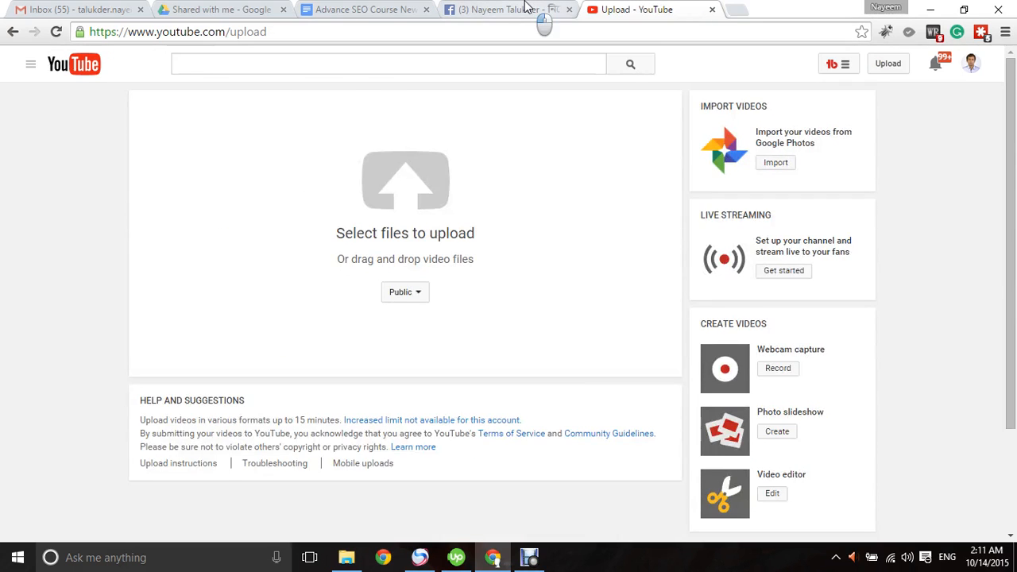
pyautogui.click(509, 9)
pyautogui.click(642, 11)
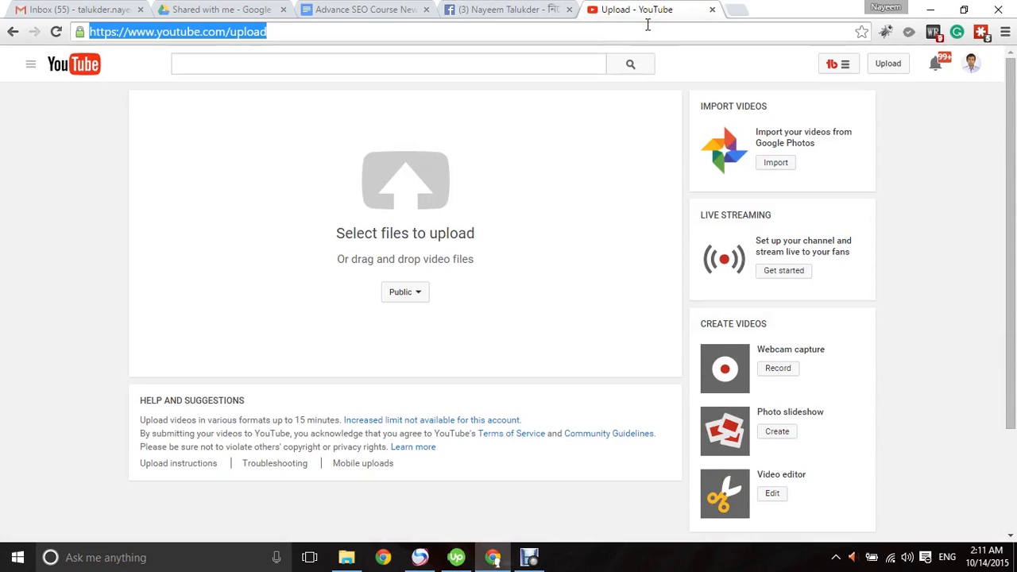
pyautogui.write('nayeemtalukder.com')
pyautogui.press('Return')
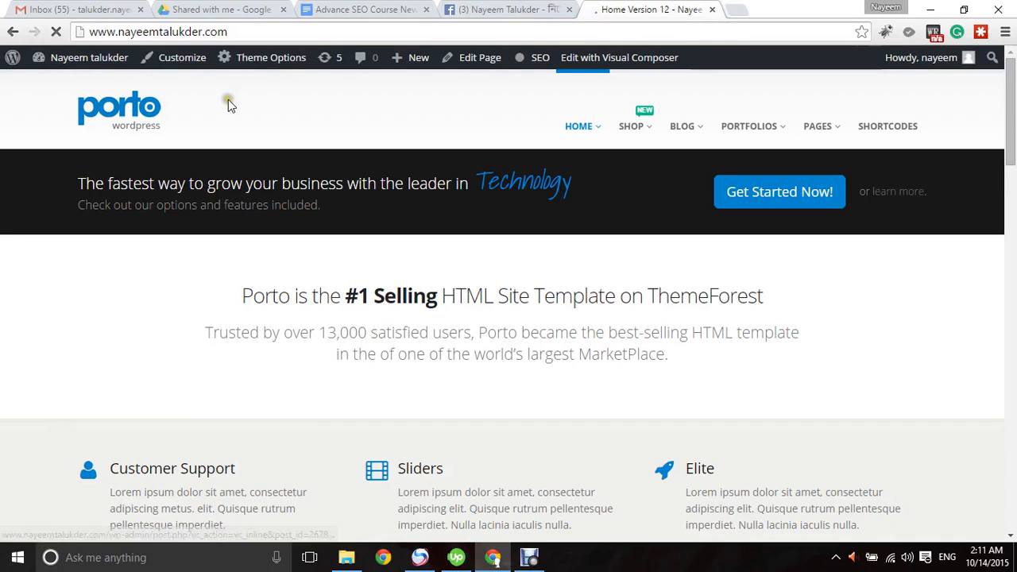
# - Open the WordPress admin dashboard of the site
pyautogui.moveTo(204, 31); pyautogui.dragTo(242, 33)
pyautogui.tripleClick(241, 34)
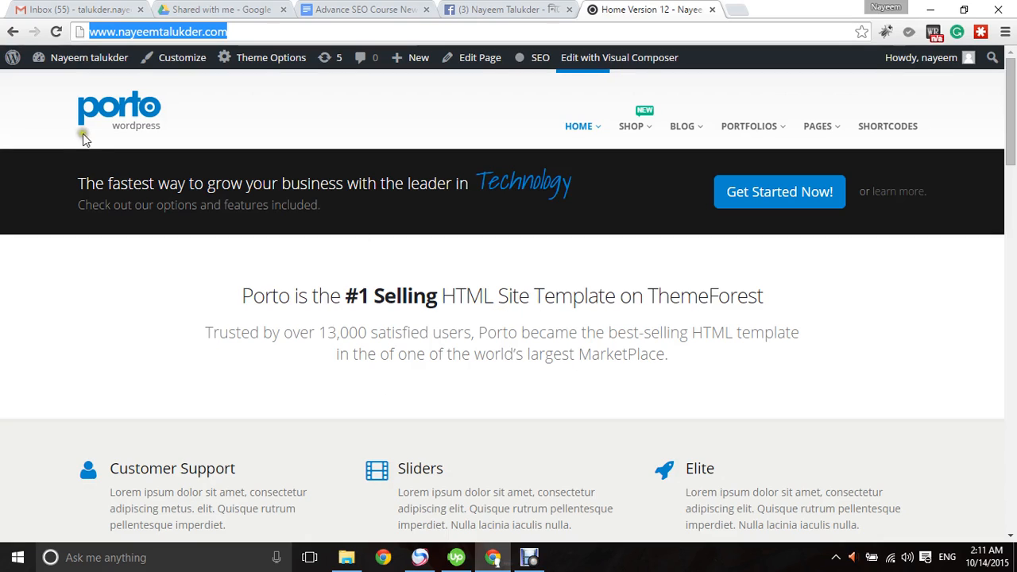
pyautogui.click(5, 358)
pyautogui.moveTo(75, 60)
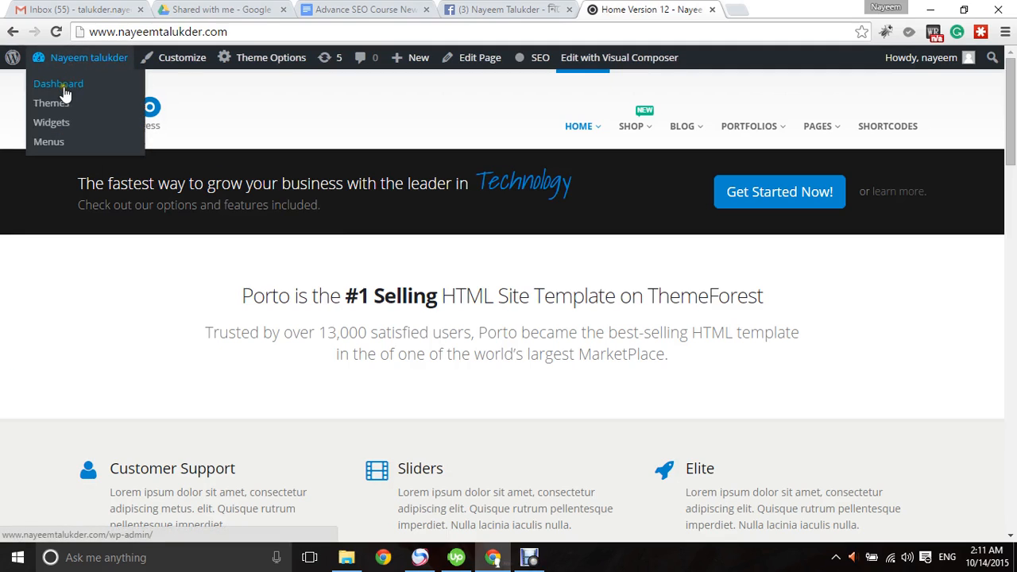
pyautogui.click(69, 91)
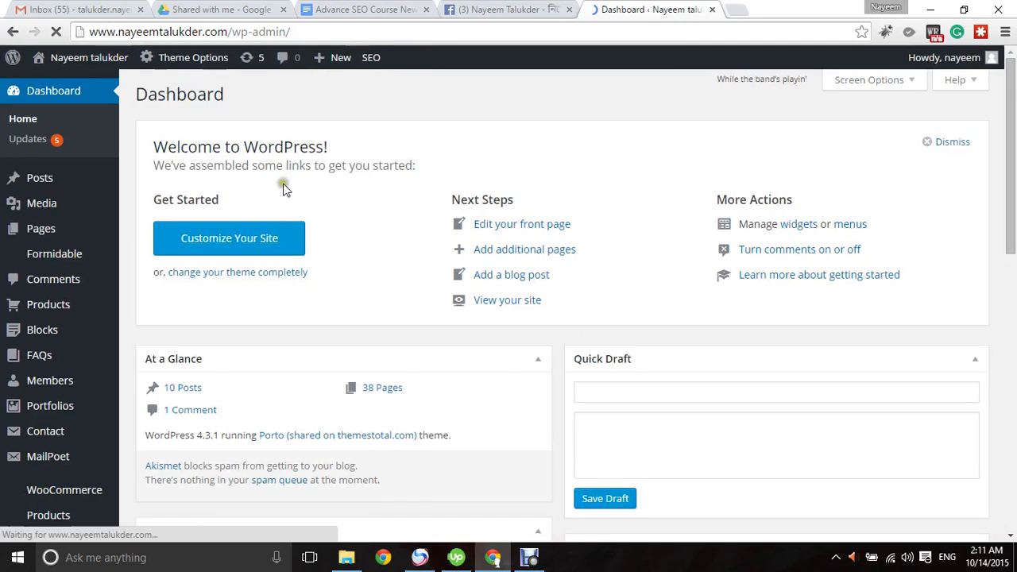
# - Open the list of installed plugins and look through its entries
pyautogui.scroll(-4, 58, 322)
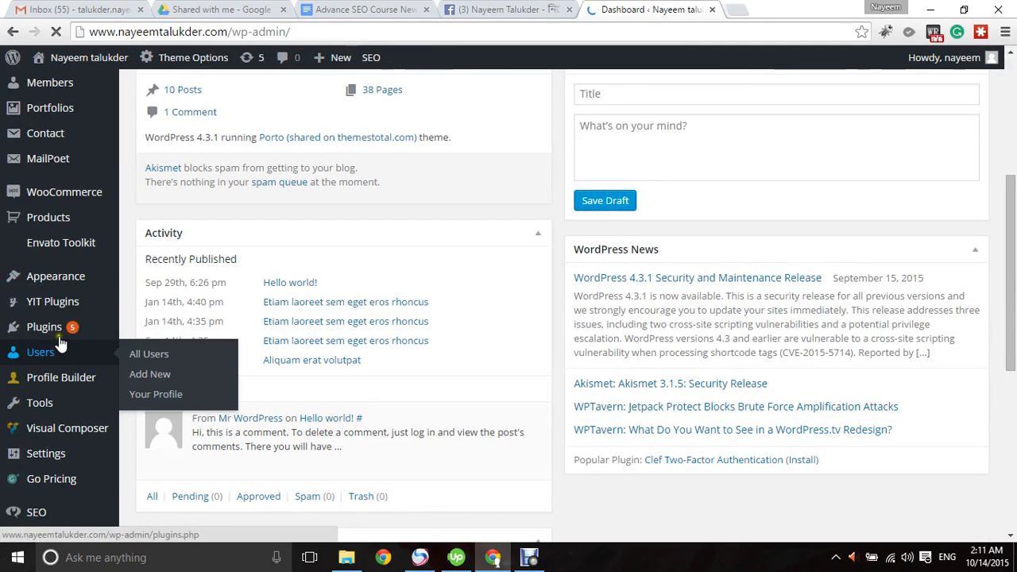
pyautogui.moveTo(60, 328)
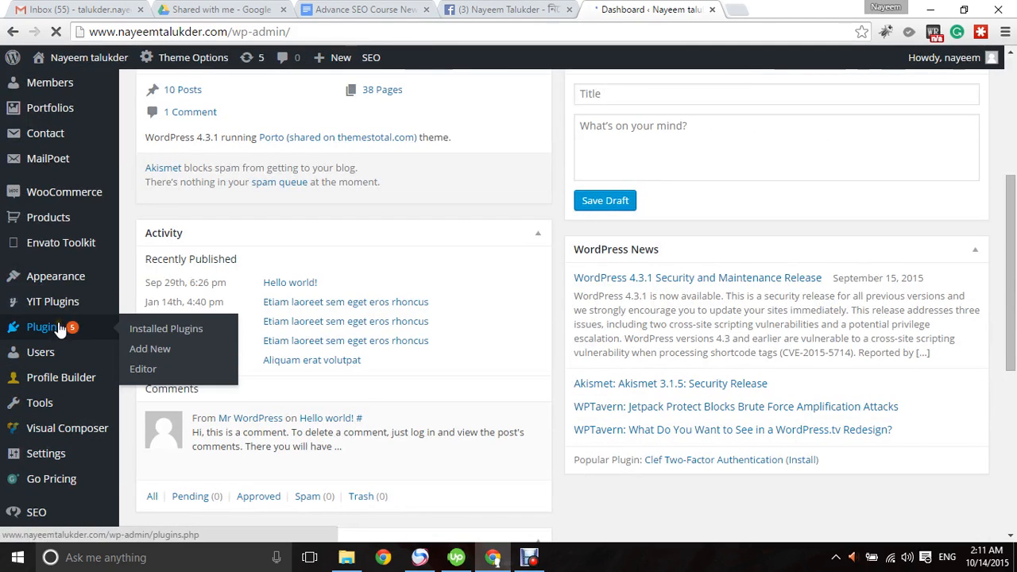
pyautogui.click(165, 333)
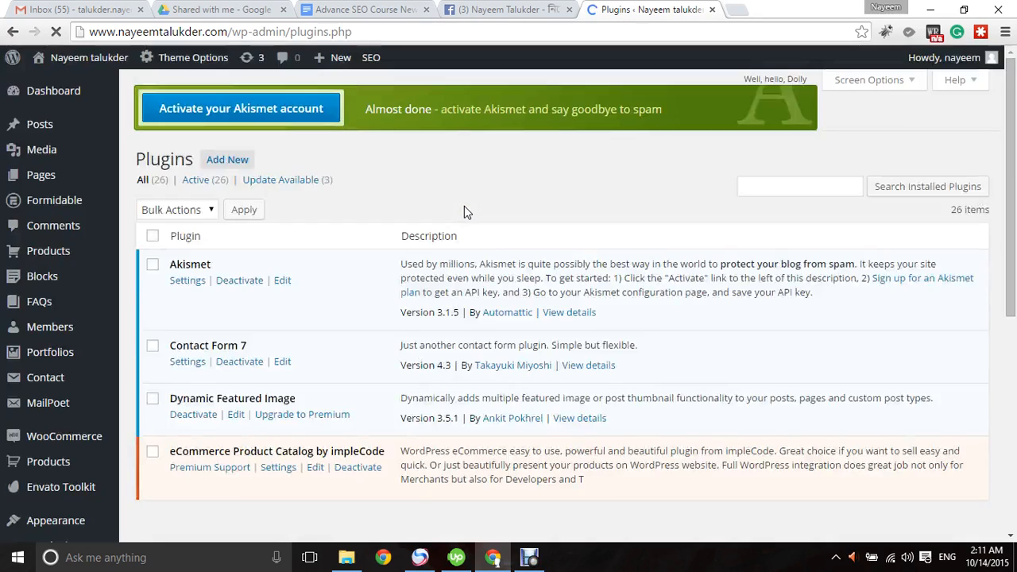
pyautogui.scroll(-10, 207, 364)
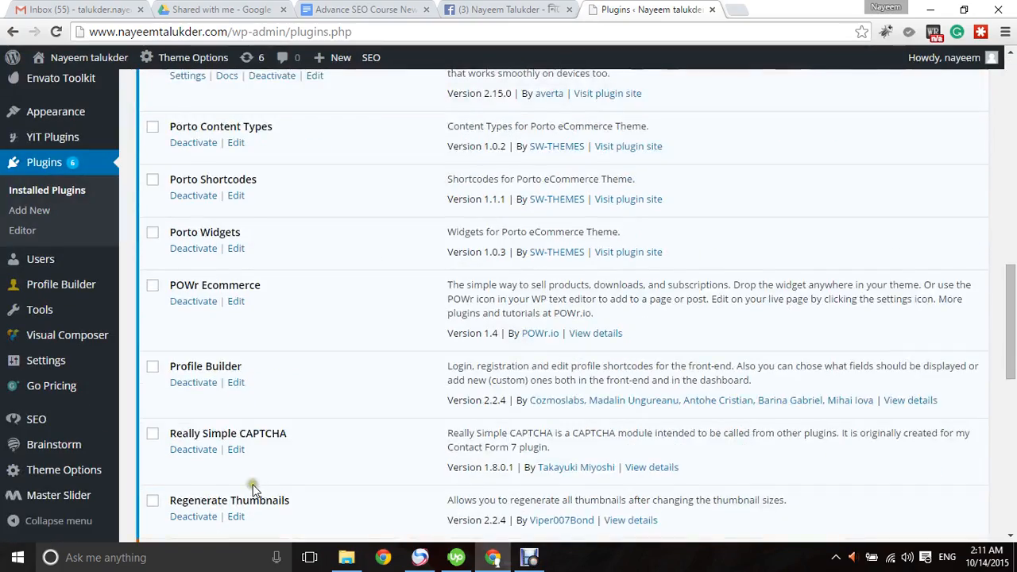
pyautogui.scroll(-8, 231, 477)
pyautogui.scroll(6, 201, 407)
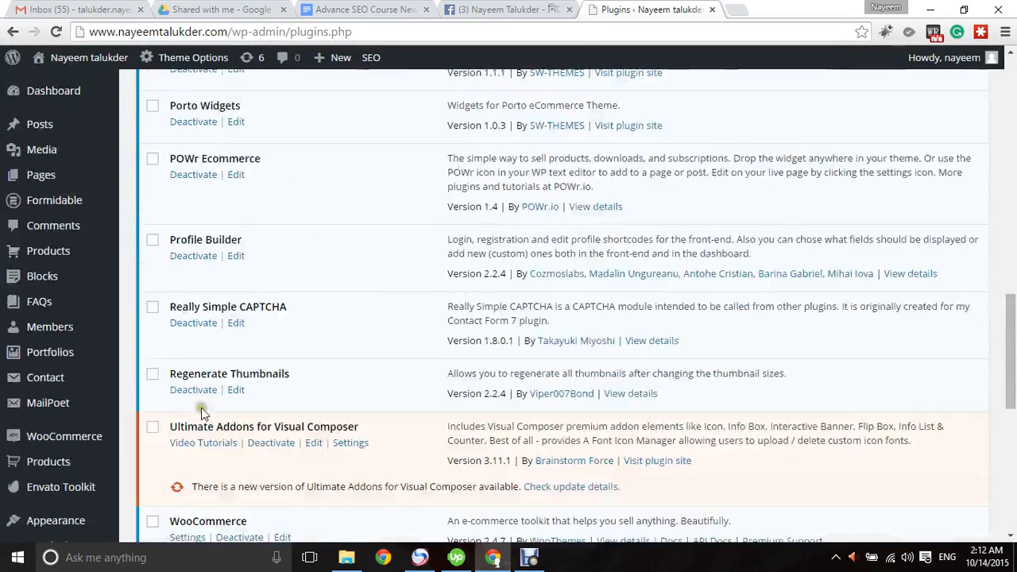
# - Go to the page for adding new plugins and search for Yoast SEO
pyautogui.scroll(10, 201, 408)
pyautogui.click(228, 95)
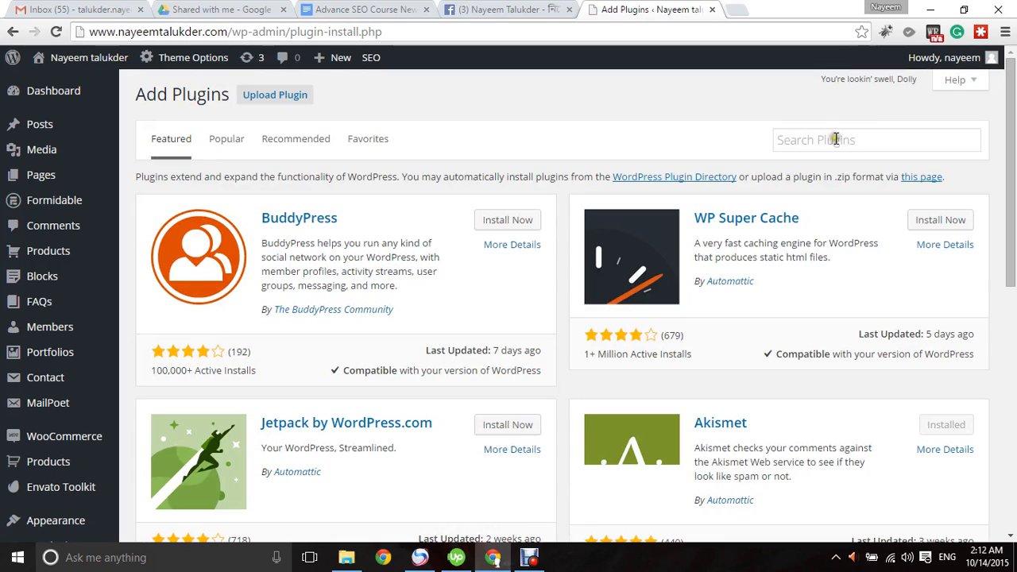
pyautogui.click(835, 139)
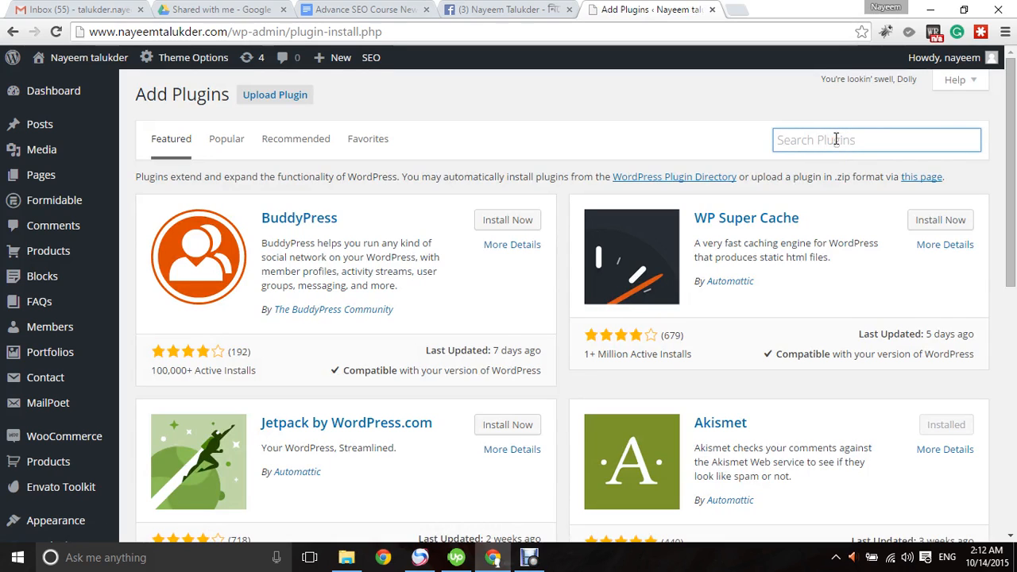
pyautogui.write('y')
pyautogui.press('Down')
pyautogui.press('Return')
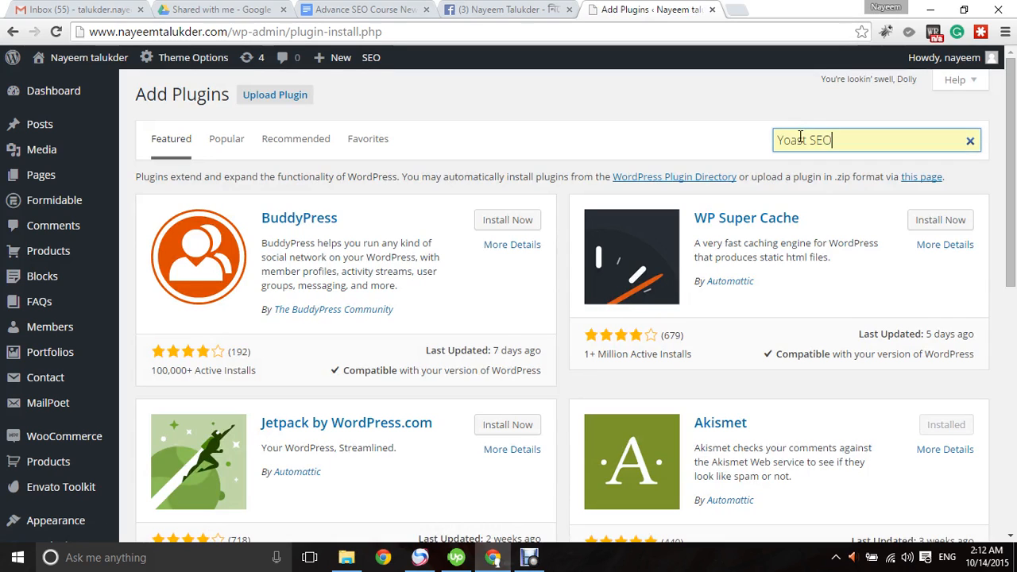
pyautogui.click(910, 146)
pyautogui.press('Return')
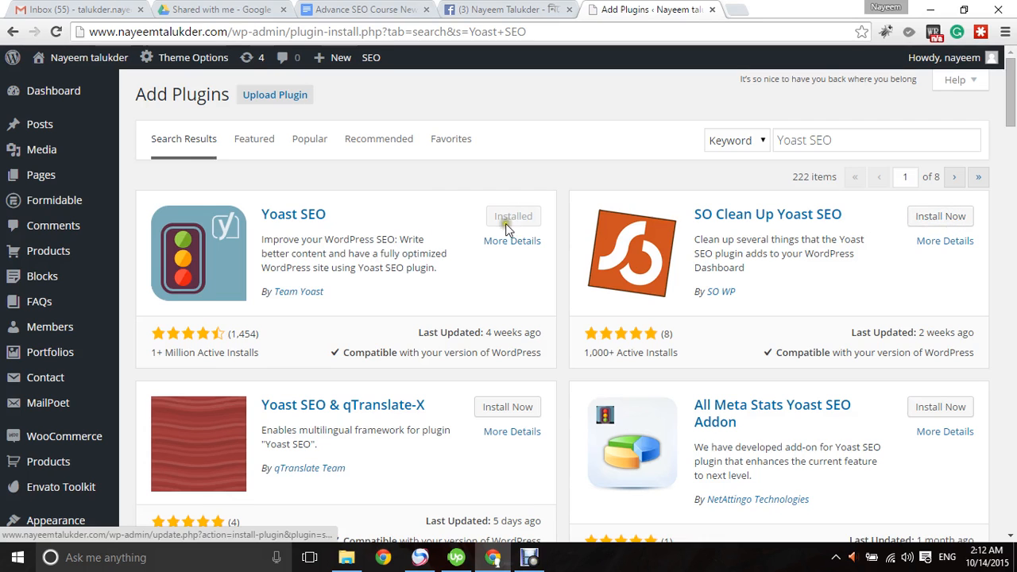
# - Open the General settings page of the Yoast SEO plugin
pyautogui.scroll(-3, 63, 378)
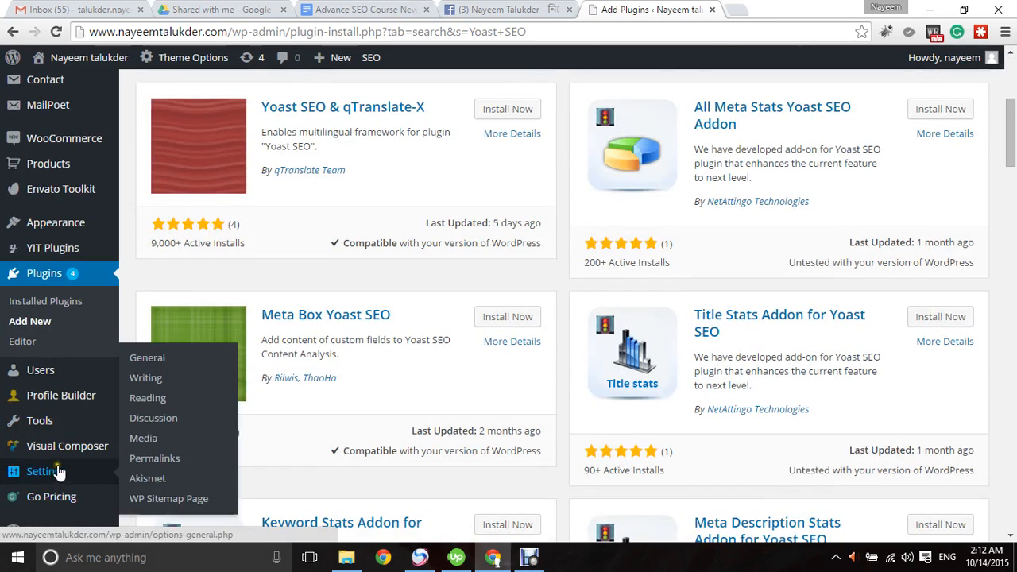
pyautogui.scroll(-5, 55, 477)
pyautogui.moveTo(34, 422)
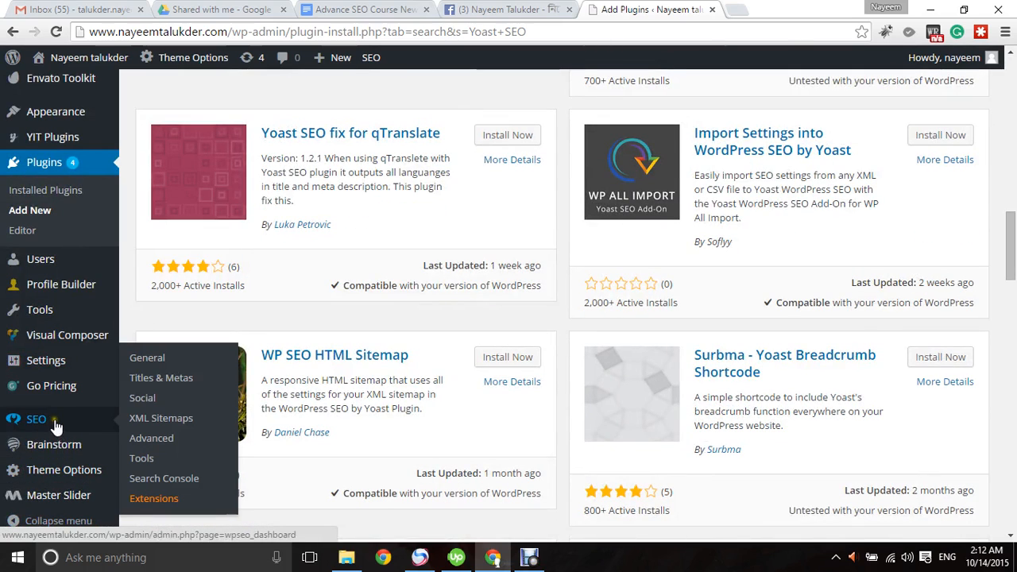
pyautogui.click(153, 362)
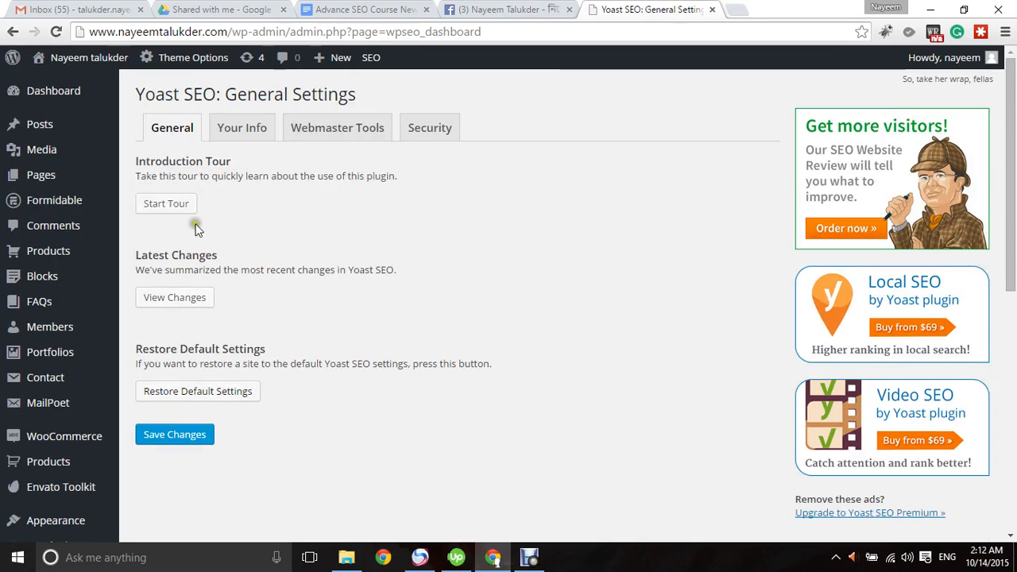
# - View the summary of the latest Yoast SEO changes and return to the General settings
pyautogui.click(189, 305)
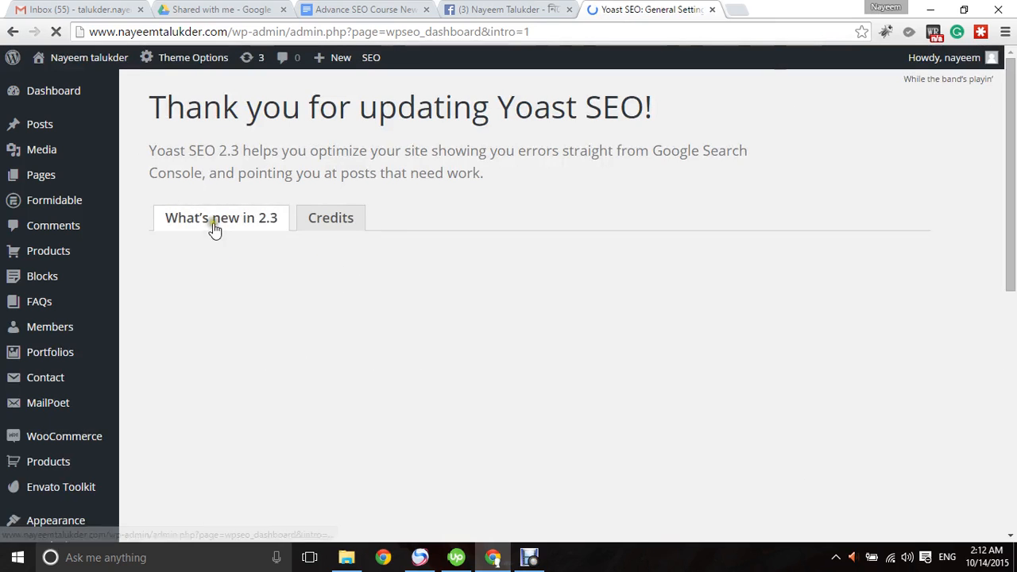
pyautogui.click(311, 226)
pyautogui.scroll(-5, 380, 292)
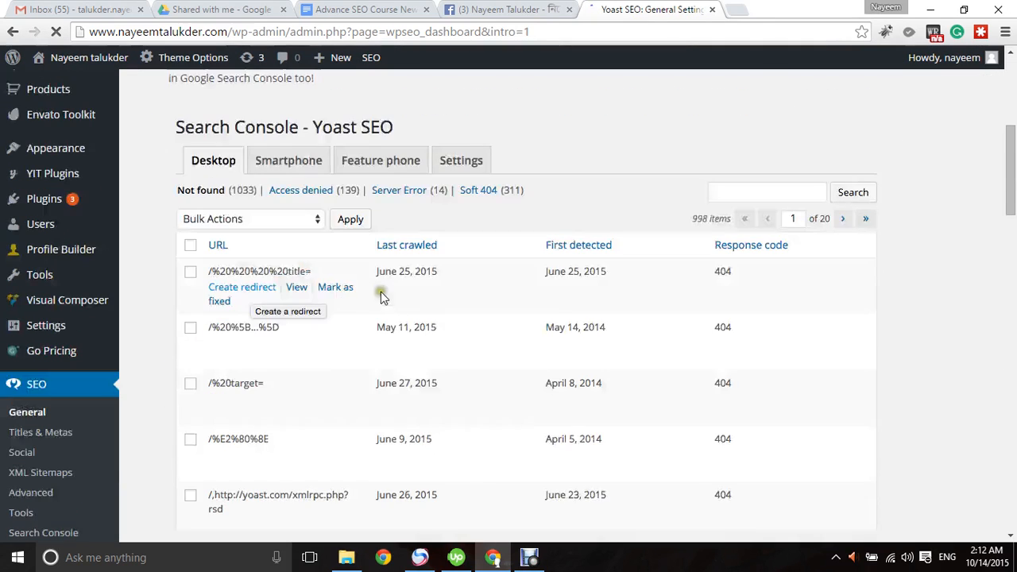
pyautogui.scroll(5, 448, 342)
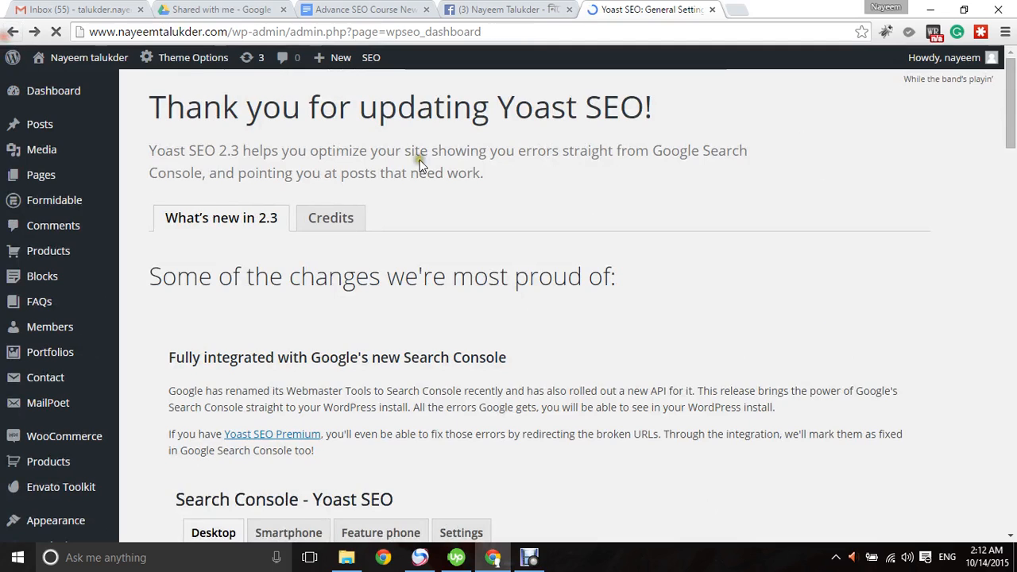
# - In the Your Info settings, enter the site owner's full name as the website name, leaving the alternate name empty
pyautogui.click(232, 135)
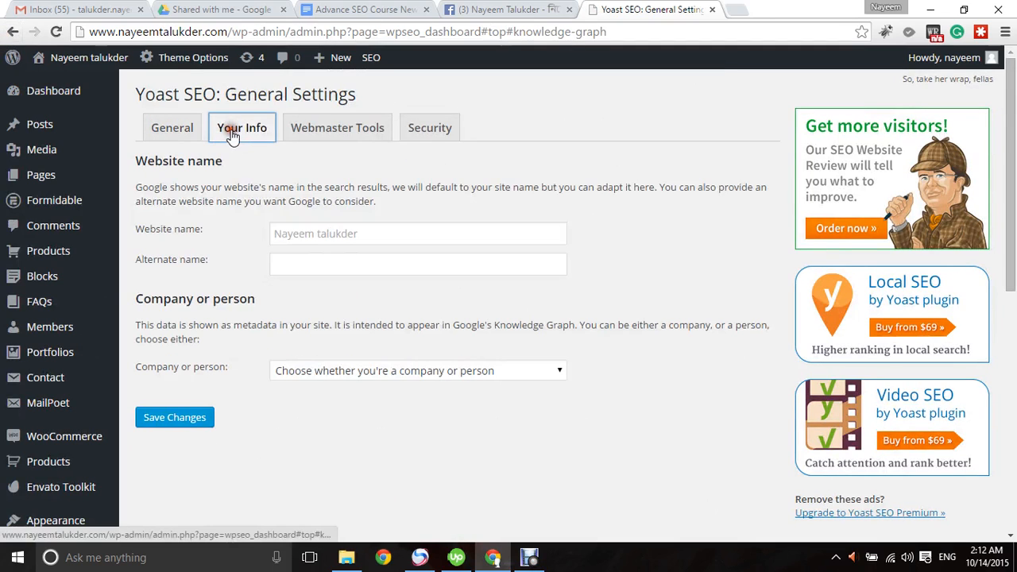
pyautogui.click(395, 234)
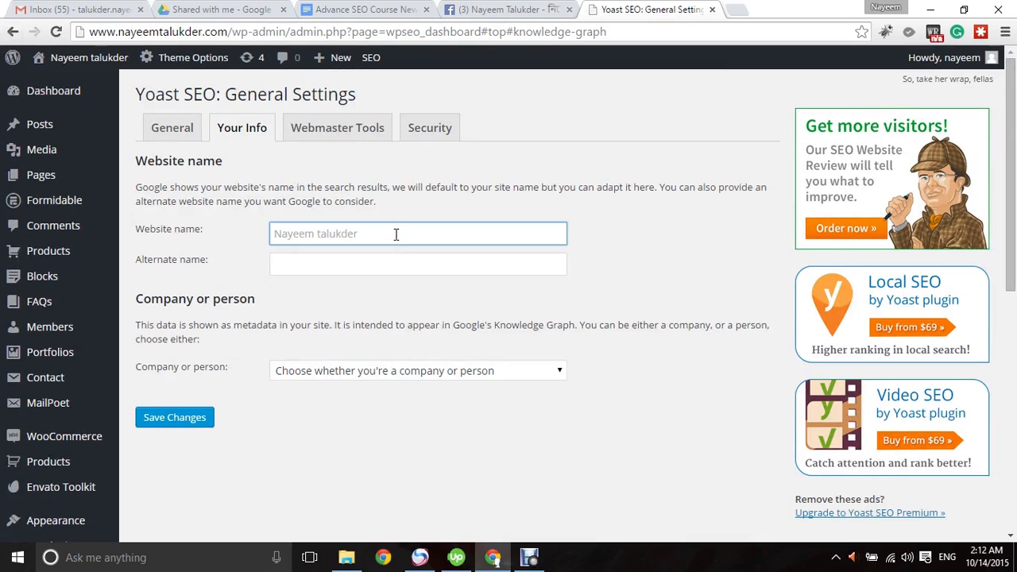
pyautogui.write('Nayeem Takukder')
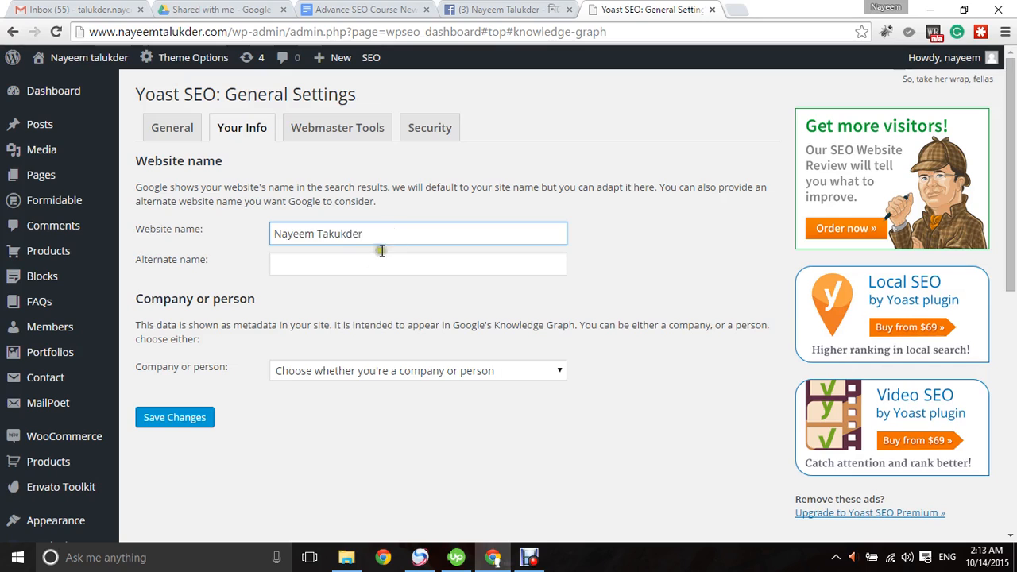
pyautogui.click(372, 270)
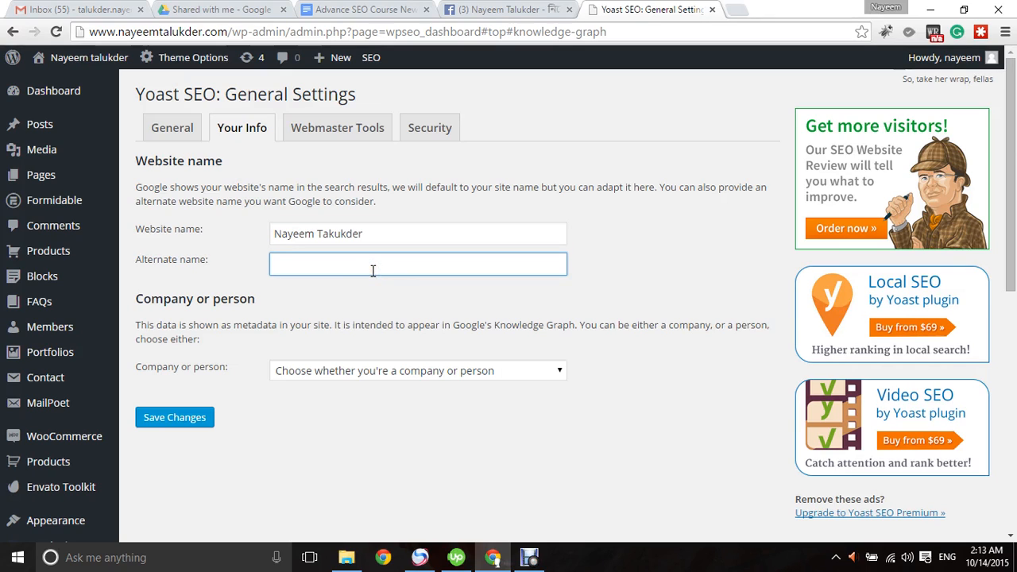
# - Set the company or person choice to Person, enter the person's name, and save the changes
pyautogui.click(460, 373)
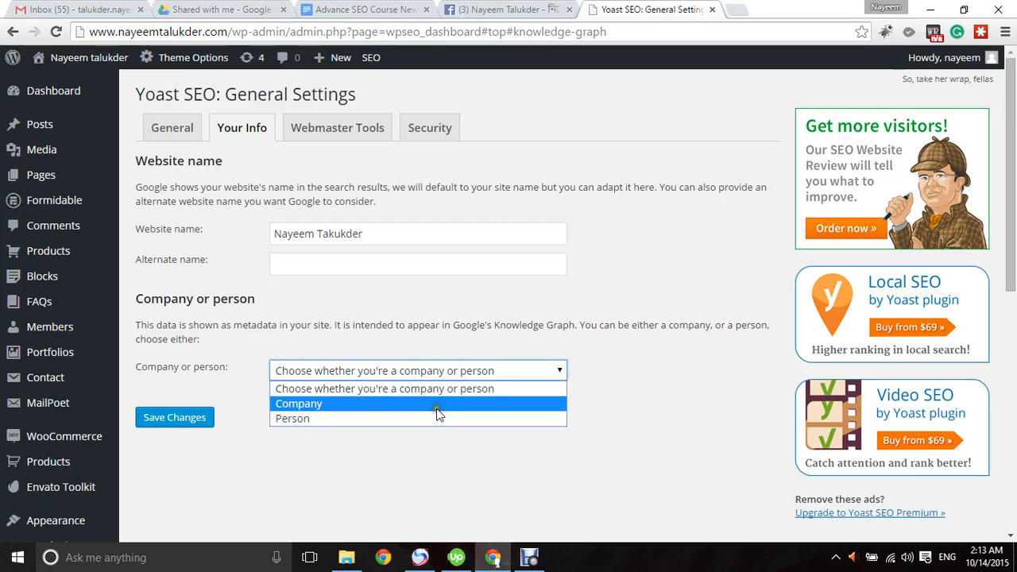
pyautogui.click(368, 418)
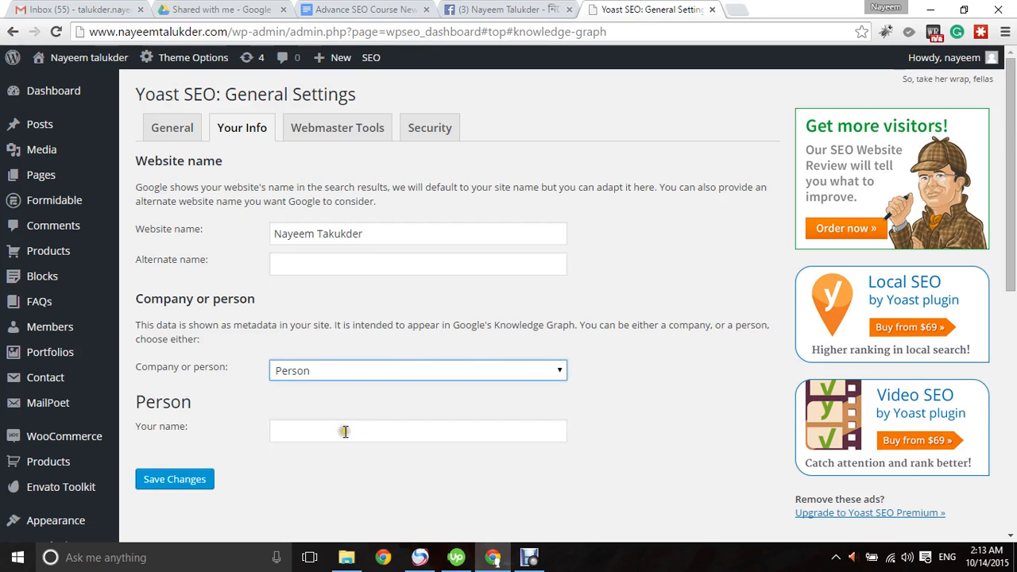
pyautogui.click(345, 431)
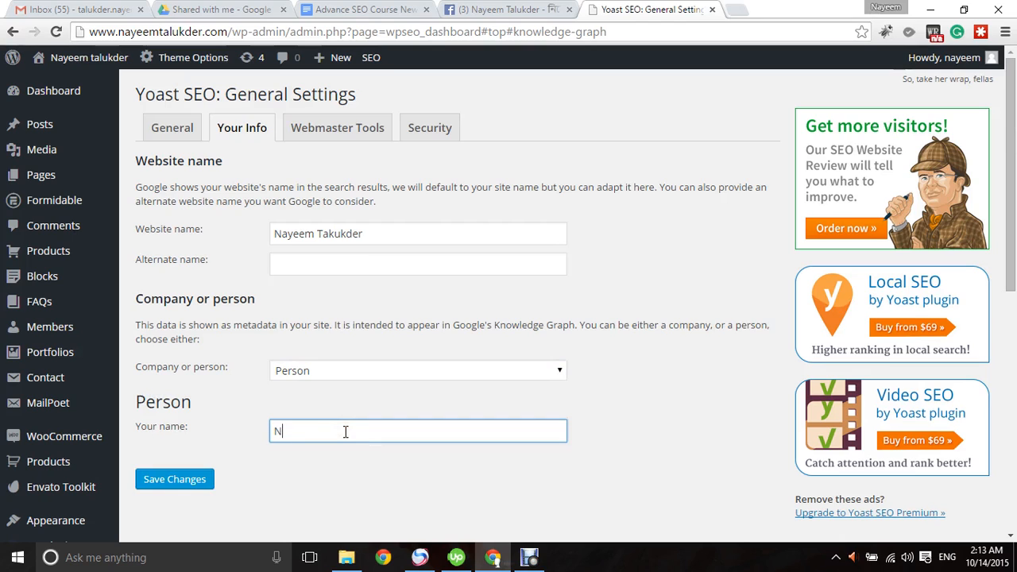
pyautogui.click(389, 265)
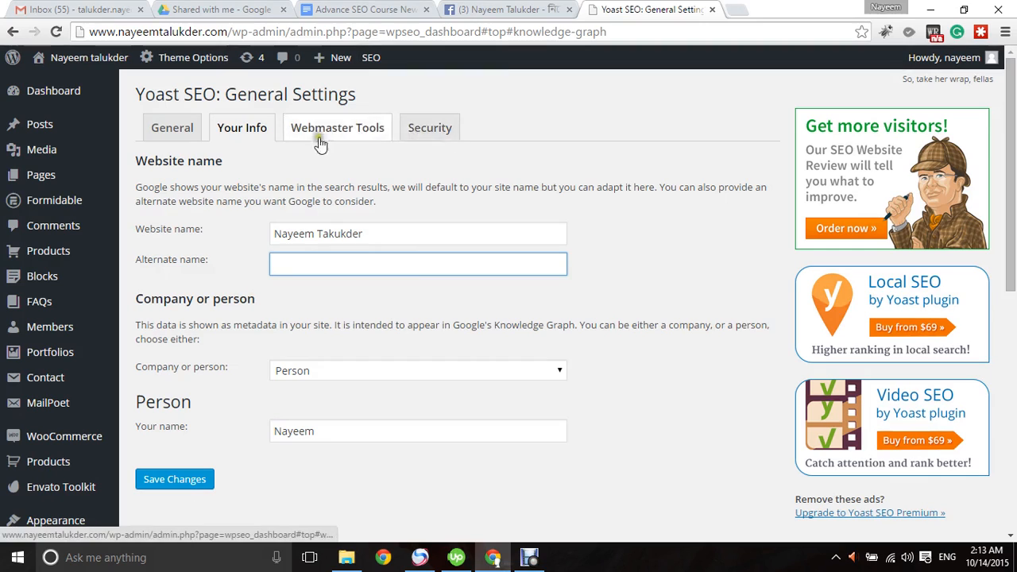
pyautogui.click(199, 478)
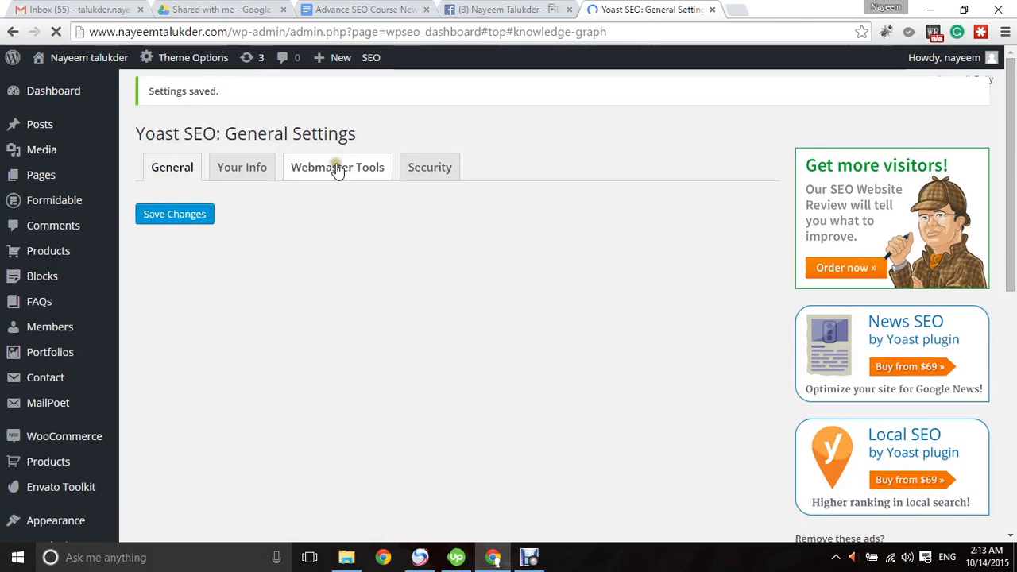
# - Examine the Webmaster Tools verification fields for Alexa, Bing, Google Search Console and Yandex
pyautogui.click(336, 167)
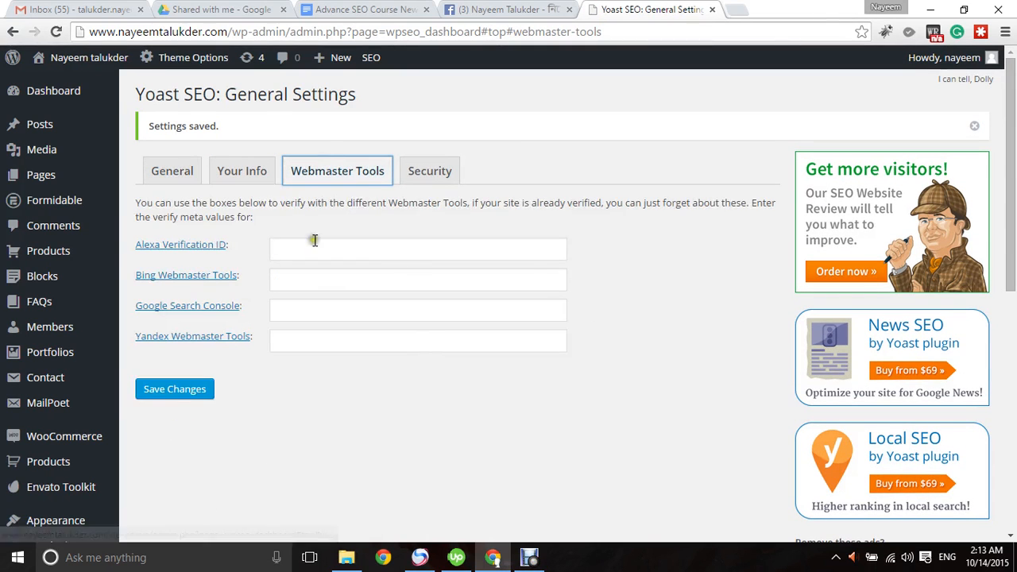
pyautogui.click(395, 248)
pyautogui.click(366, 282)
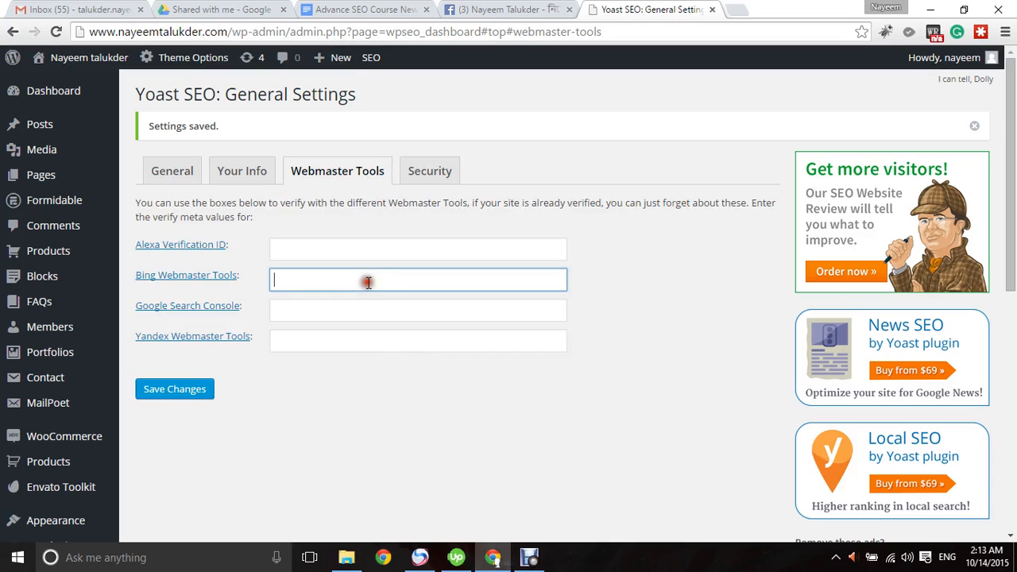
pyautogui.click(361, 309)
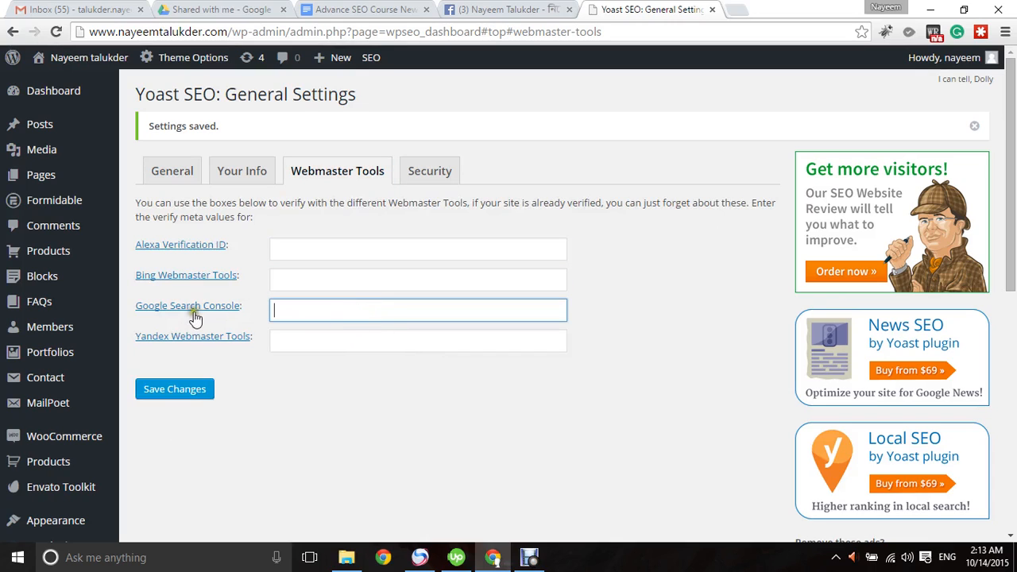
pyautogui.click(318, 329)
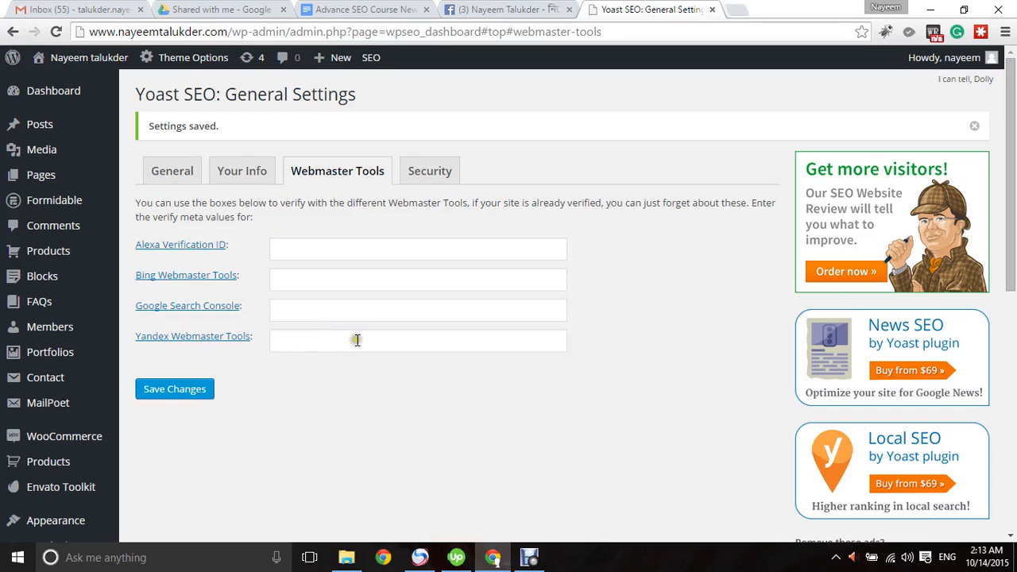
# - Open the Titles & Metas settings of Yoast SEO and examine the Title Separator options
pyautogui.click(356, 337)
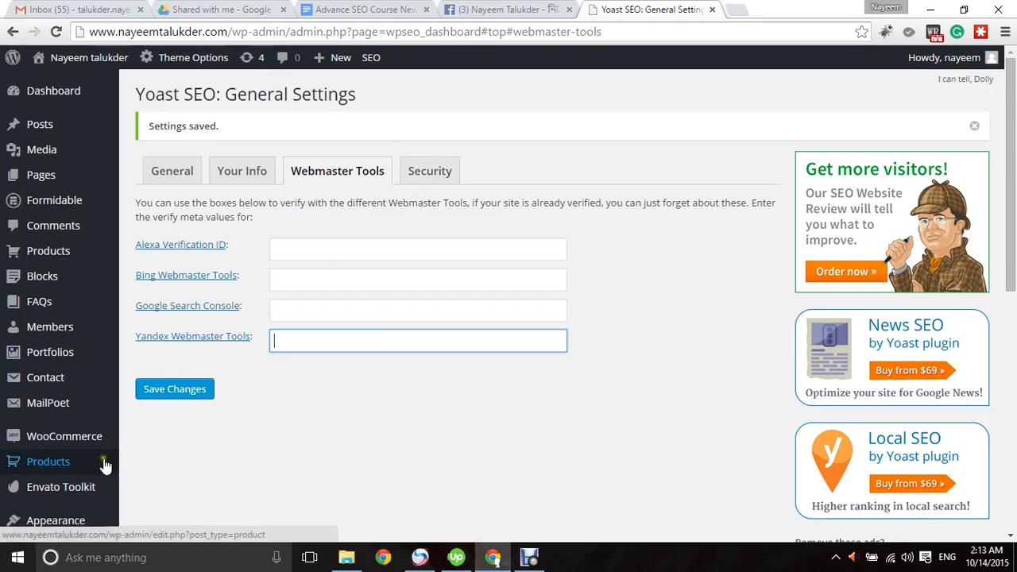
pyautogui.scroll(-5, 102, 466)
pyautogui.click(46, 435)
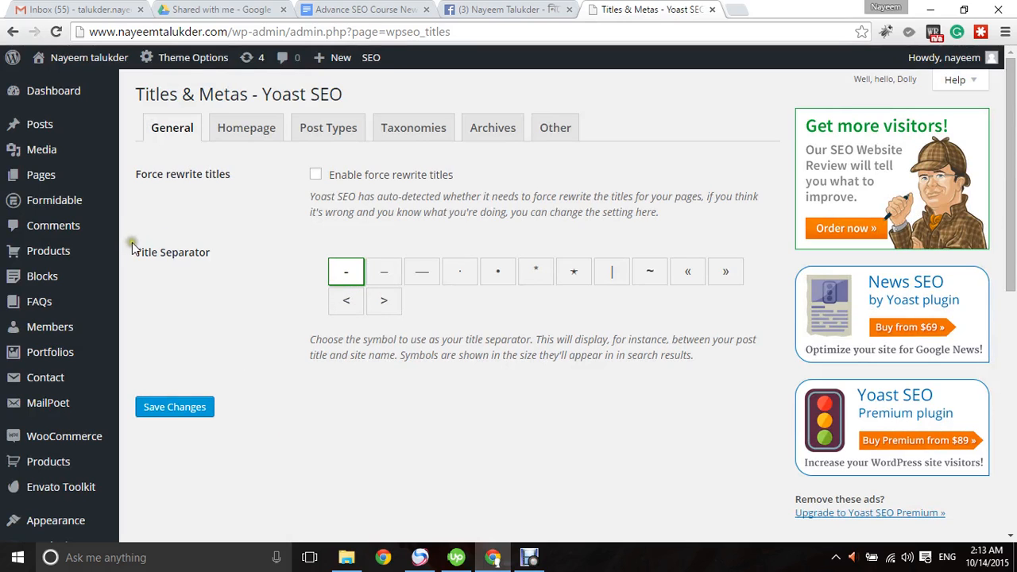
pyautogui.moveTo(135, 250); pyautogui.dragTo(250, 254)
pyautogui.click(227, 284)
pyautogui.scroll(-5, 61, 426)
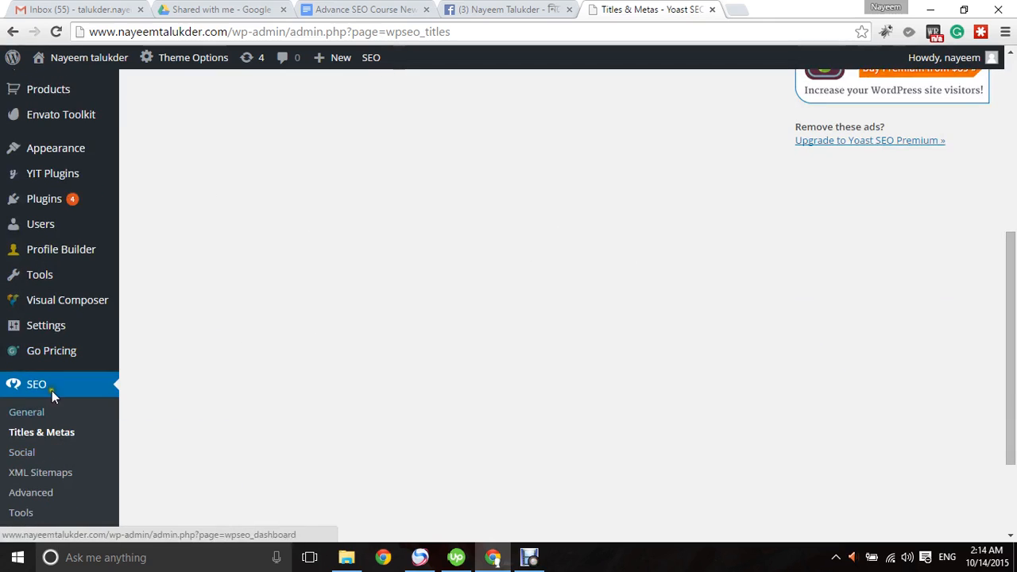
pyautogui.middleClick(41, 333)
pyautogui.click(739, 10)
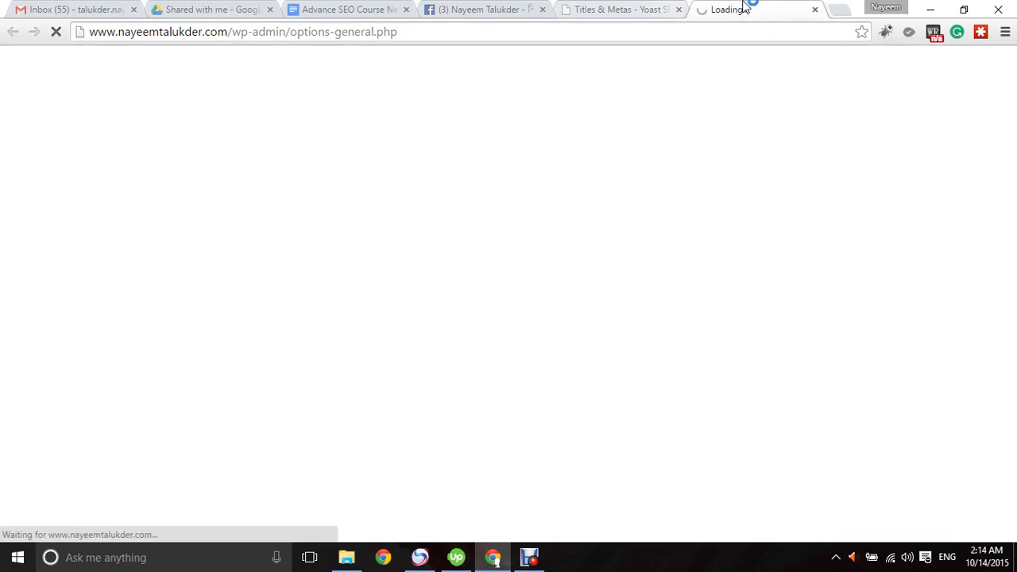
pyautogui.click(643, 9)
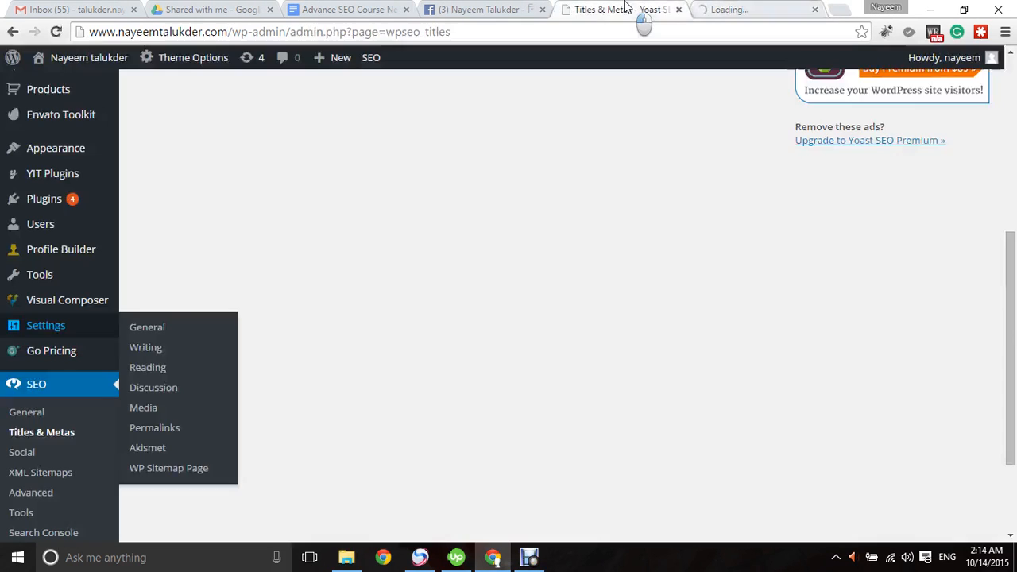
pyautogui.click(814, 9)
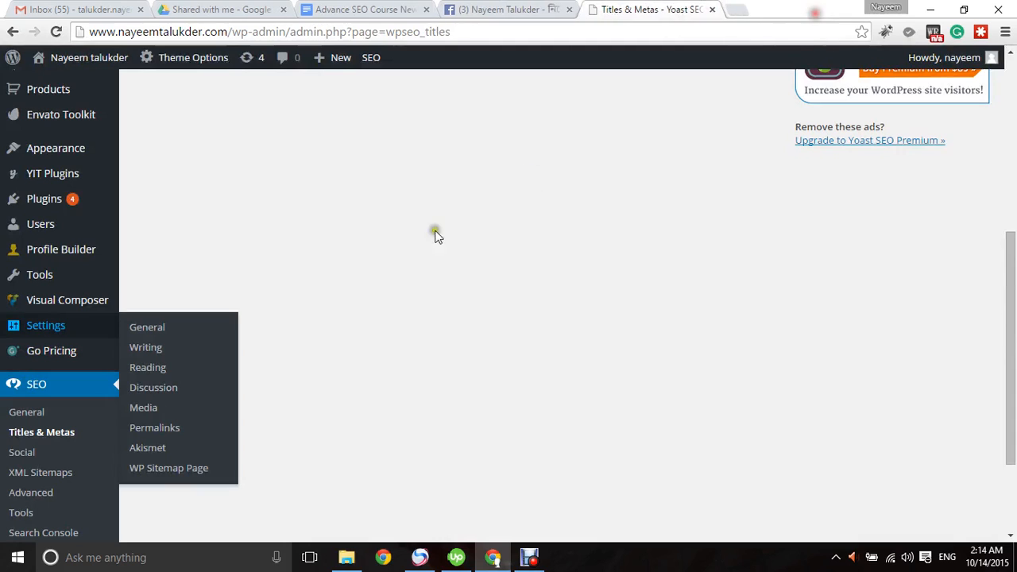
# - Open the site's Permalink Settings in a separate browser tab
pyautogui.middleClick(162, 435)
pyautogui.click(731, 8)
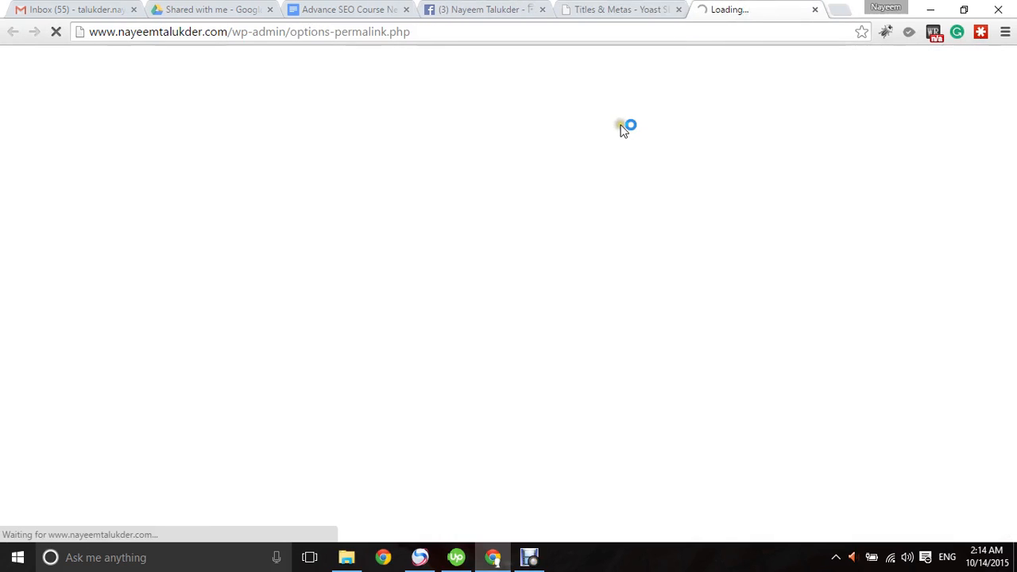
pyautogui.click(651, 8)
pyautogui.click(755, 11)
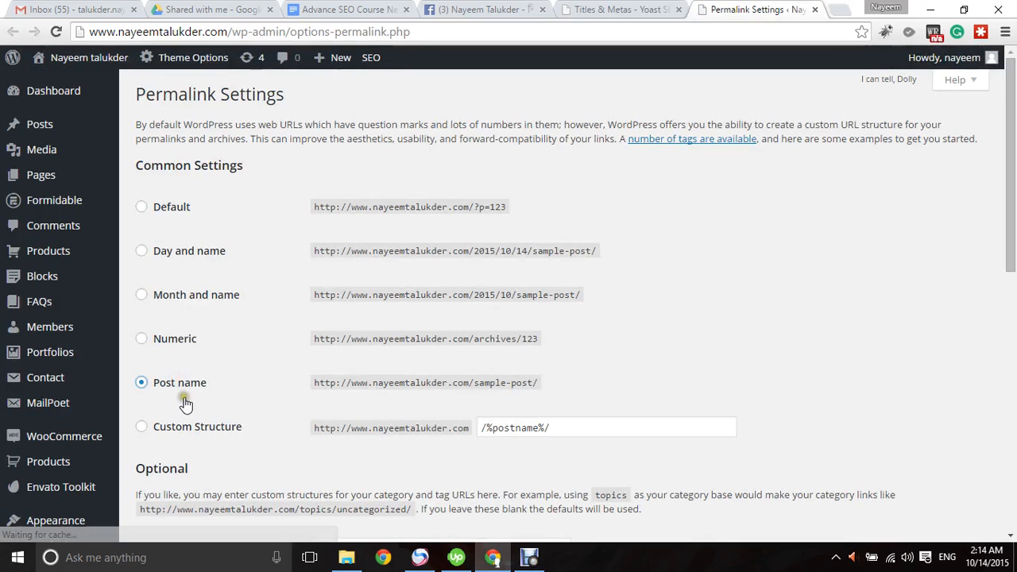
# - Save the permalink settings with the Post name structure and the Default product permalink base
pyautogui.scroll(-1, 194, 391)
pyautogui.scroll(-5, 195, 421)
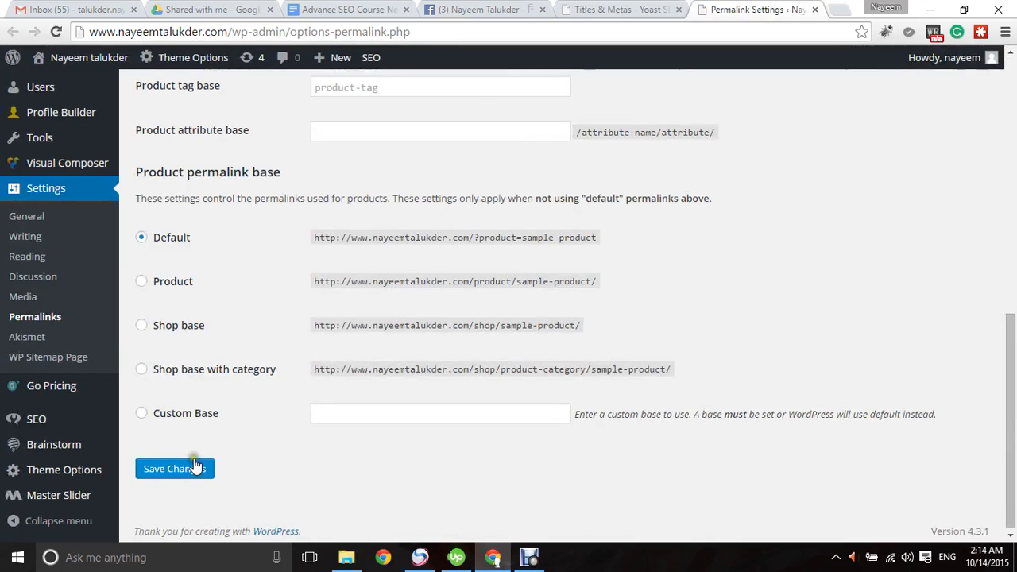
pyautogui.click(197, 469)
pyautogui.click(568, 8)
pyautogui.click(751, 10)
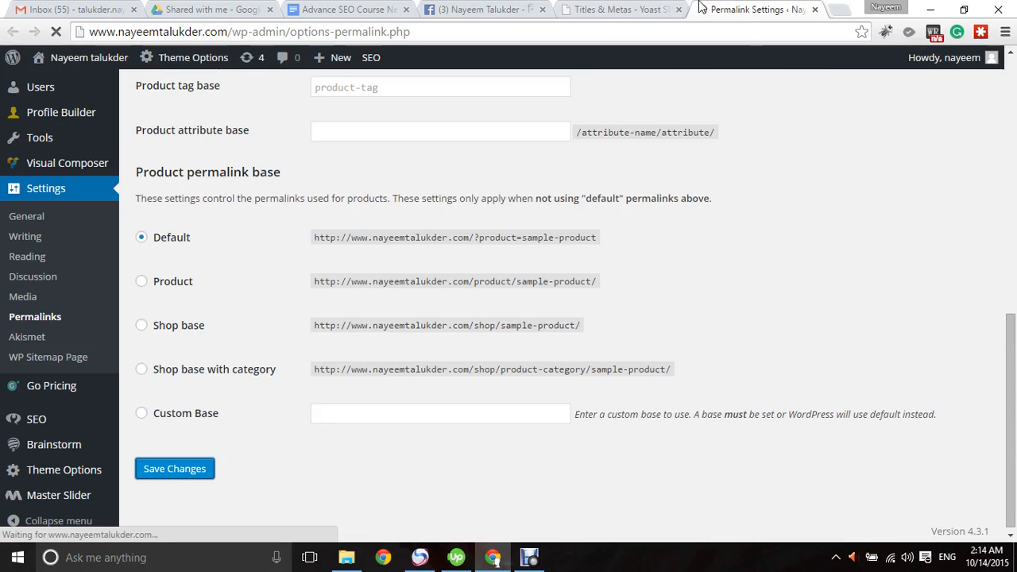
# - Return to Titles & Metas and view its Homepage & Front page settings
pyautogui.click(636, 10)
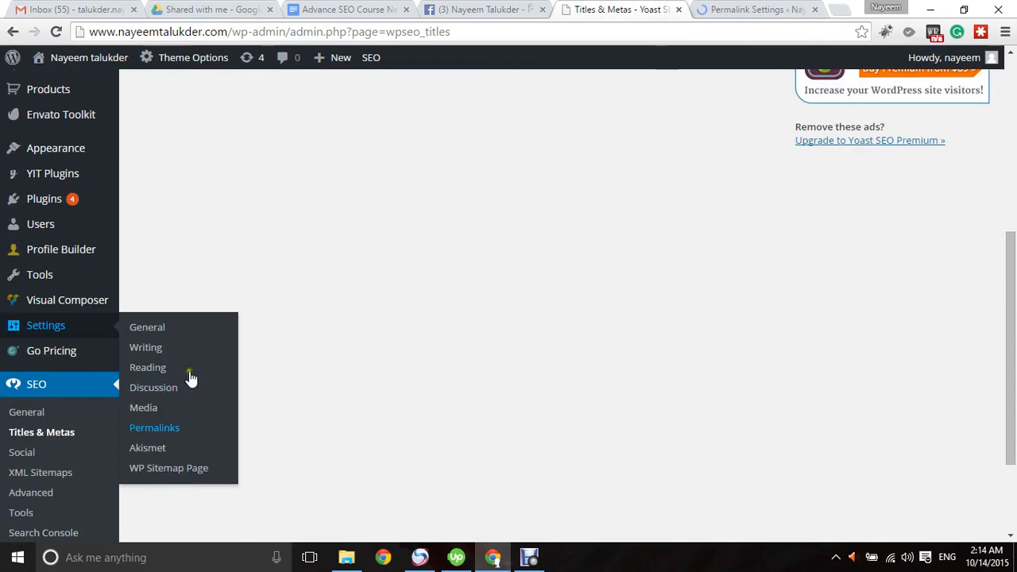
pyautogui.scroll(5, 190, 377)
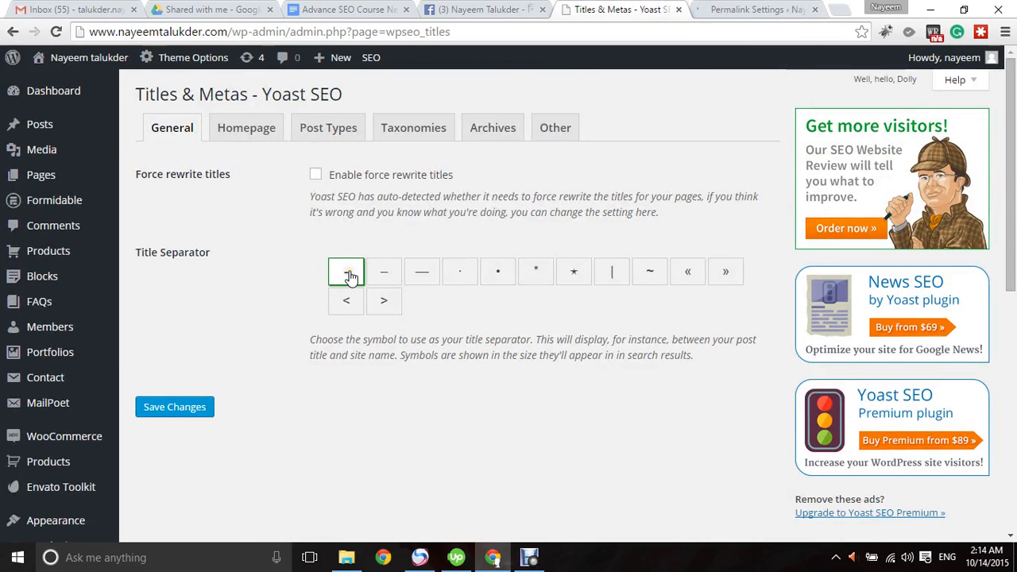
pyautogui.click(244, 126)
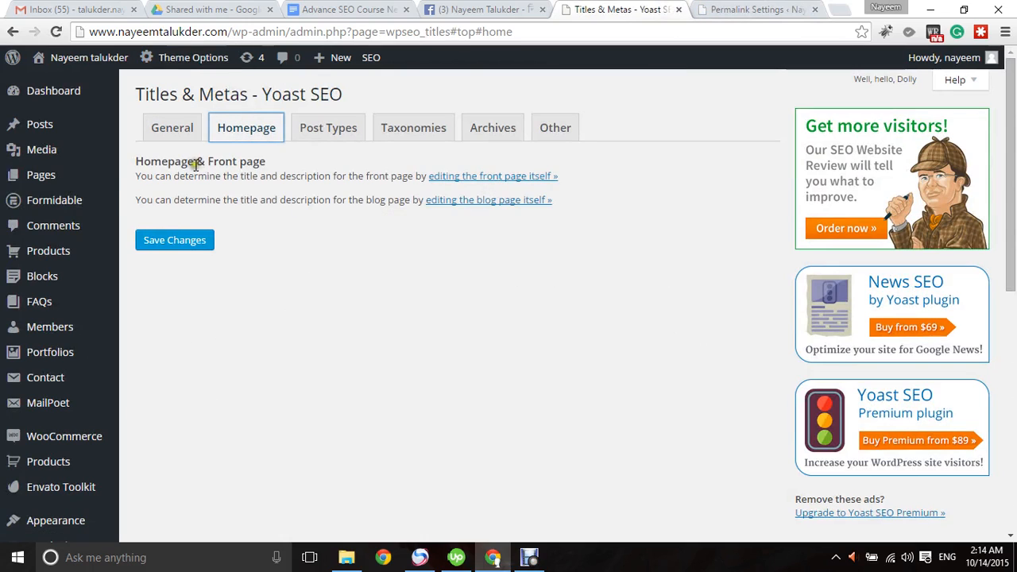
pyautogui.moveTo(206, 162); pyautogui.dragTo(289, 158)
pyautogui.click(296, 226)
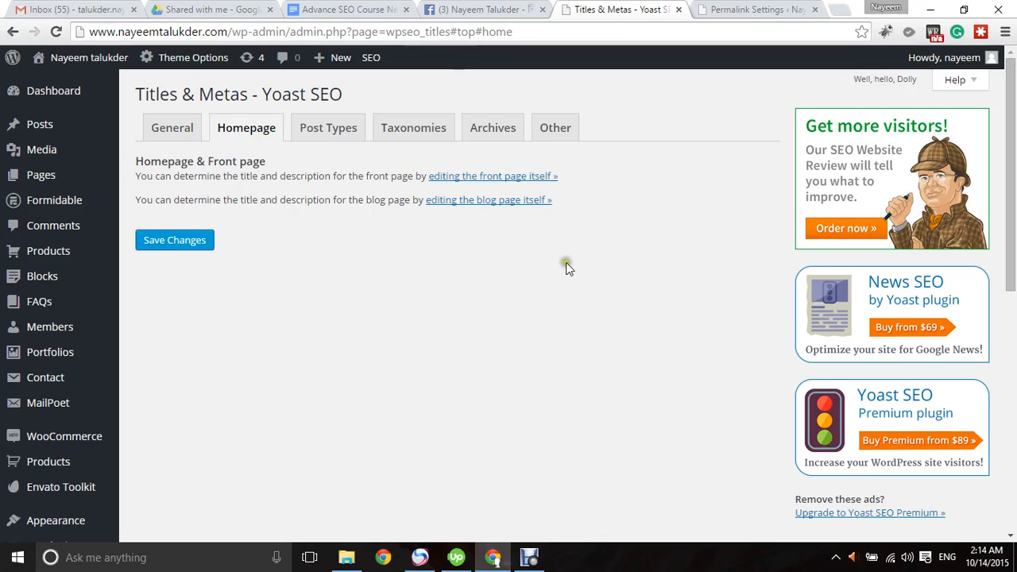
# - Open the front page for editing from the Homepage settings, and close the Permalink Settings tab
pyautogui.click(493, 179)
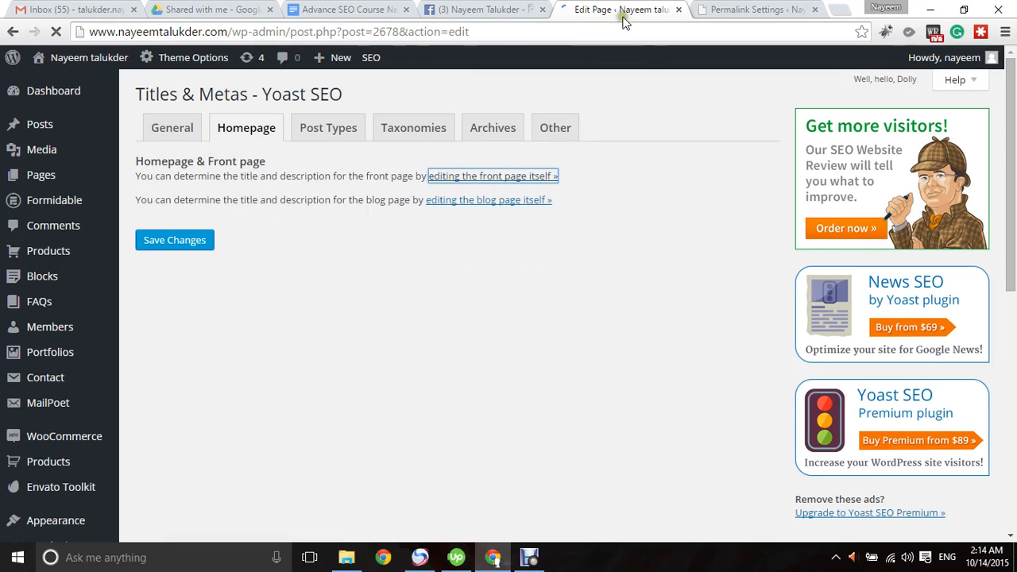
pyautogui.click(719, 10)
pyautogui.click(643, 6)
pyautogui.click(727, 10)
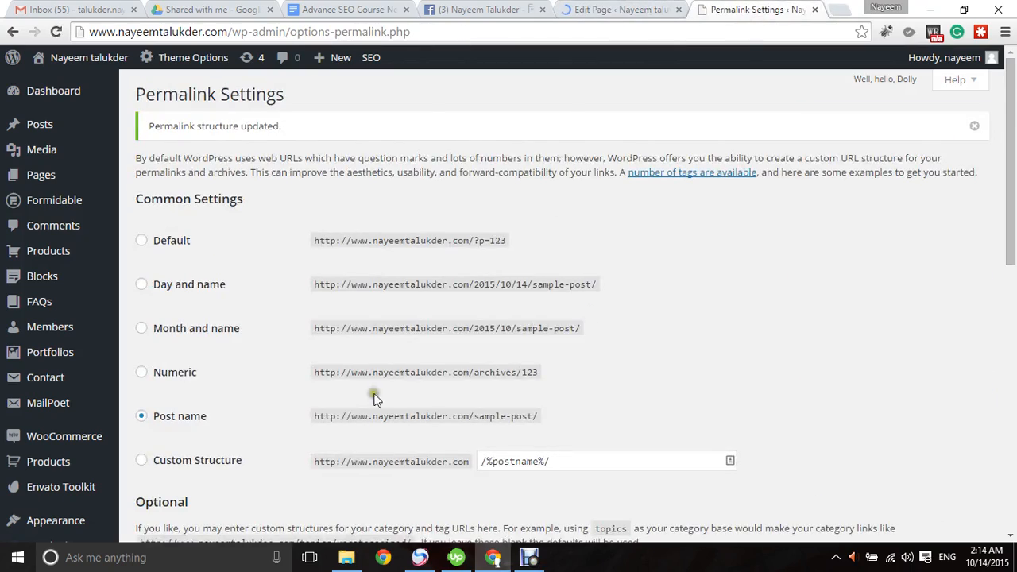
pyautogui.scroll(-10, 334, 429)
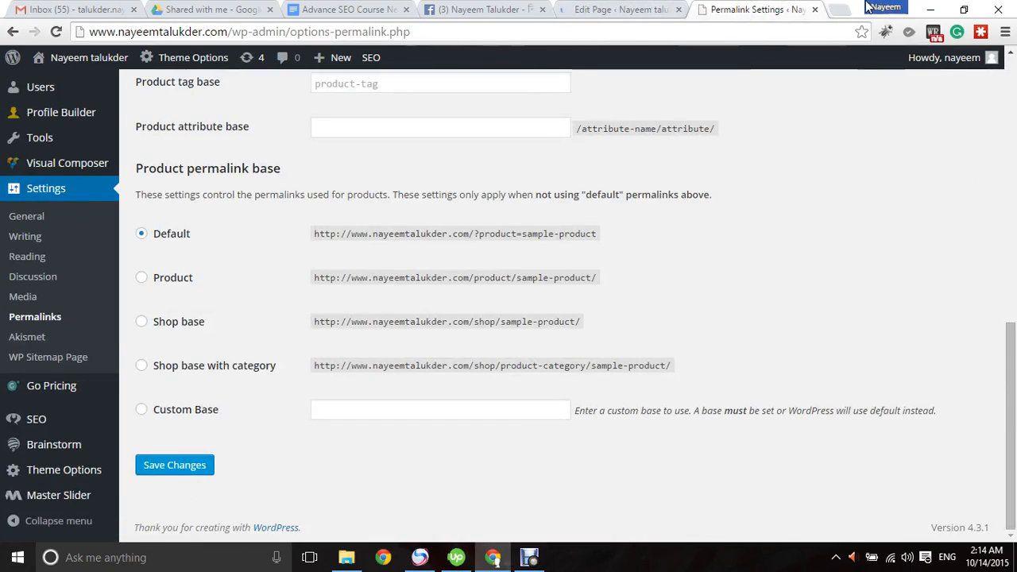
pyautogui.click(814, 10)
# - Look through the front page's editor for its Yoast SEO section, and return to the Titles & Metas Homepage settings
pyautogui.scroll(-4, 220, 374)
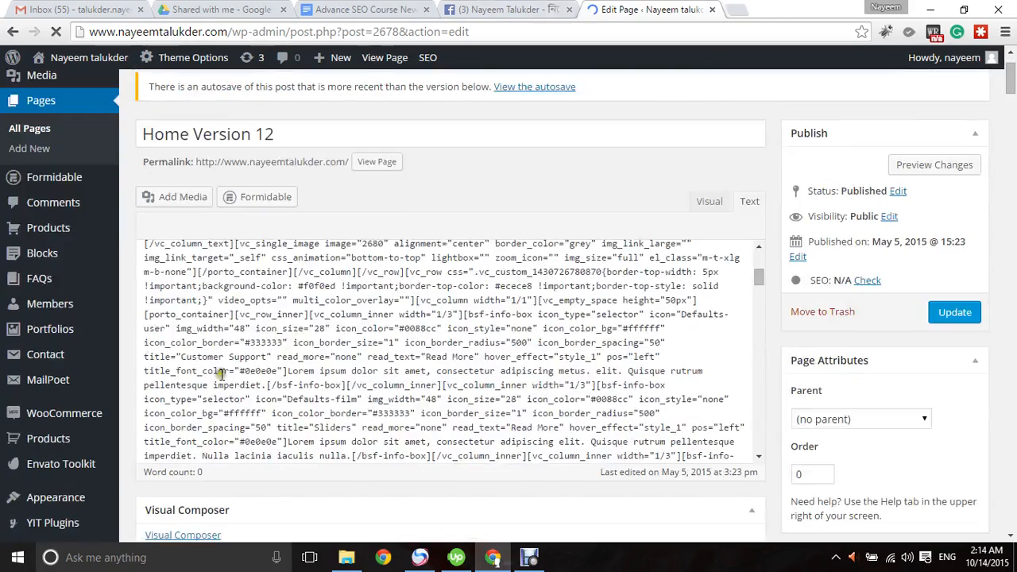
pyautogui.scroll(4, 220, 375)
pyautogui.scroll(-4, 370, 328)
pyautogui.scroll(-3, 370, 327)
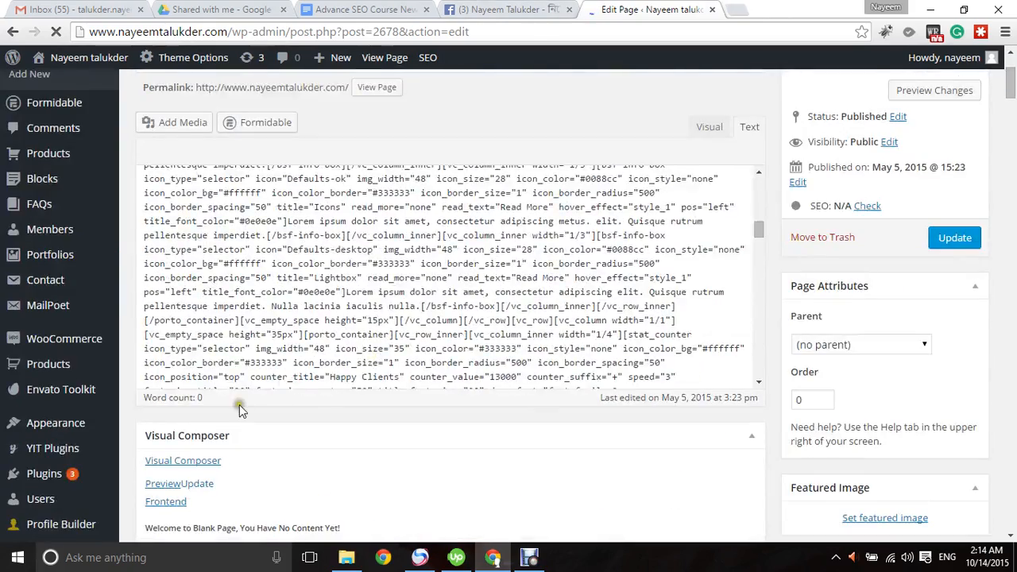
pyautogui.scroll(-10, 250, 397)
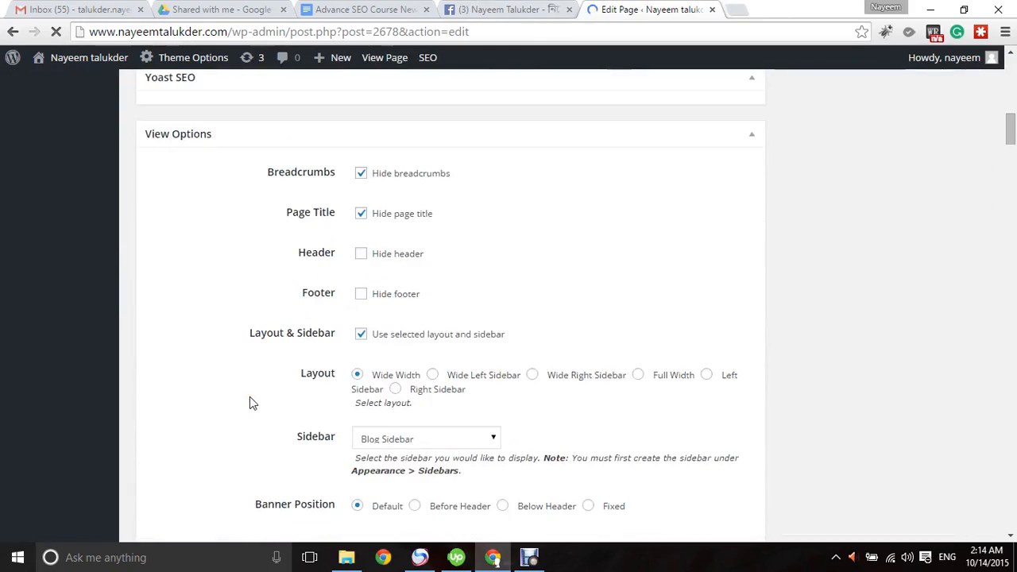
pyautogui.scroll(1, 347, 224)
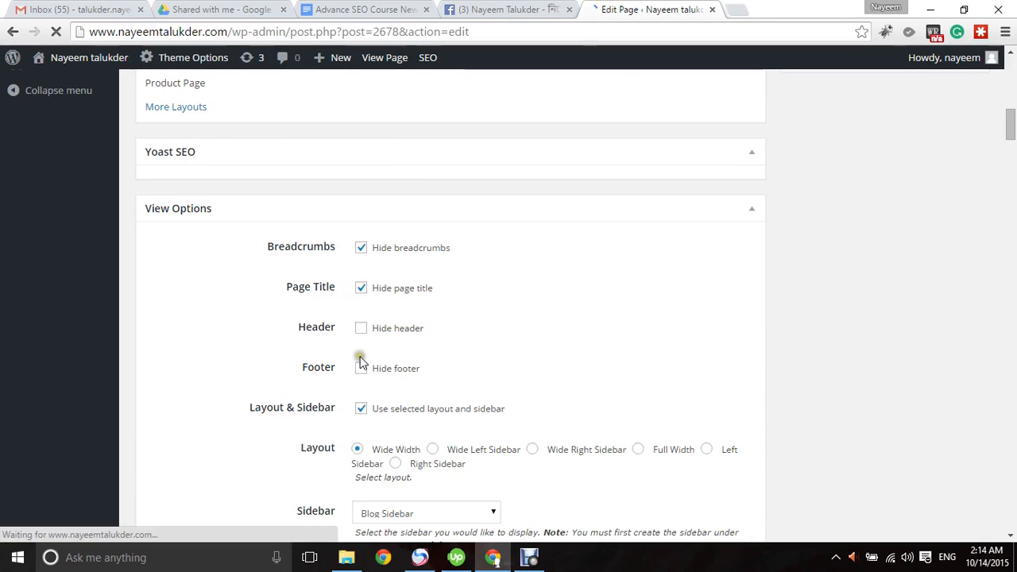
pyautogui.scroll(-7, 382, 379)
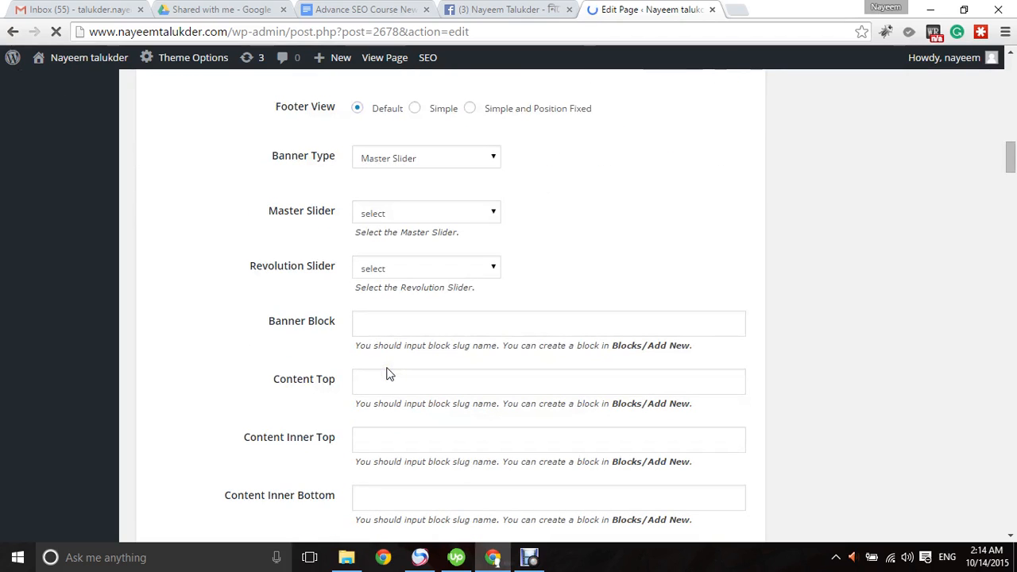
pyautogui.scroll(10, 389, 373)
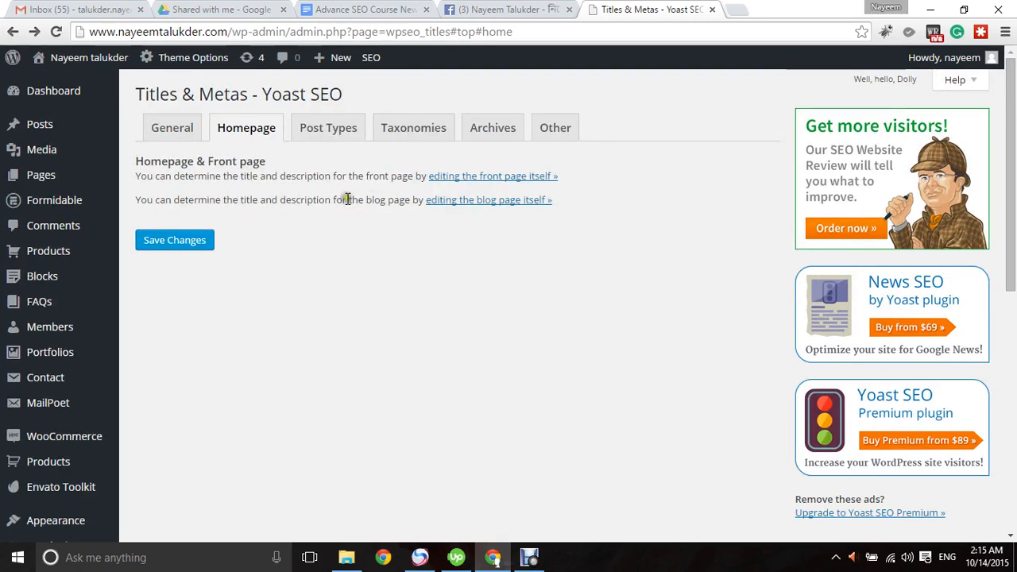
# - Examine the Homepage & Front page notes on setting the title and description for the front page and blog page
pyautogui.moveTo(208, 201); pyautogui.dragTo(357, 211)
pyautogui.click(388, 250)
pyautogui.click(330, 128)
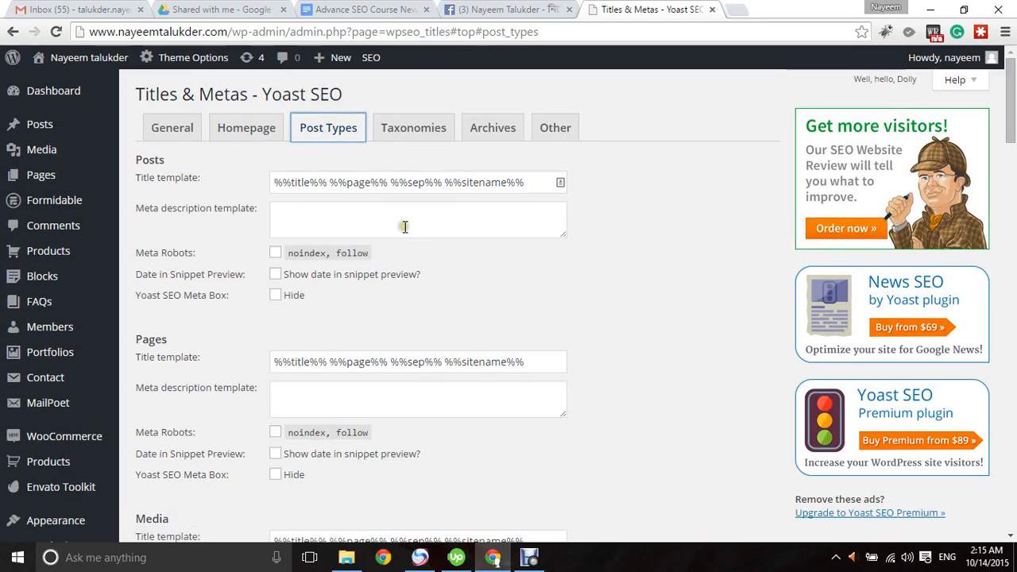
pyautogui.click(236, 133)
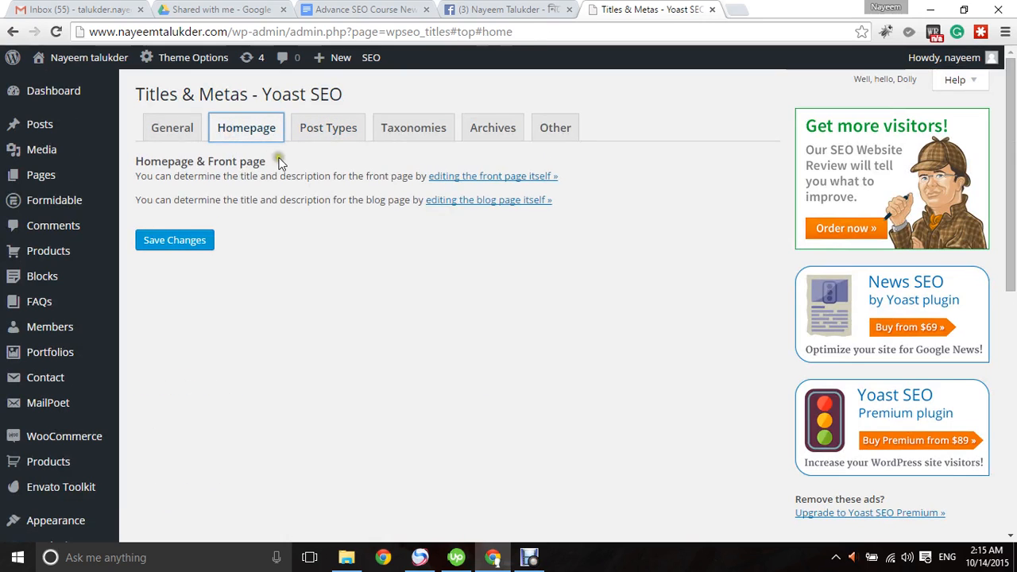
pyautogui.moveTo(194, 175); pyautogui.dragTo(413, 176)
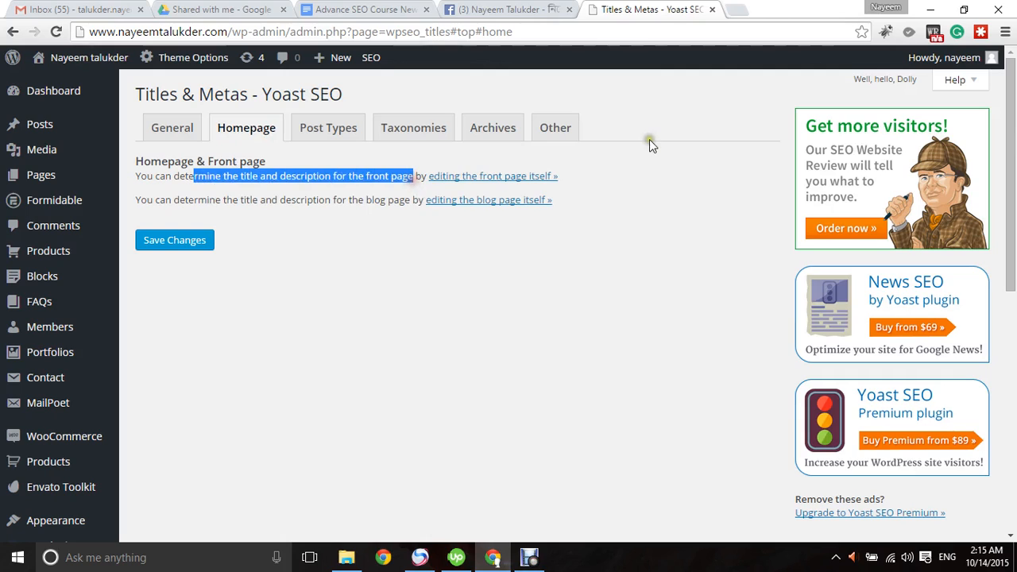
pyautogui.click(651, 177)
pyautogui.moveTo(253, 175); pyautogui.dragTo(402, 179)
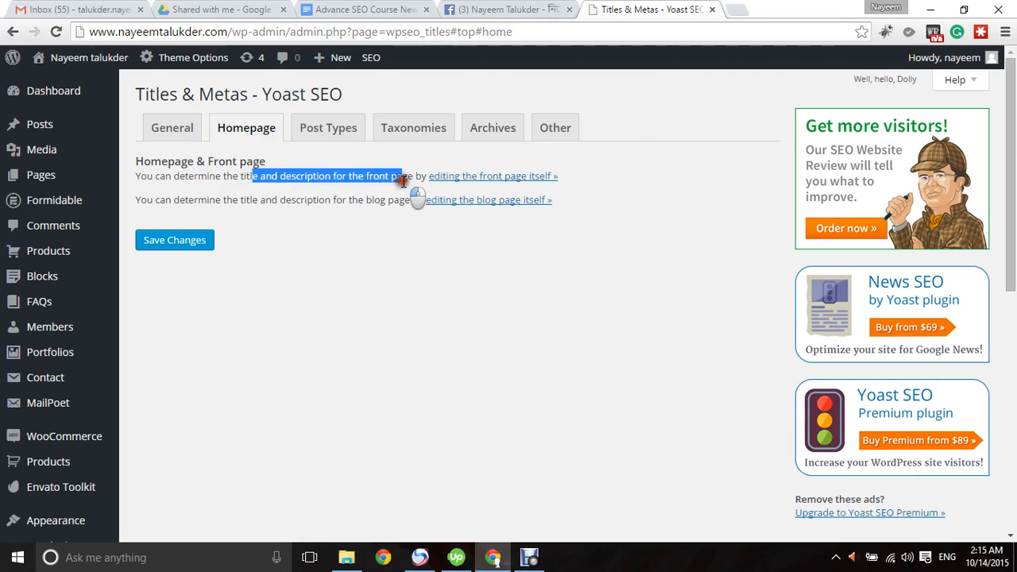
pyautogui.click(429, 277)
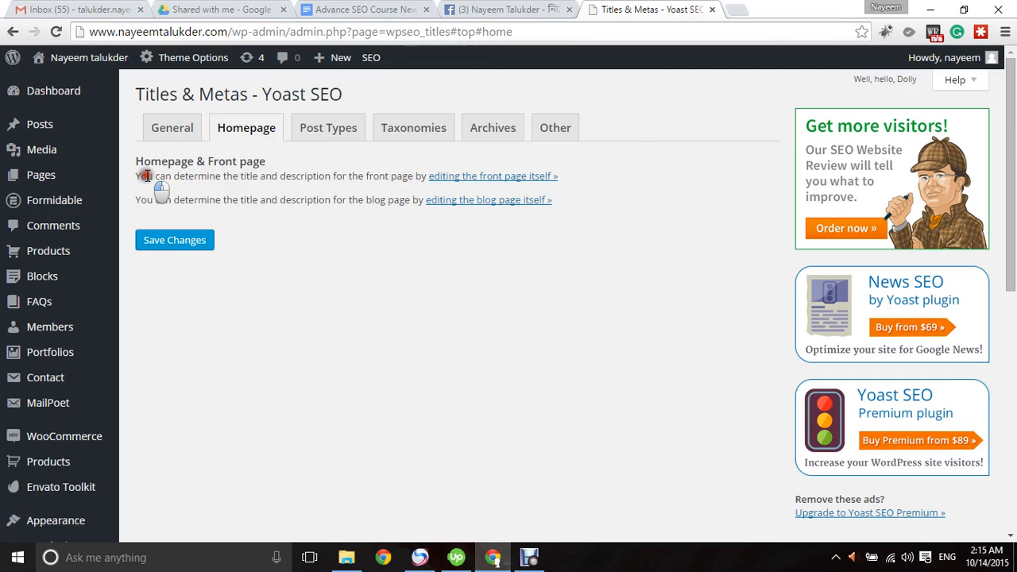
pyautogui.moveTo(146, 176); pyautogui.dragTo(421, 177)
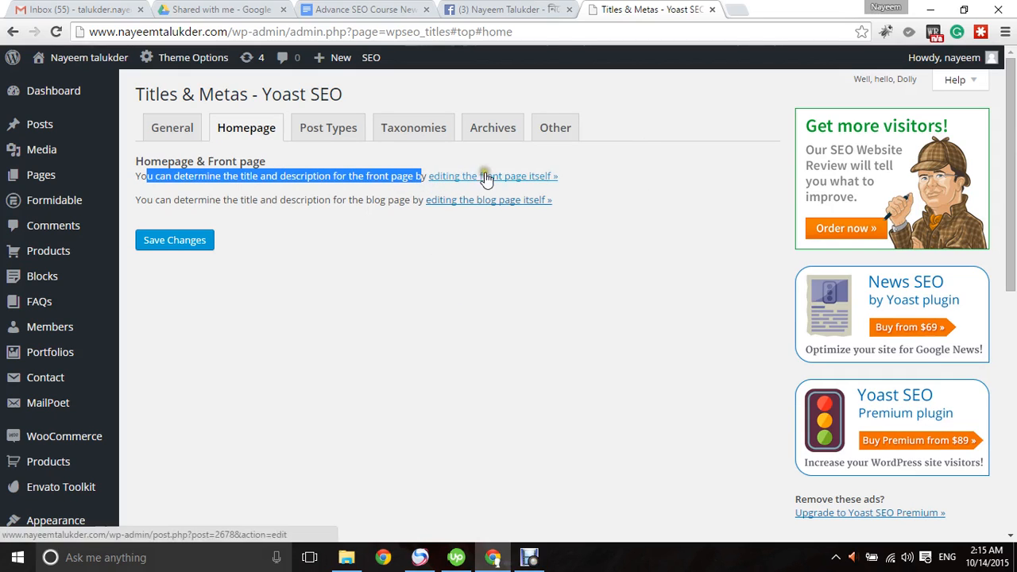
pyautogui.click(486, 278)
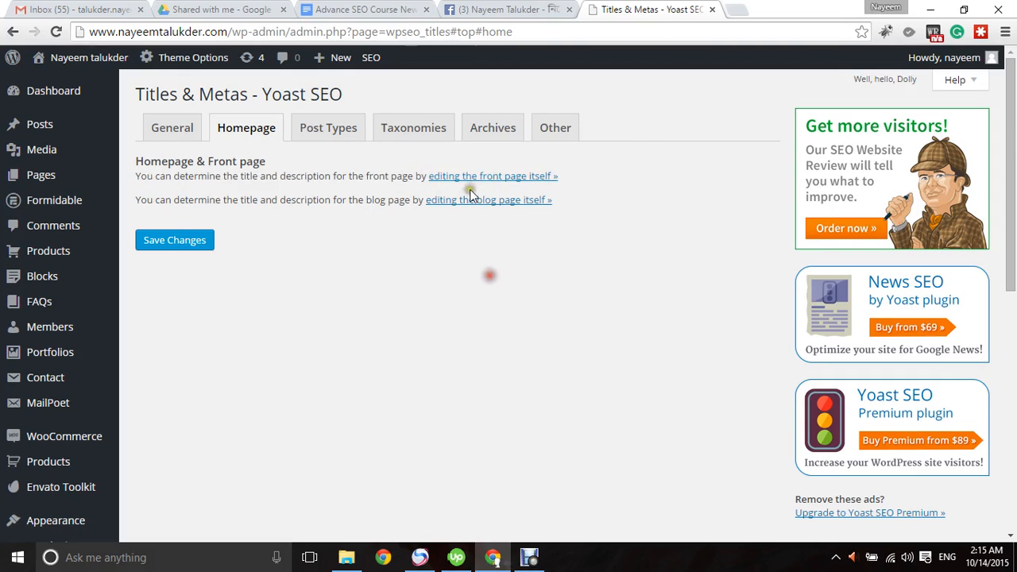
# - Open the Post Types settings and examine the title and meta description templates for Posts
pyautogui.click(313, 129)
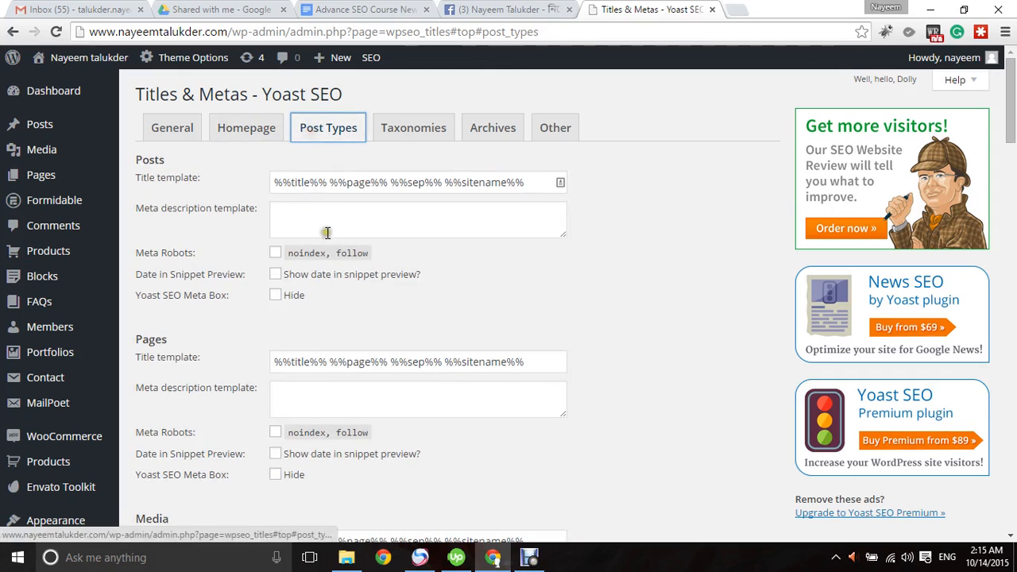
pyautogui.moveTo(273, 182); pyautogui.dragTo(557, 194)
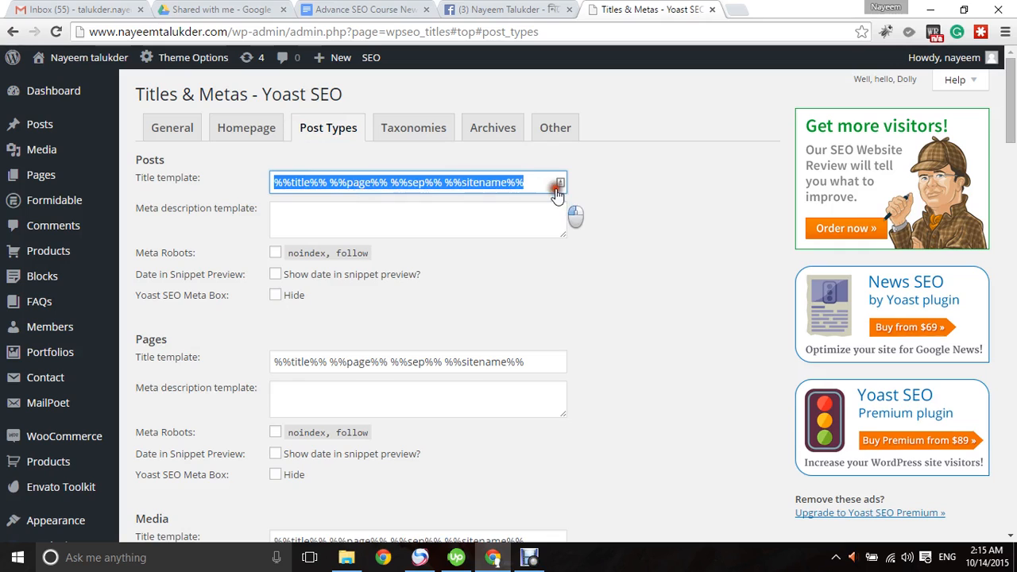
pyautogui.click(703, 190)
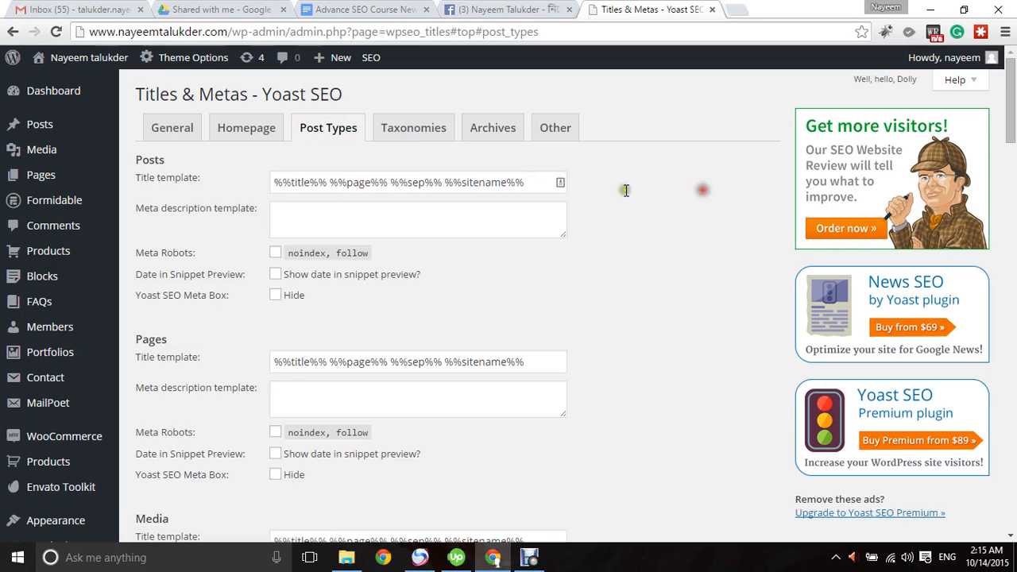
pyautogui.click(317, 205)
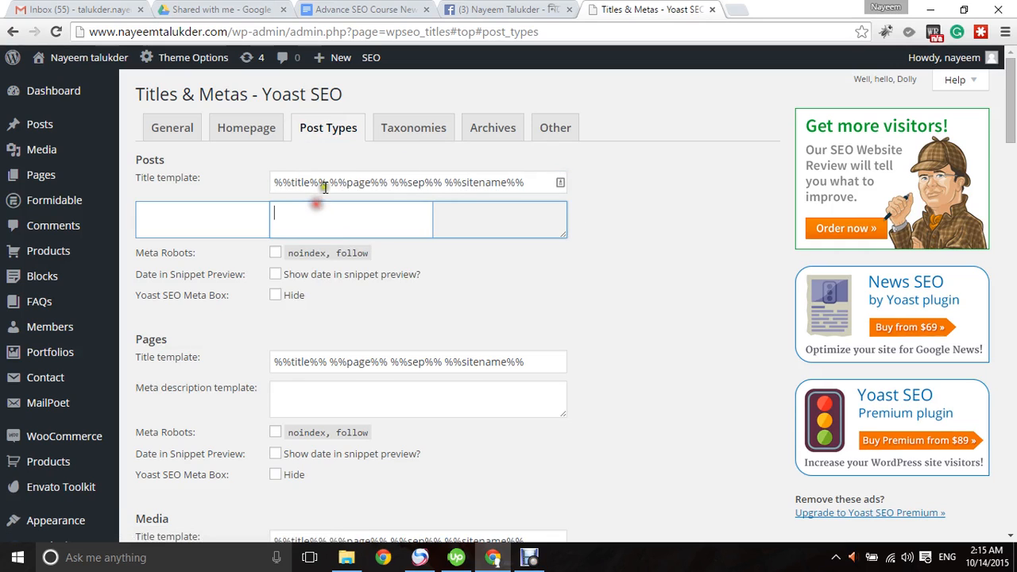
pyautogui.click(320, 182)
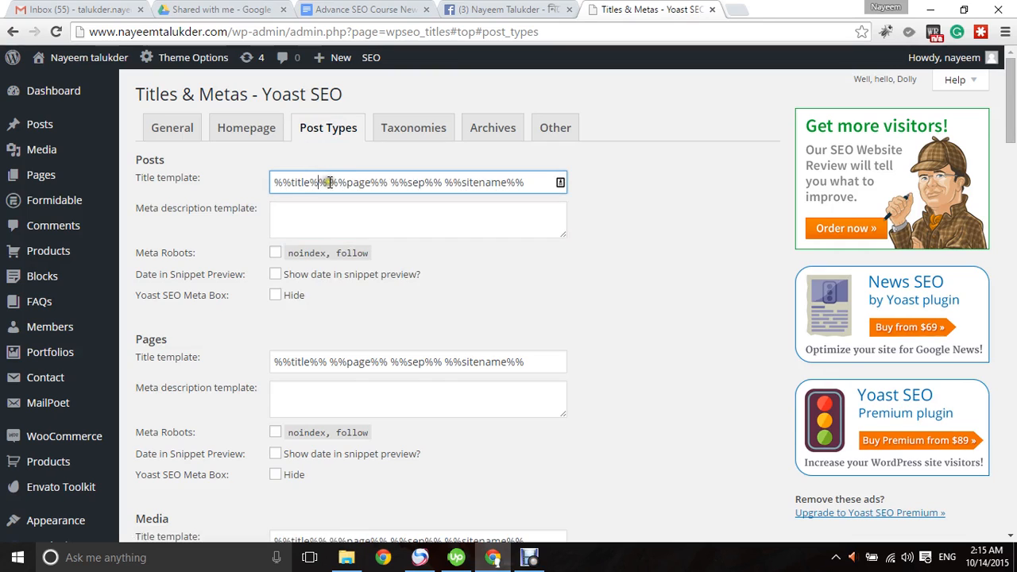
# - Remove the page, separator and site name variables from the Posts title template
pyautogui.click(322, 182)
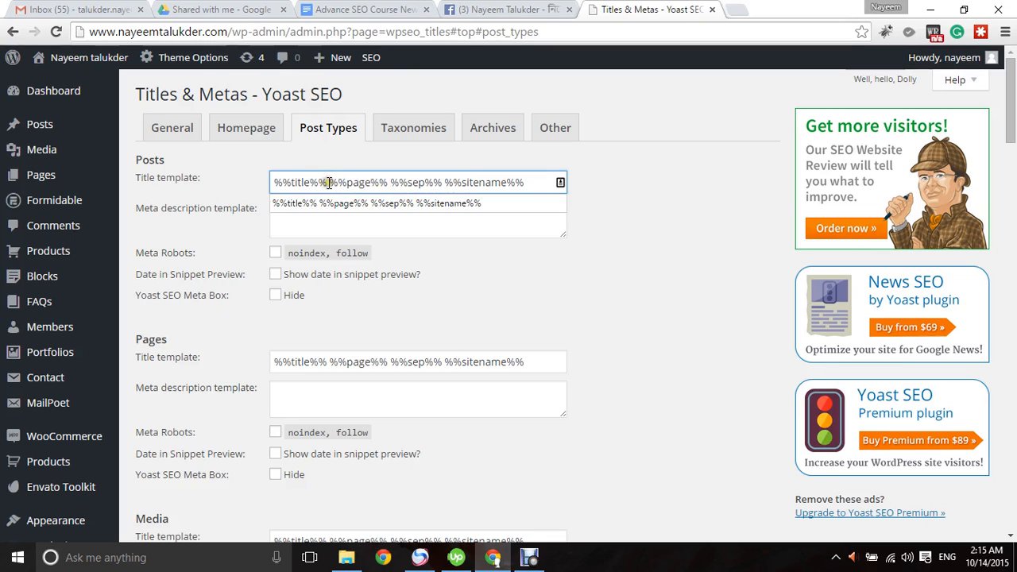
pyautogui.moveTo(328, 183); pyautogui.dragTo(548, 201)
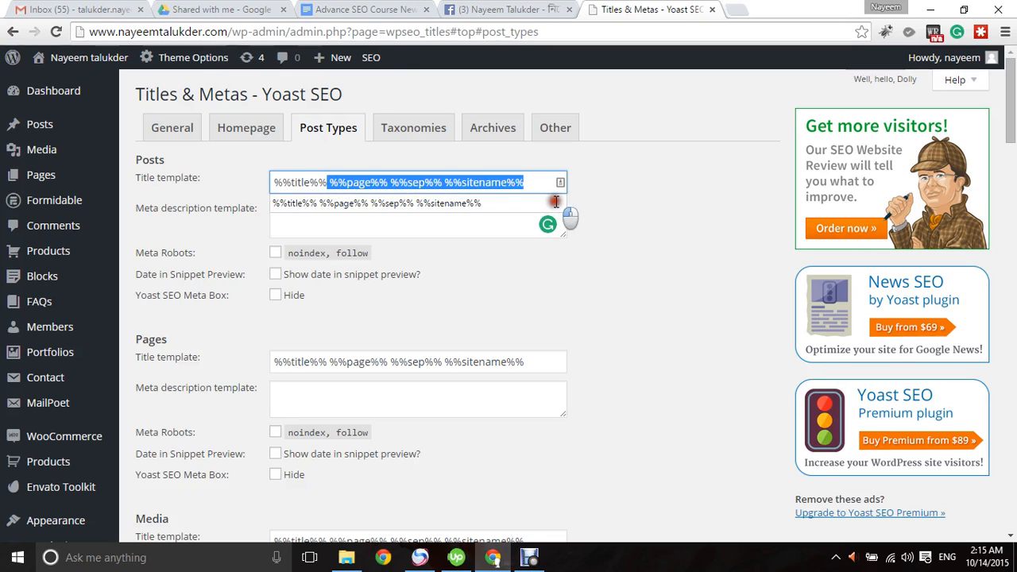
pyautogui.press('BackSpace')
pyautogui.moveTo(515, 182); pyautogui.dragTo(321, 183)
pyautogui.press('BackSpace')
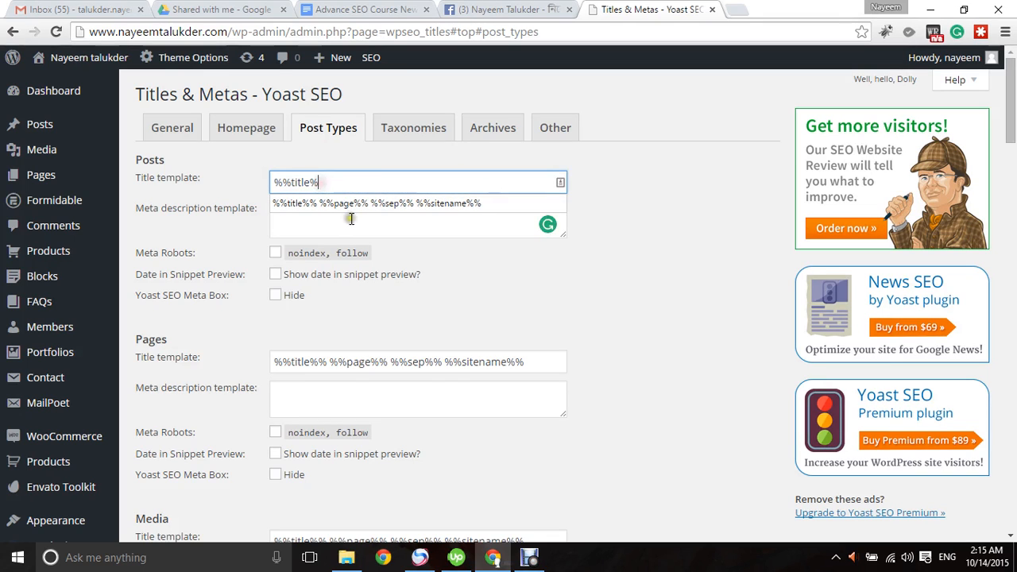
pyautogui.click(349, 218)
# - Shorten the Pages title template to %%title%%
pyautogui.scroll(-1, 321, 239)
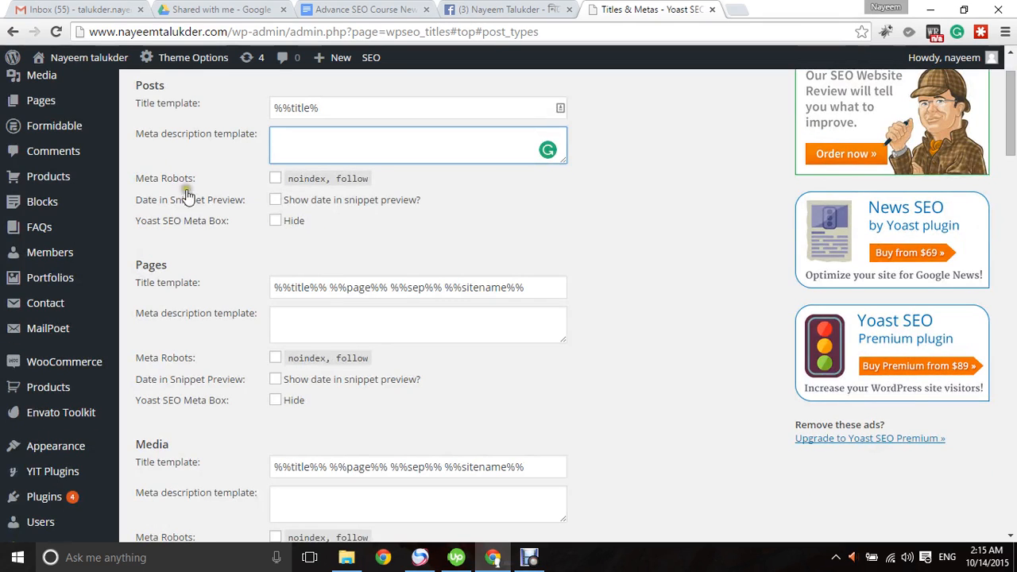
pyautogui.scroll(-1, 387, 251)
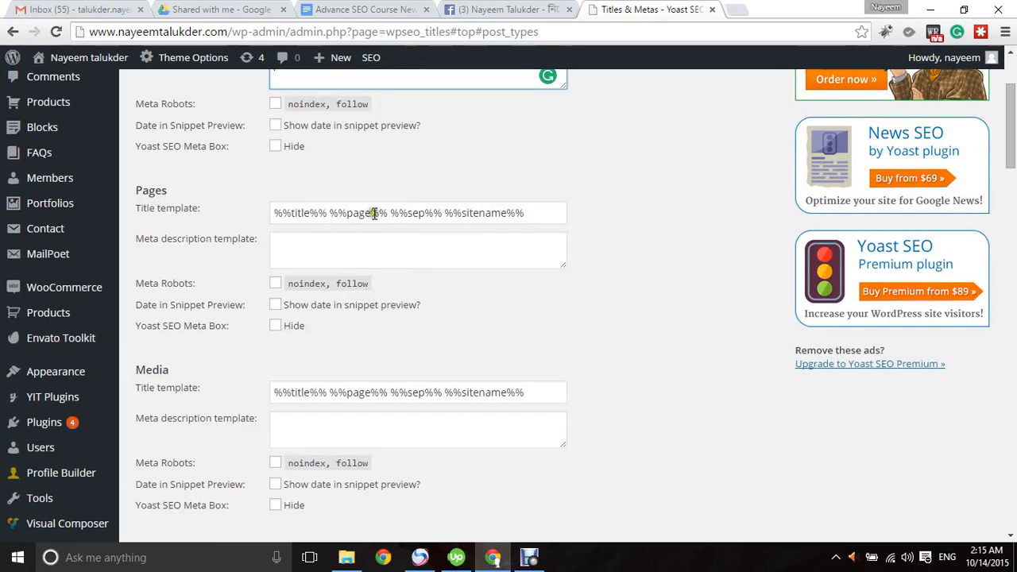
pyautogui.moveTo(329, 213); pyautogui.dragTo(531, 211)
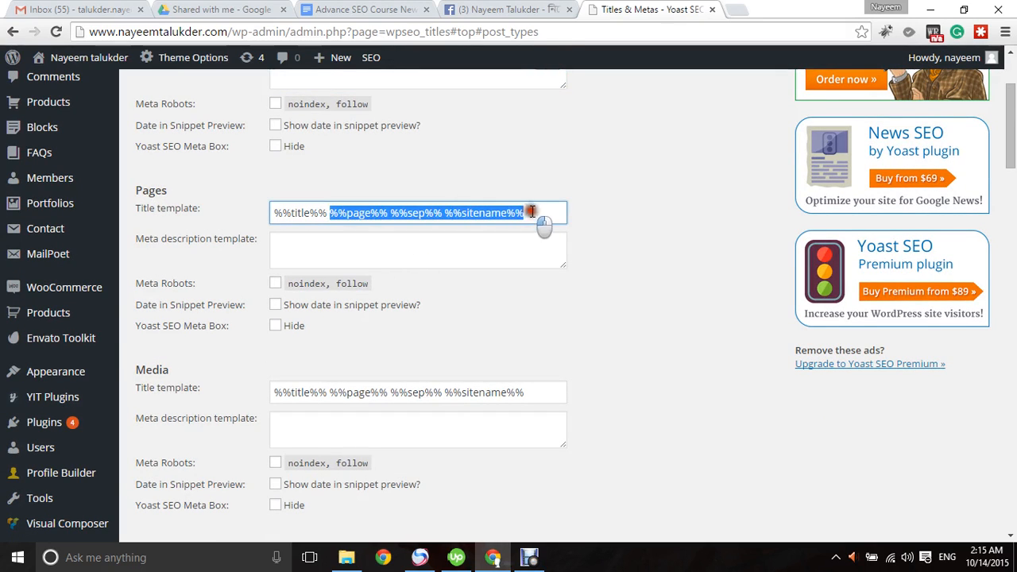
pyautogui.press('BackSpace')
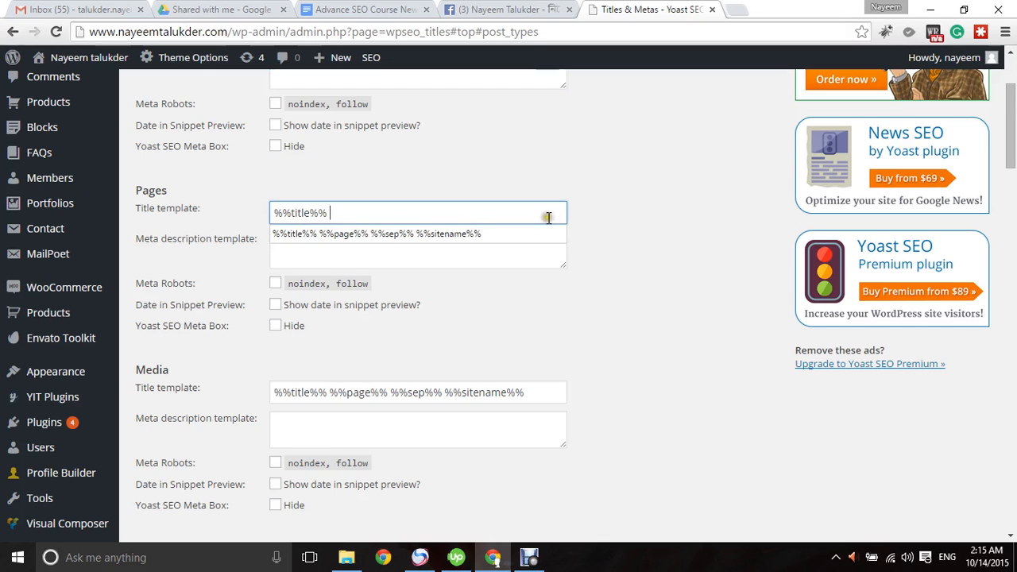
pyautogui.scroll(2, 379, 203)
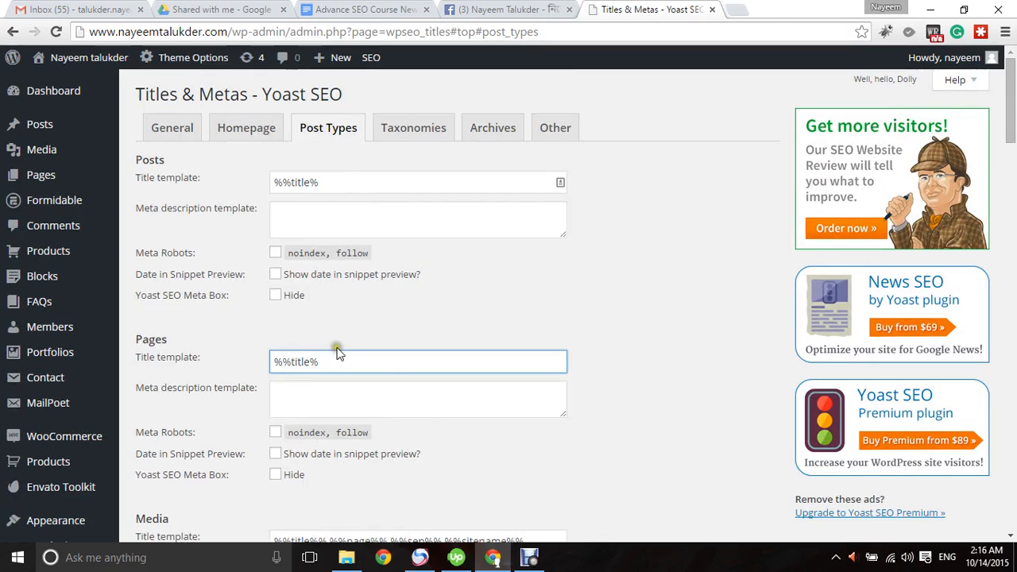
pyautogui.click(337, 354)
# - Correct the Posts title template to read %%title%%
pyautogui.click(359, 184)
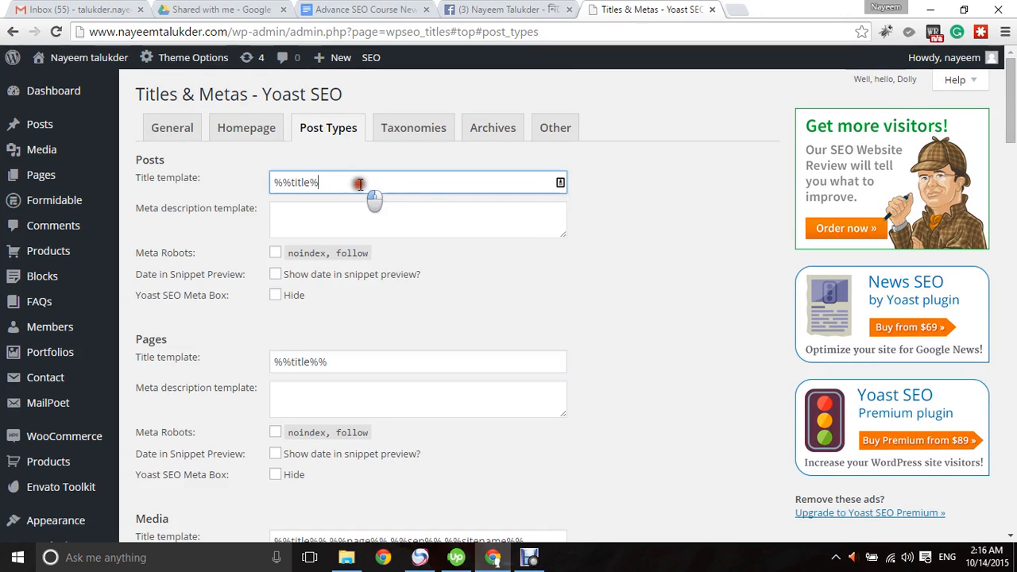
pyautogui.press('BackSpace')
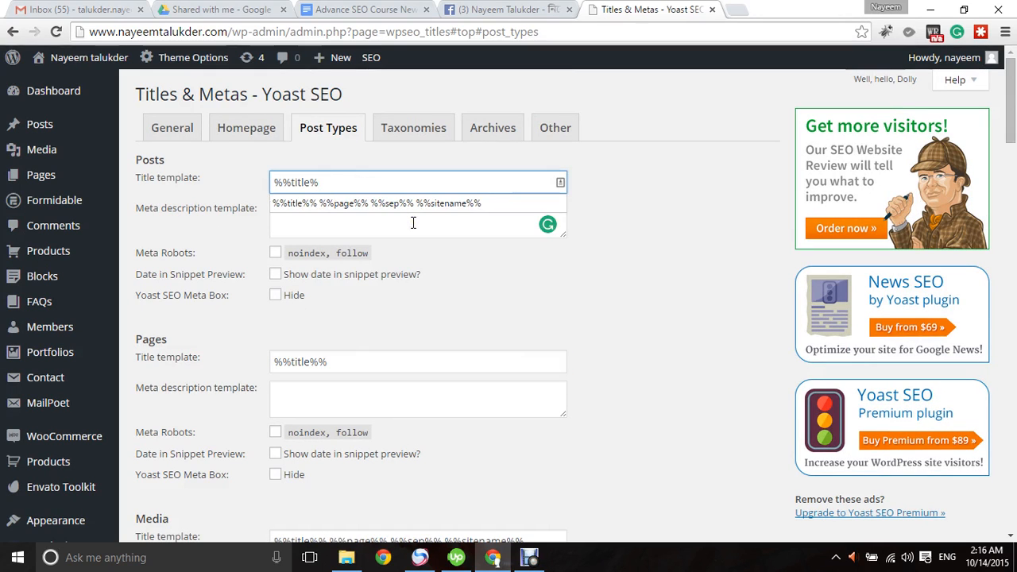
pyautogui.click(617, 237)
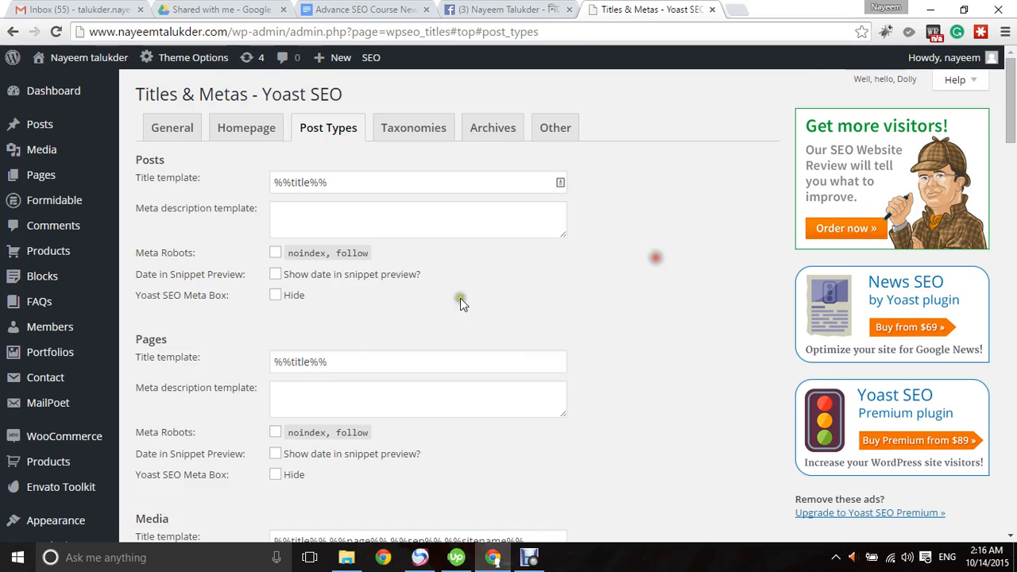
# - Remove the page variable from the Media title template so it reads %%title%% %%sep%% %%sitename%%
pyautogui.scroll(-4, 460, 298)
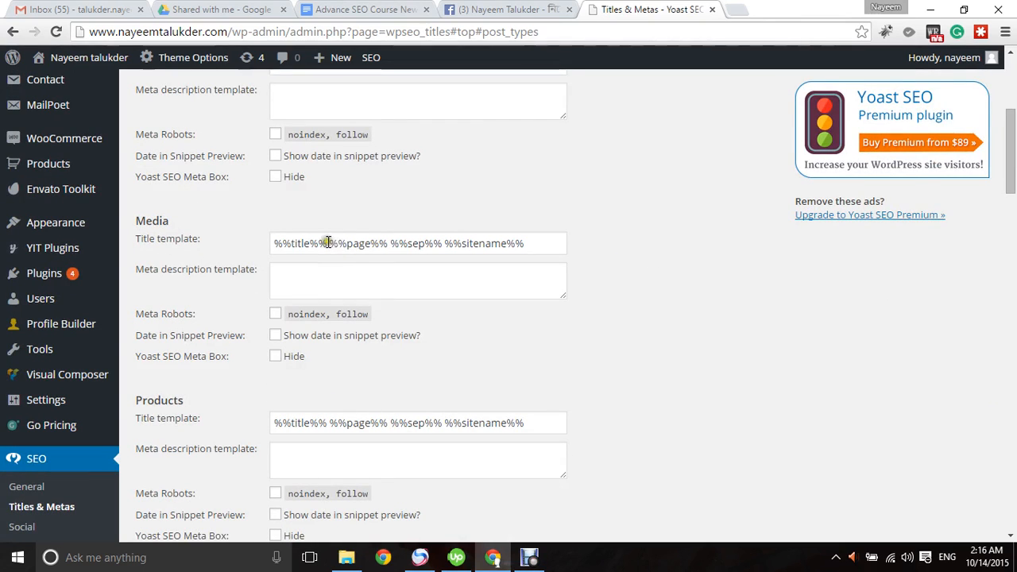
pyautogui.moveTo(332, 241); pyautogui.dragTo(389, 233)
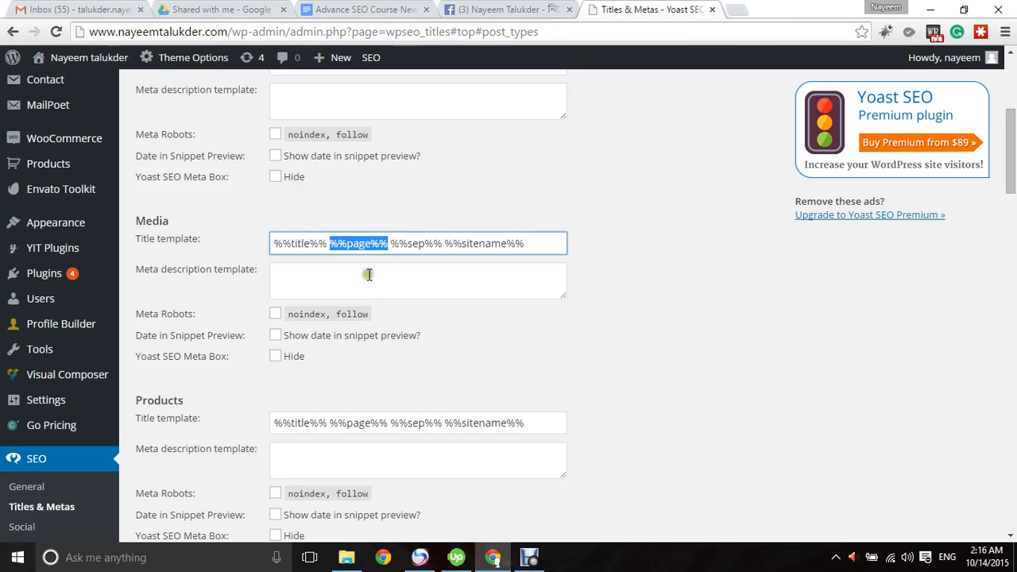
pyautogui.click(380, 246)
pyautogui.press('BackSpace')
pyautogui.press('BackSpace')
pyautogui.press('BackSpace')
pyautogui.press('BackSpace')
pyautogui.press('BackSpace')
pyautogui.press('BackSpace')
pyautogui.press('BackSpace')
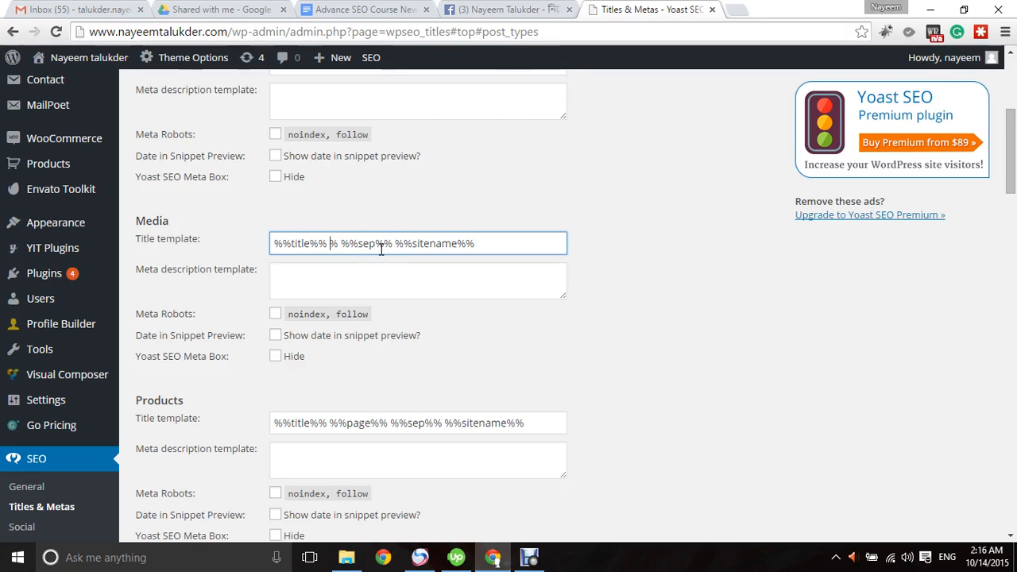
pyautogui.press('BackSpace')
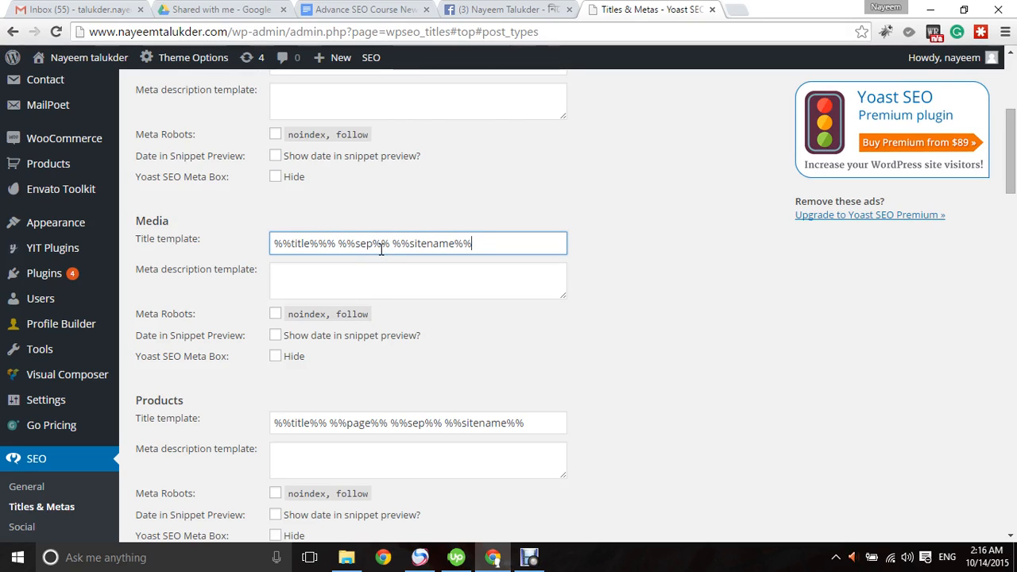
pyautogui.press('BackSpace')
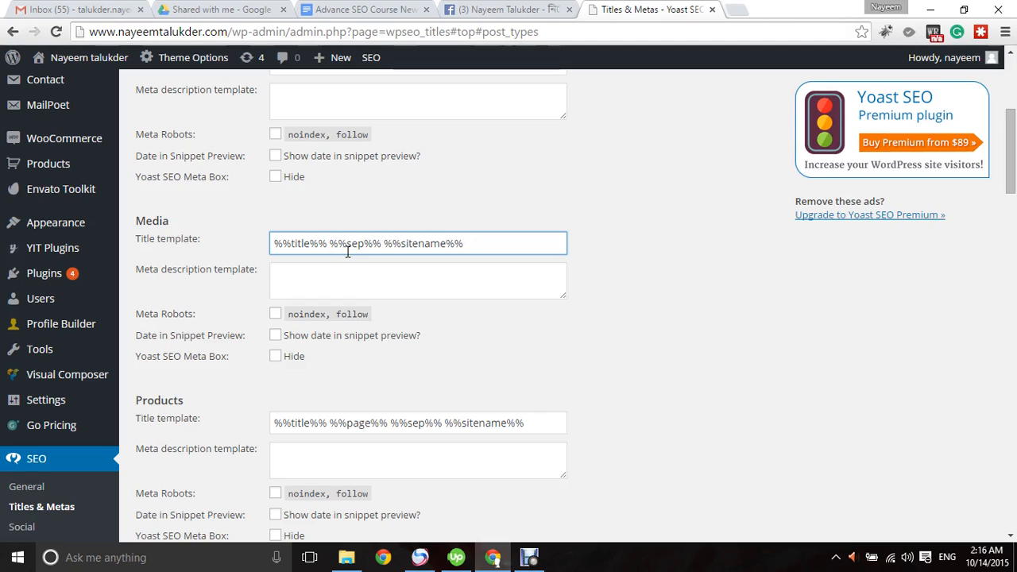
pyautogui.press('BackSpace')
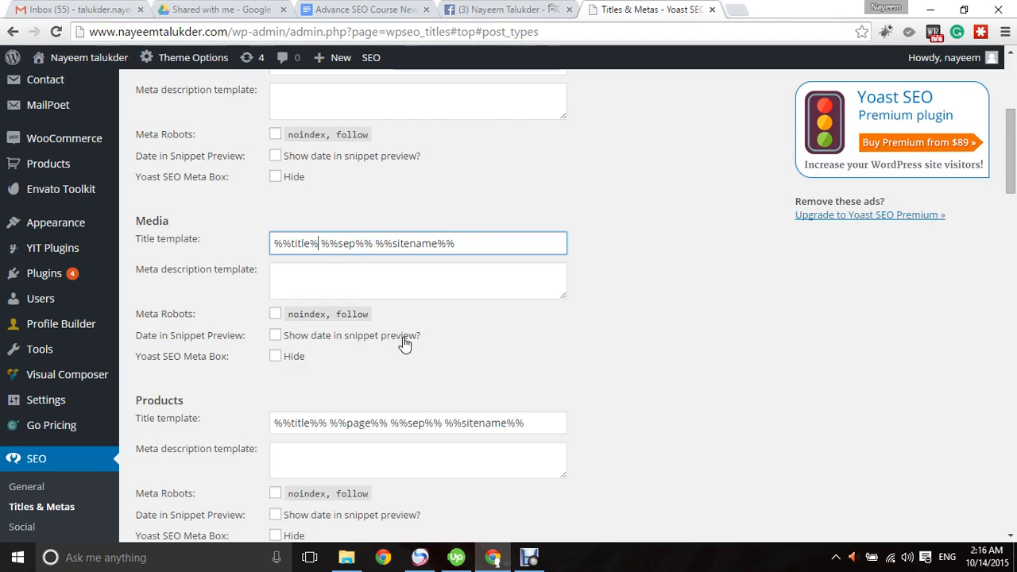
pyautogui.write('%')
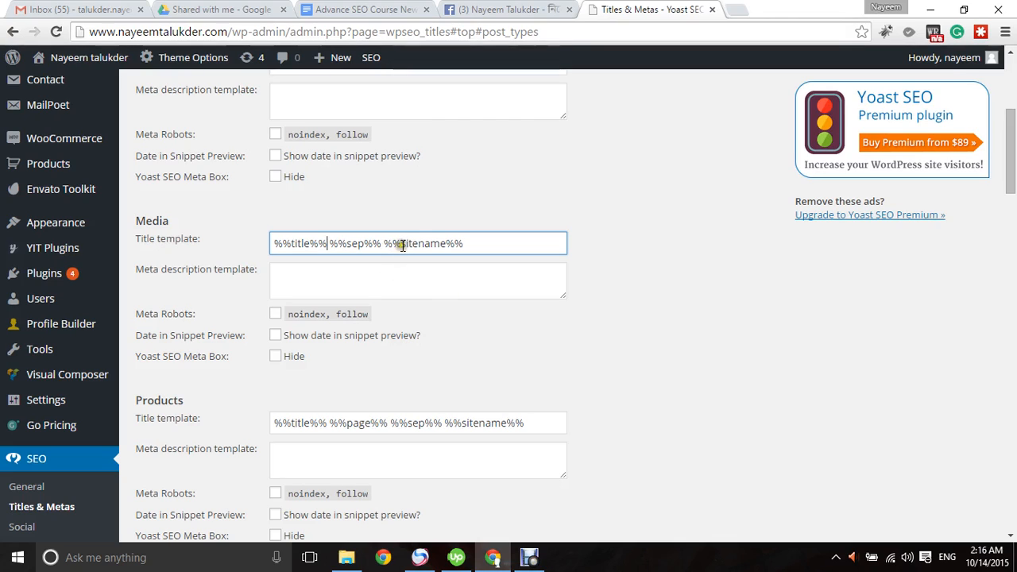
# - Enable noindex, follow as the Meta Robots setting for Media
pyautogui.moveTo(402, 245); pyautogui.dragTo(362, 248)
pyautogui.click(360, 282)
pyautogui.scroll(-1, 321, 244)
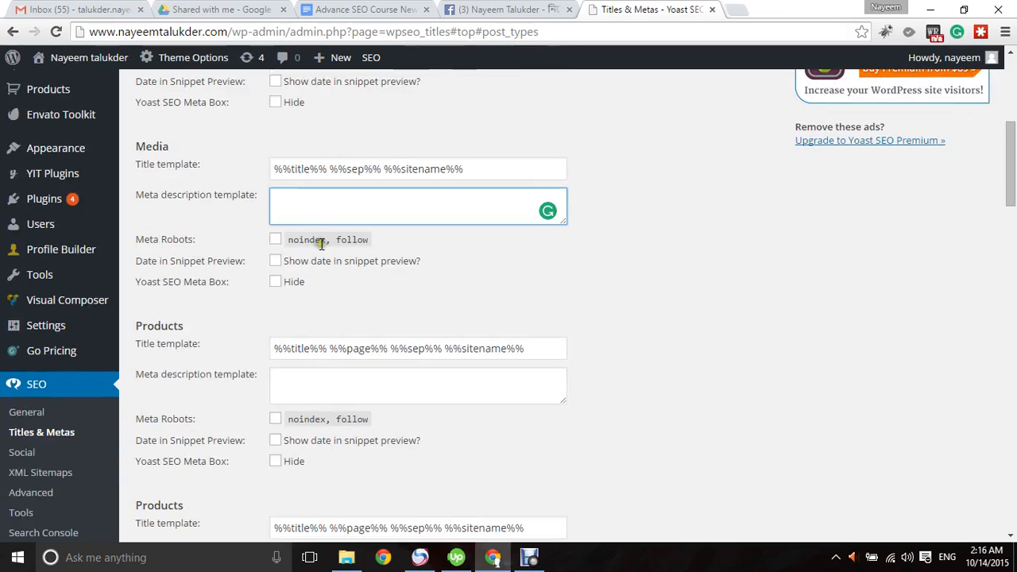
pyautogui.click(275, 237)
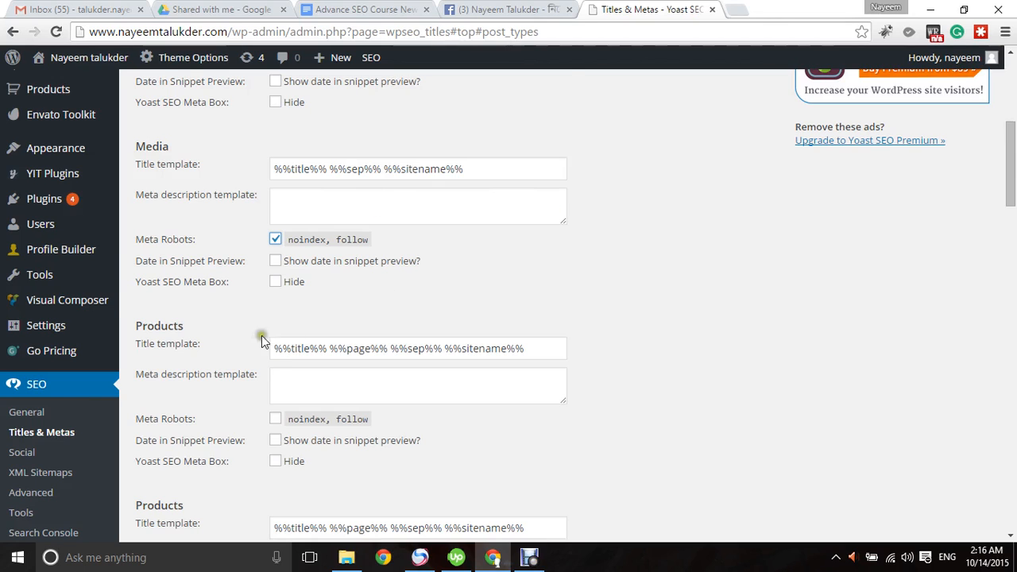
# - Examine the title, page, separator and site name variables in the first Products title template
pyautogui.scroll(-1, 261, 339)
pyautogui.scroll(-1, 302, 294)
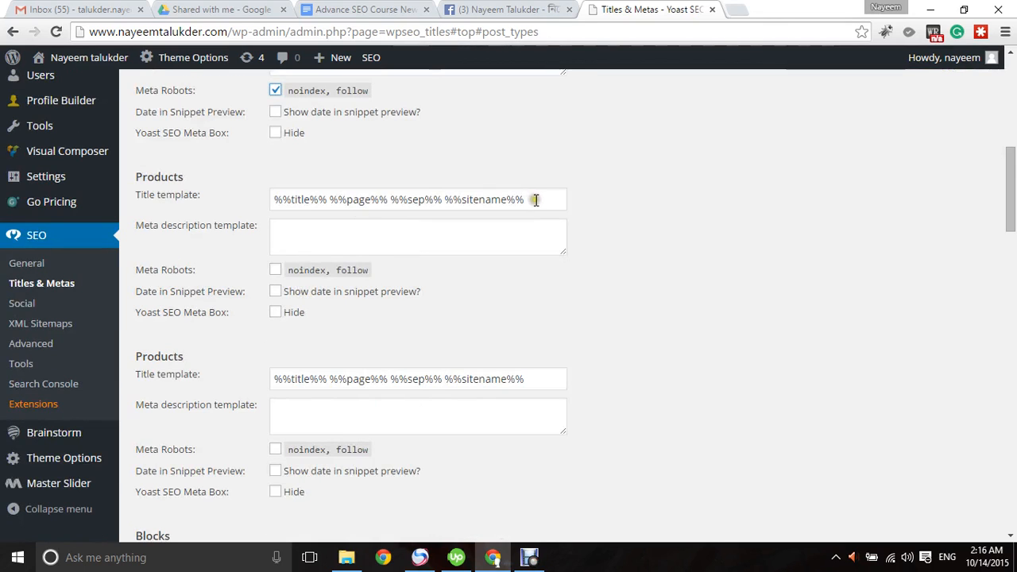
pyautogui.moveTo(536, 200); pyautogui.dragTo(216, 177)
pyautogui.click(399, 245)
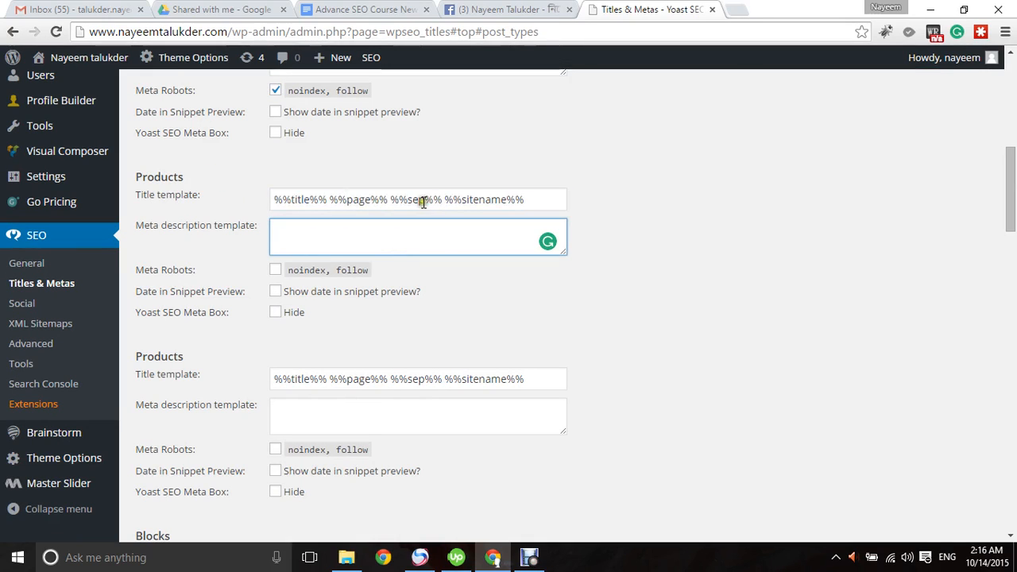
pyautogui.click(423, 201)
pyautogui.click(429, 232)
pyautogui.moveTo(461, 200); pyautogui.dragTo(552, 208)
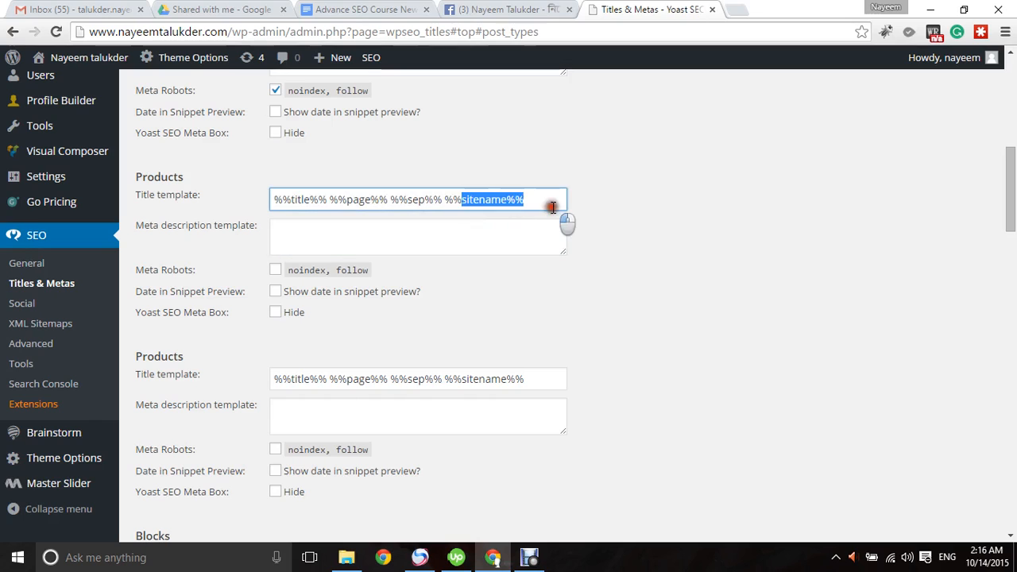
# - Look through the title templates of the remaining post types, from Blocks to MailPoet page, and the Custom Post Type Archives section
pyautogui.scroll(-2, 352, 297)
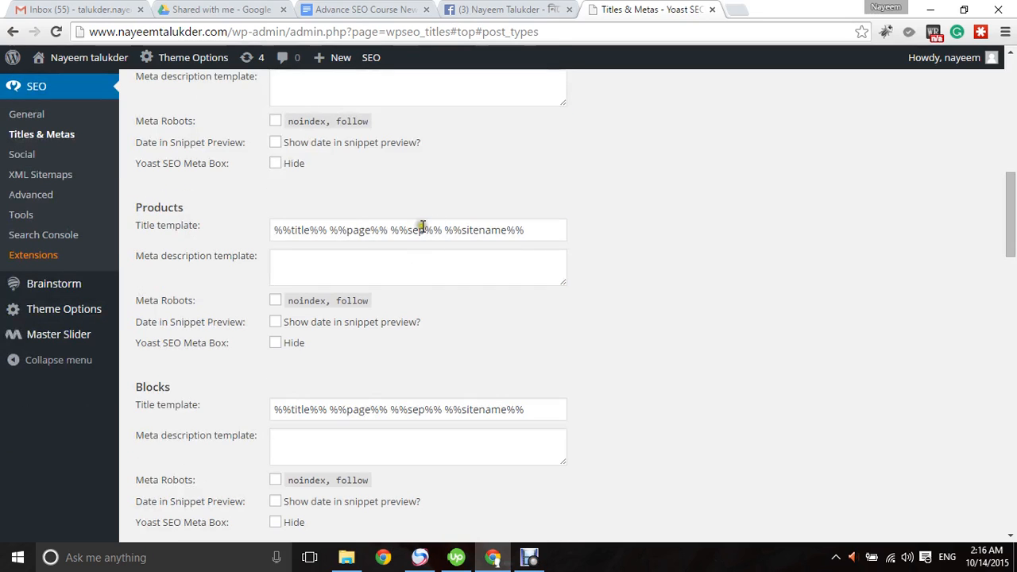
pyautogui.scroll(-3, 421, 228)
pyautogui.moveTo(135, 164); pyautogui.dragTo(186, 161)
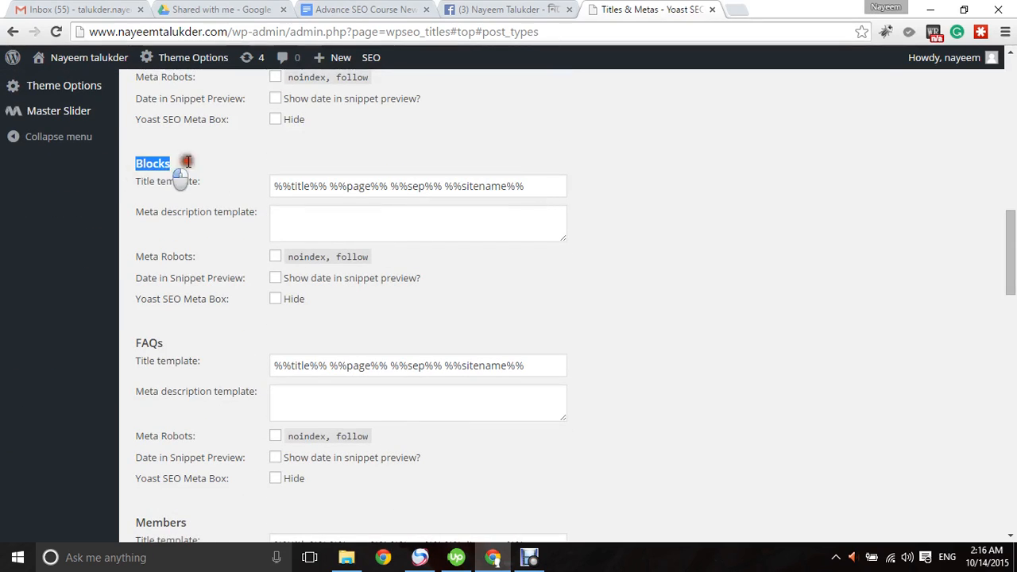
pyautogui.scroll(-2, 247, 266)
pyautogui.tripleClick(325, 220)
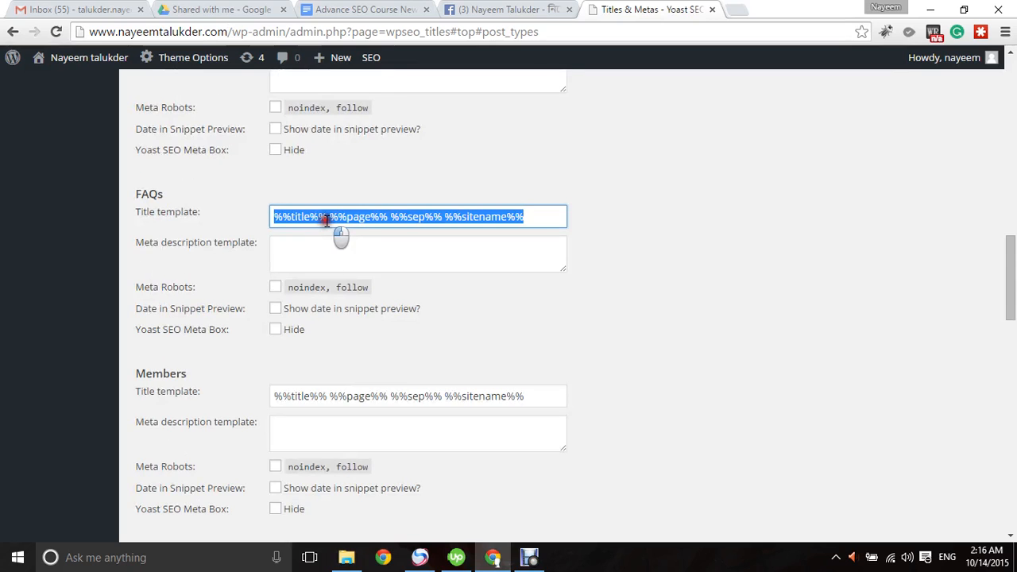
pyautogui.scroll(-4, 337, 238)
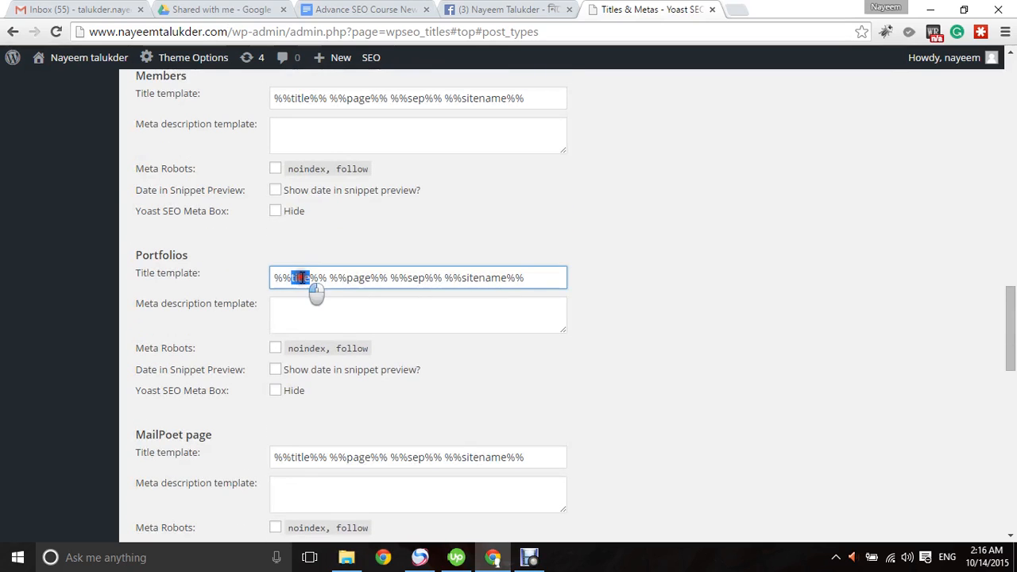
pyautogui.tripleClick(305, 272)
pyautogui.scroll(-3, 301, 277)
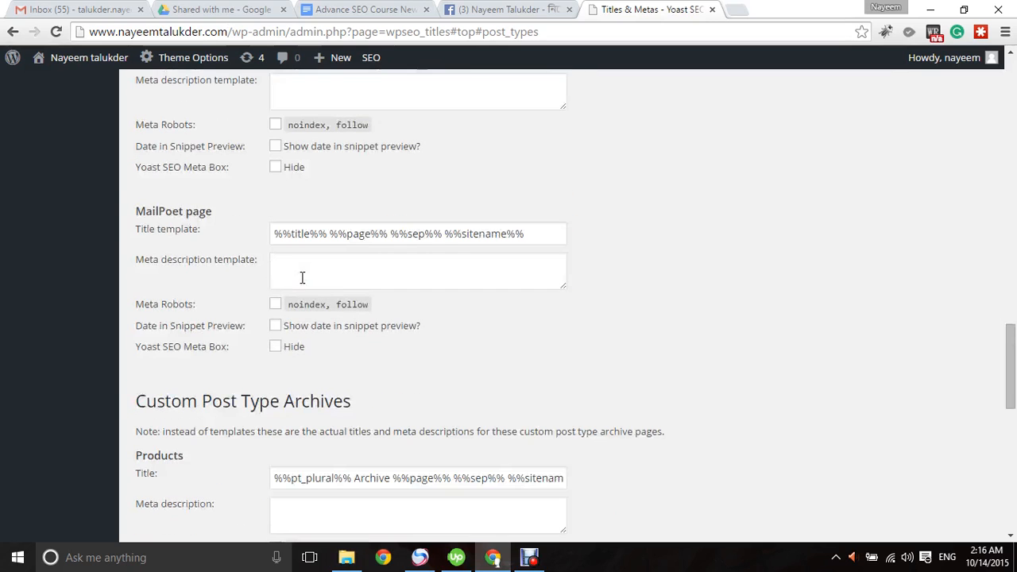
pyautogui.tripleClick(377, 235)
pyautogui.scroll(-3, 382, 278)
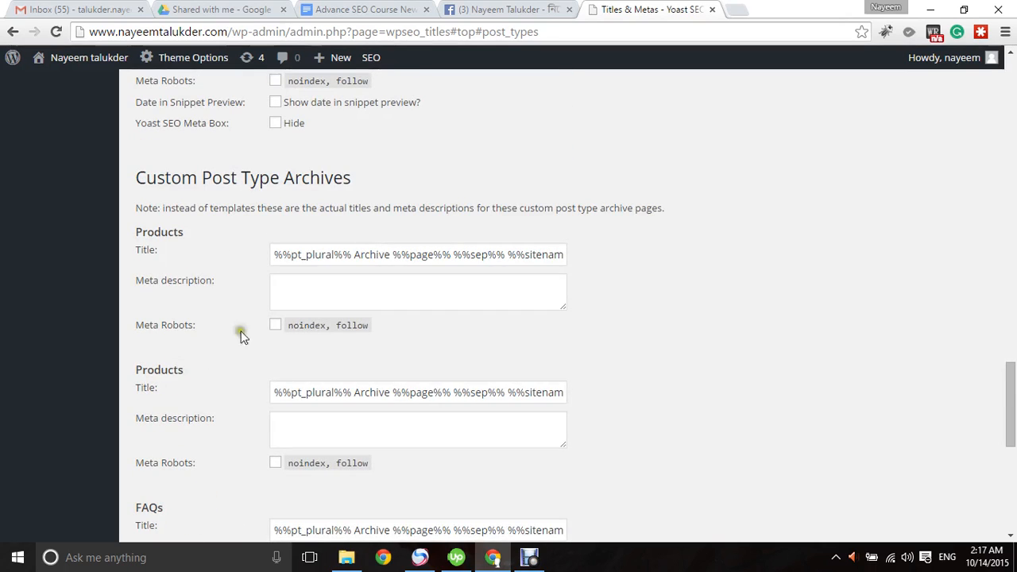
pyautogui.scroll(-3, 322, 390)
pyautogui.scroll(2, 390, 290)
pyautogui.scroll(1, 389, 291)
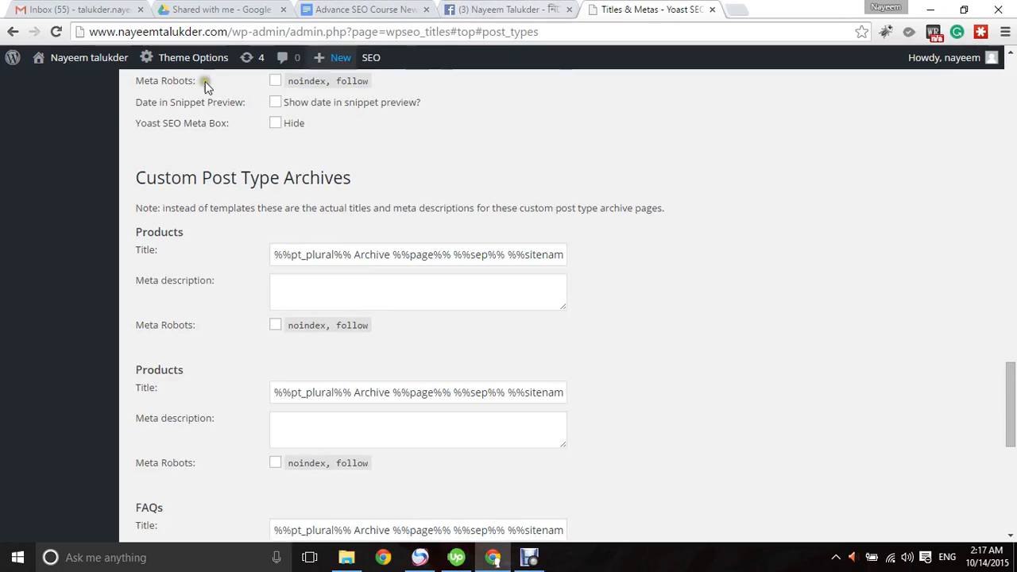
# - Open the site's front page in a new browser tab and examine the page title it displays
pyautogui.moveTo(75, 62)
pyautogui.middleClick(61, 86)
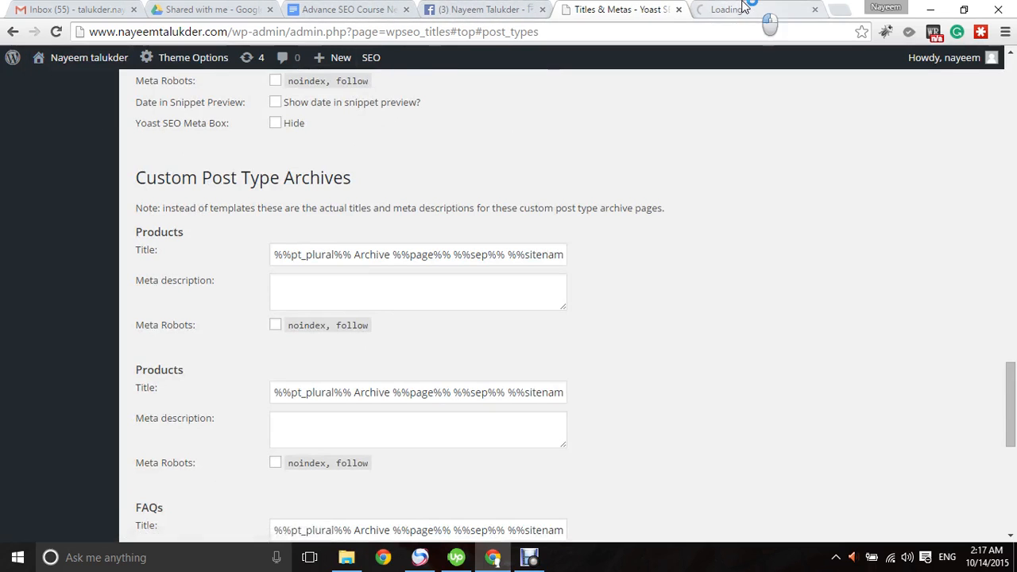
pyautogui.click(767, 14)
pyautogui.click(640, 8)
pyautogui.click(703, 8)
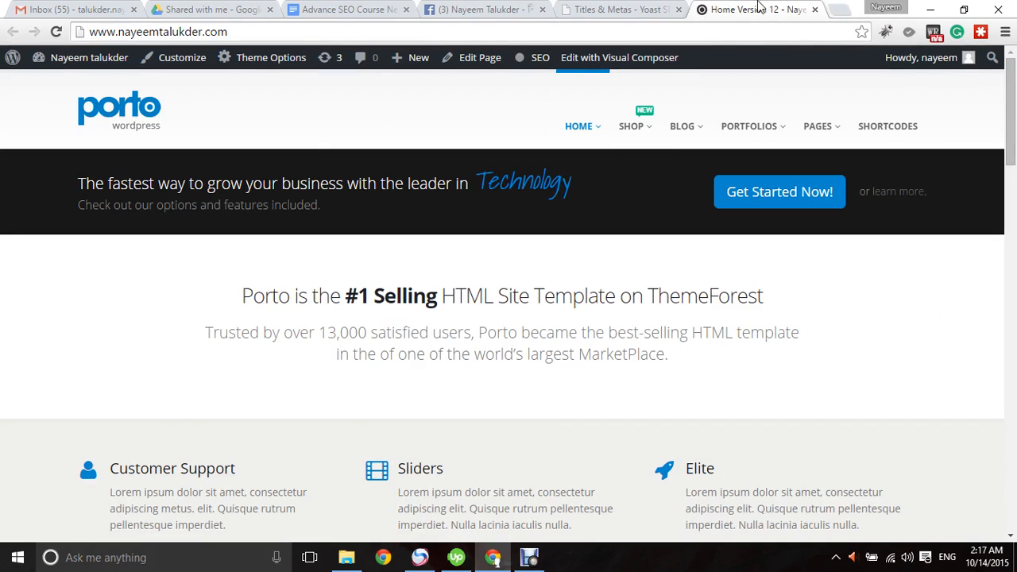
pyautogui.moveTo(580, 126)
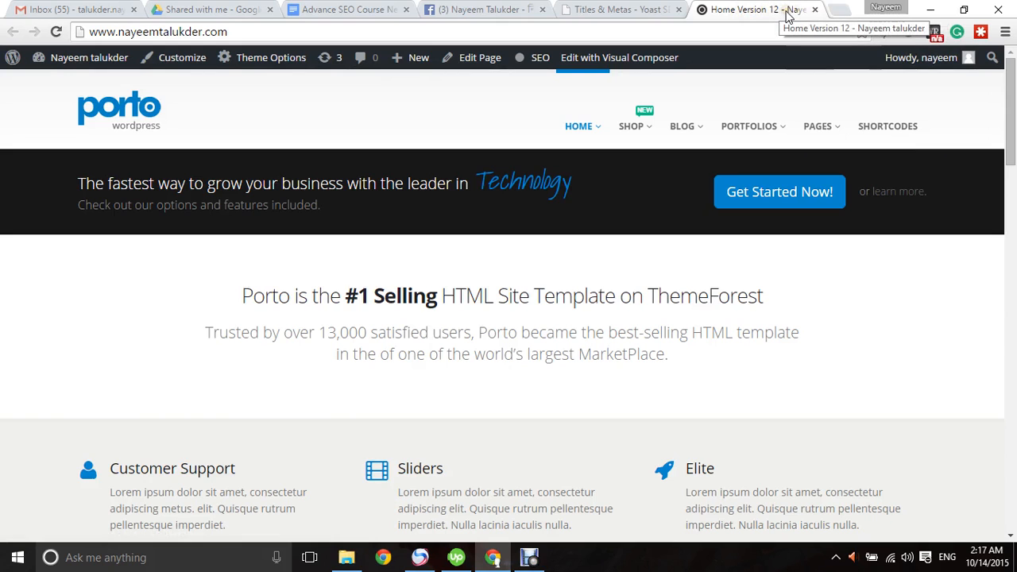
# - Examine the plural name, Archive, separator and site name parts of the first Products archive title against the front page's title
pyautogui.click(636, 10)
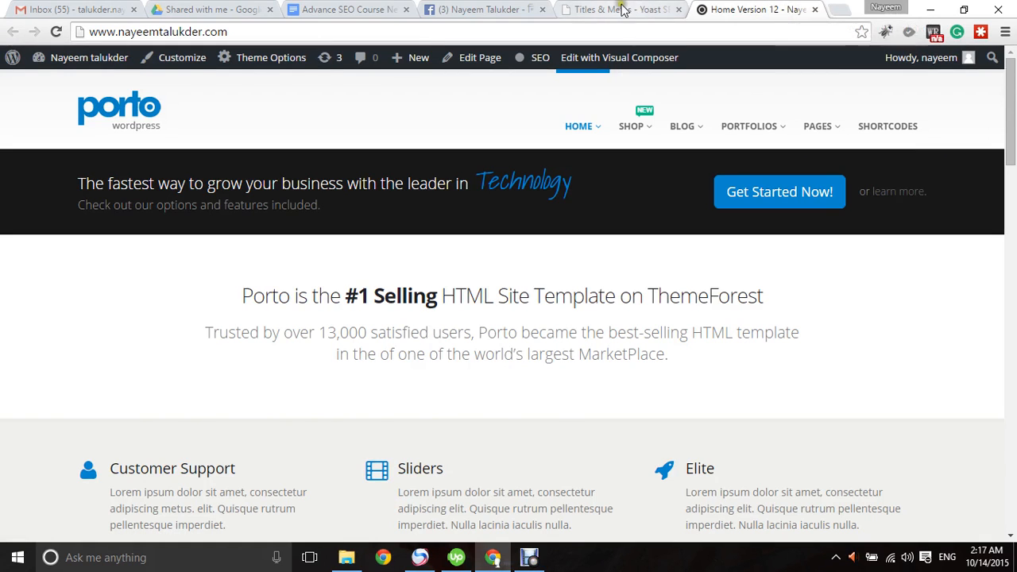
pyautogui.doubleClick(355, 255)
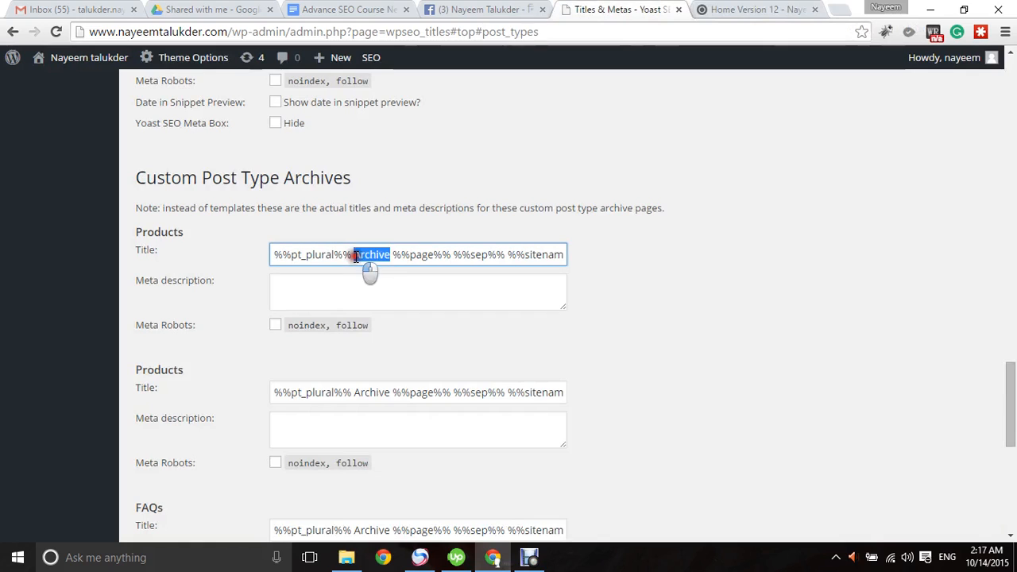
pyautogui.doubleClick(316, 255)
pyautogui.click(417, 262)
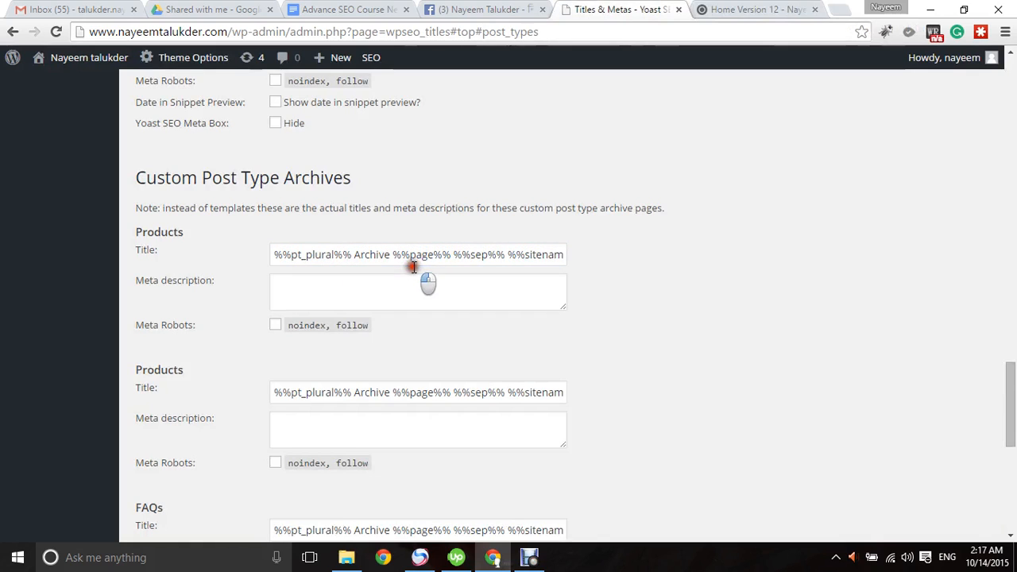
pyautogui.doubleClick(480, 255)
pyautogui.click(550, 254)
pyautogui.doubleClick(530, 257)
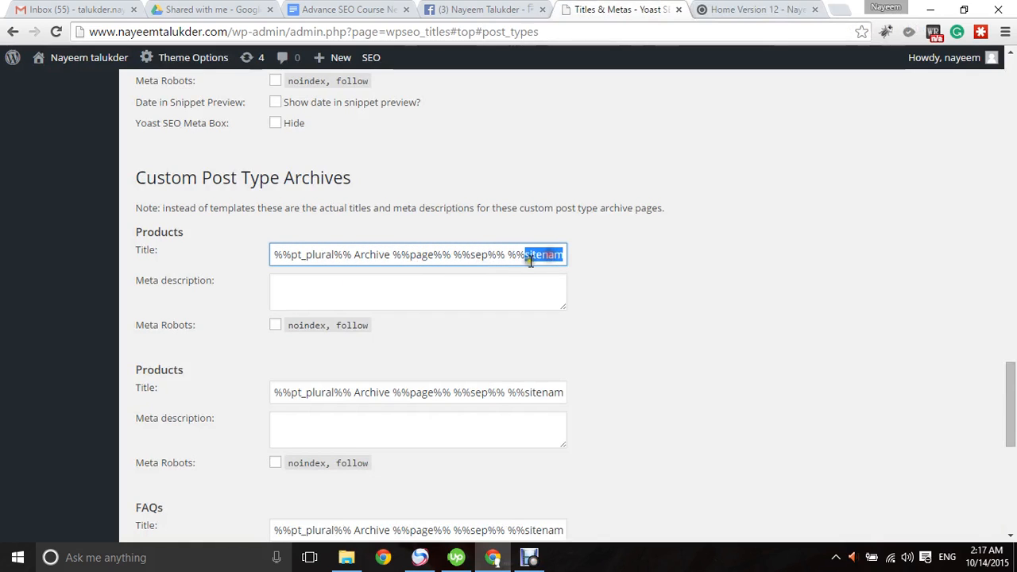
pyautogui.click(755, 10)
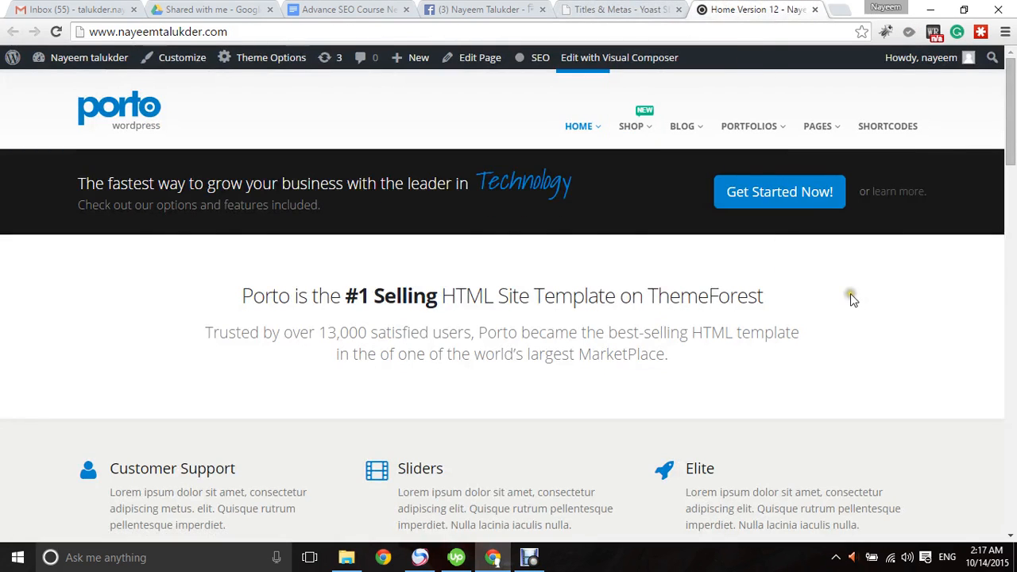
# - Return to the Titles & Metas settings and save the post type changes
pyautogui.click(627, 8)
pyautogui.scroll(-6, 306, 369)
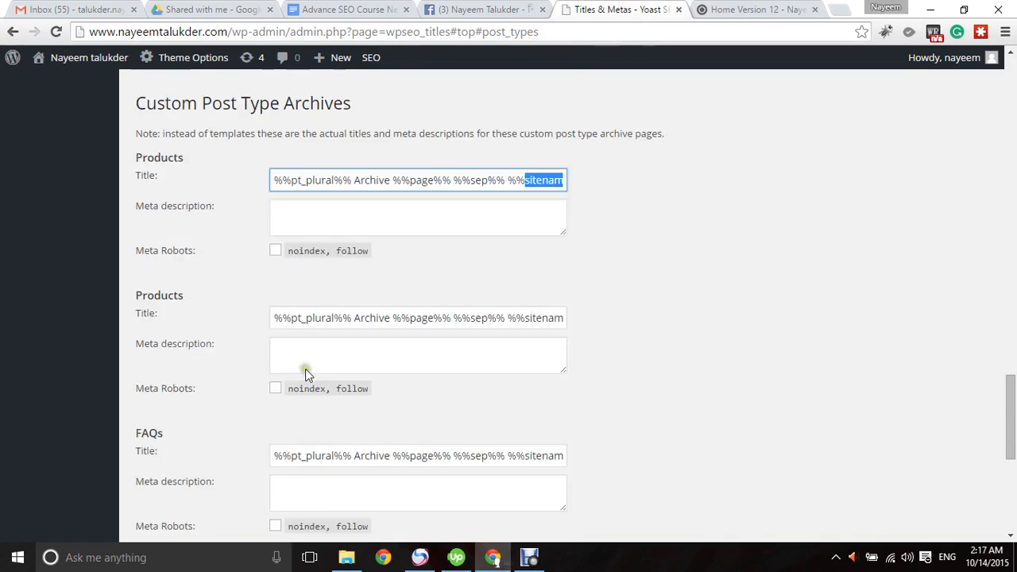
pyautogui.click(163, 468)
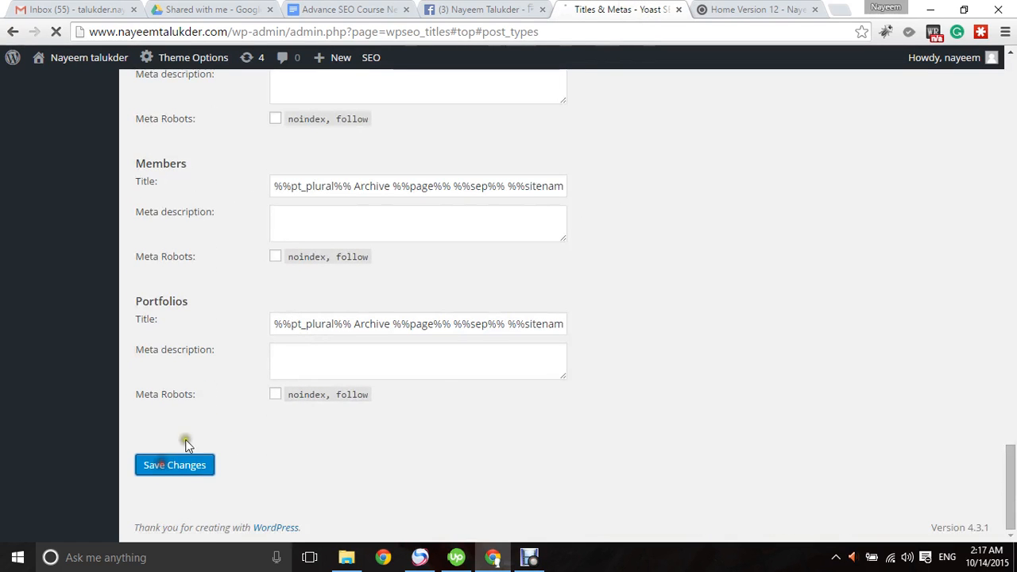
pyautogui.scroll(10, 468, 391)
pyautogui.scroll(15, 357, 318)
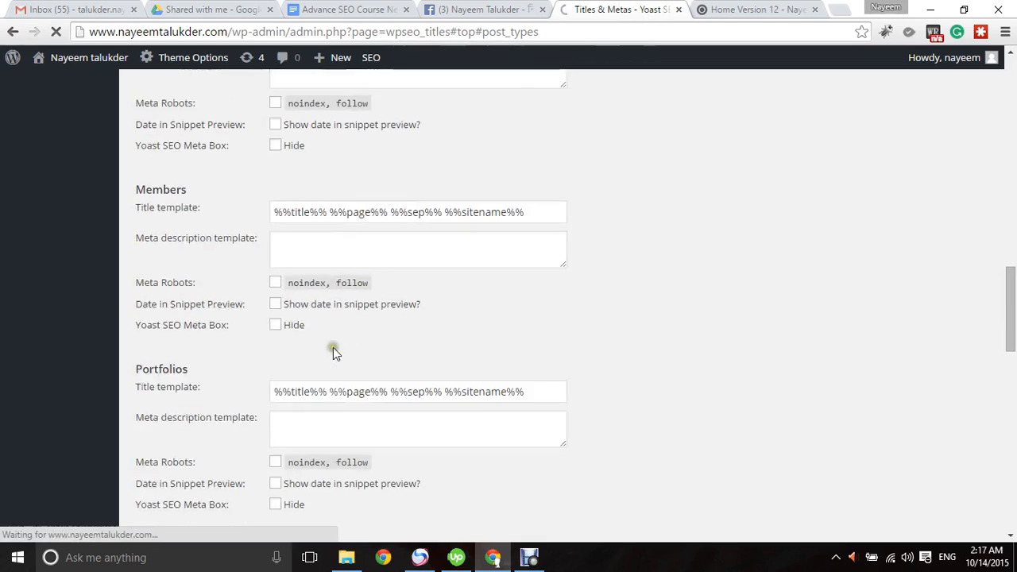
pyautogui.scroll(5, 513, 288)
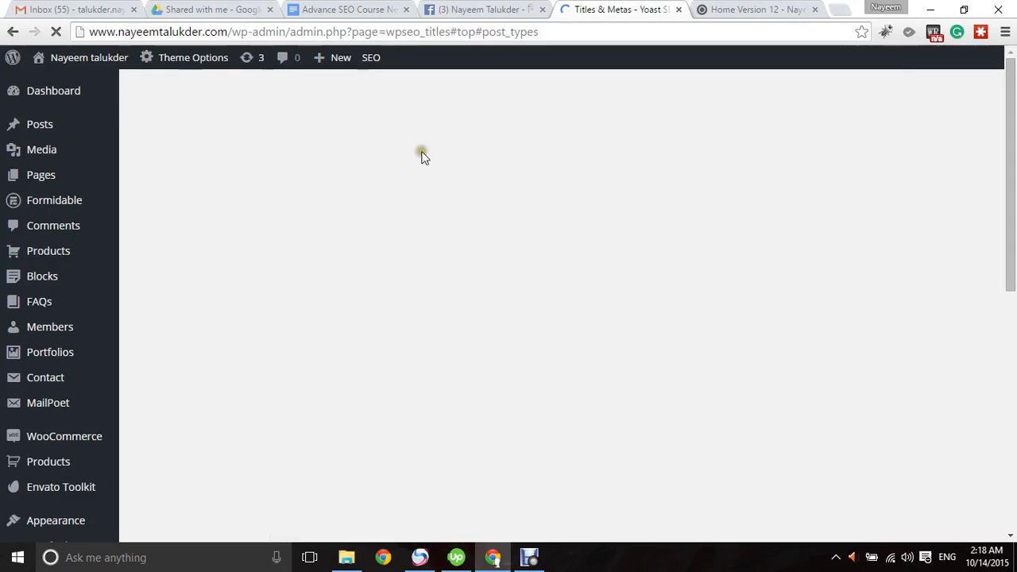
# - Look through the Taxonomies templates, from Categories and Tags to Product Tags and Shipping Classes
pyautogui.click(400, 178)
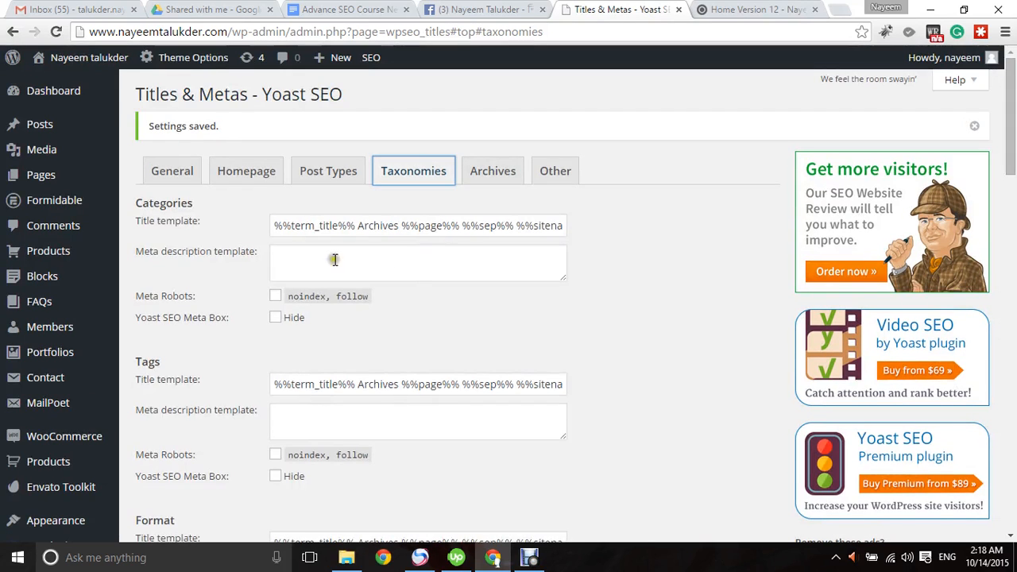
pyautogui.scroll(-4, 399, 278)
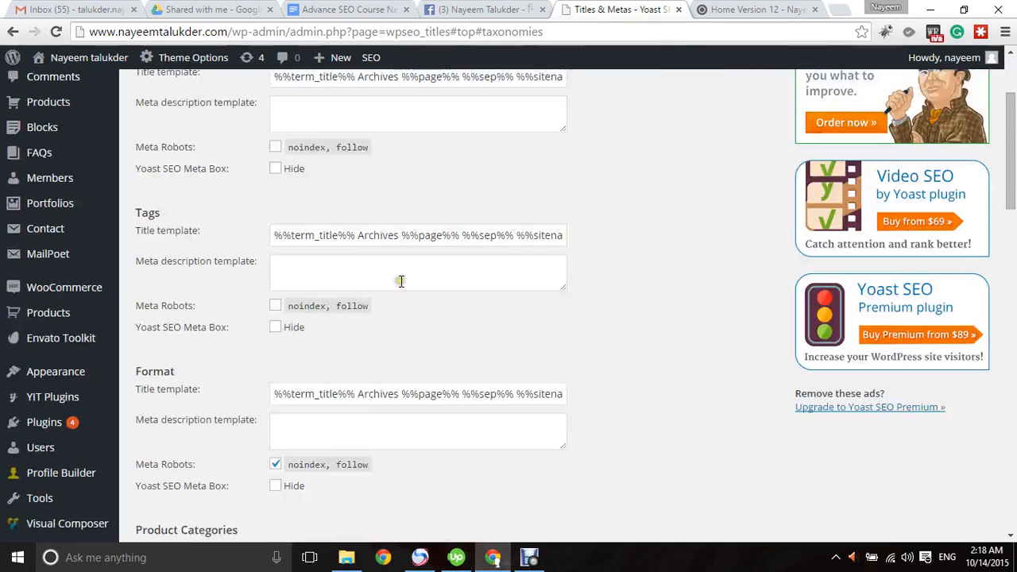
pyautogui.scroll(-5, 331, 334)
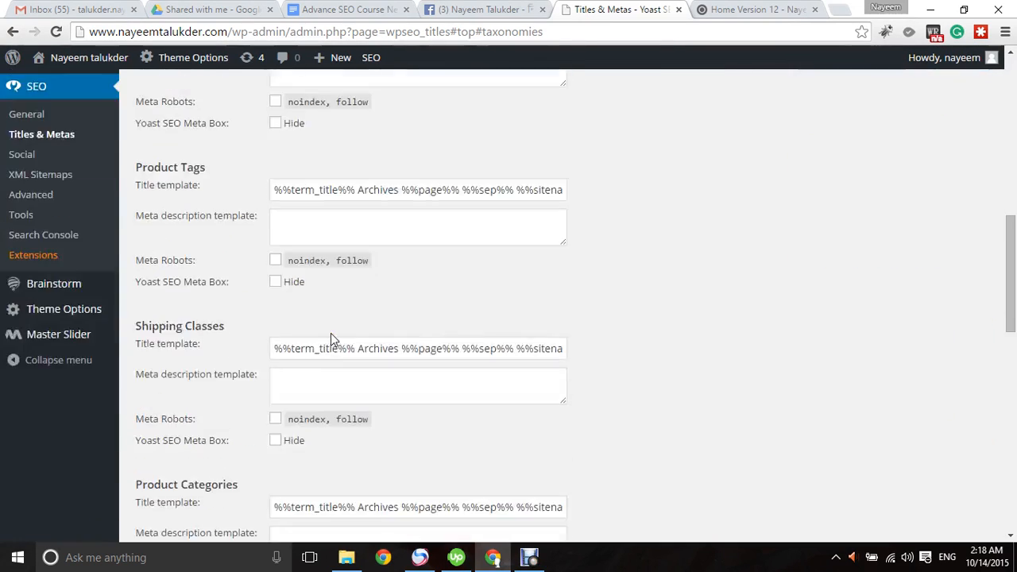
pyautogui.scroll(9, 330, 333)
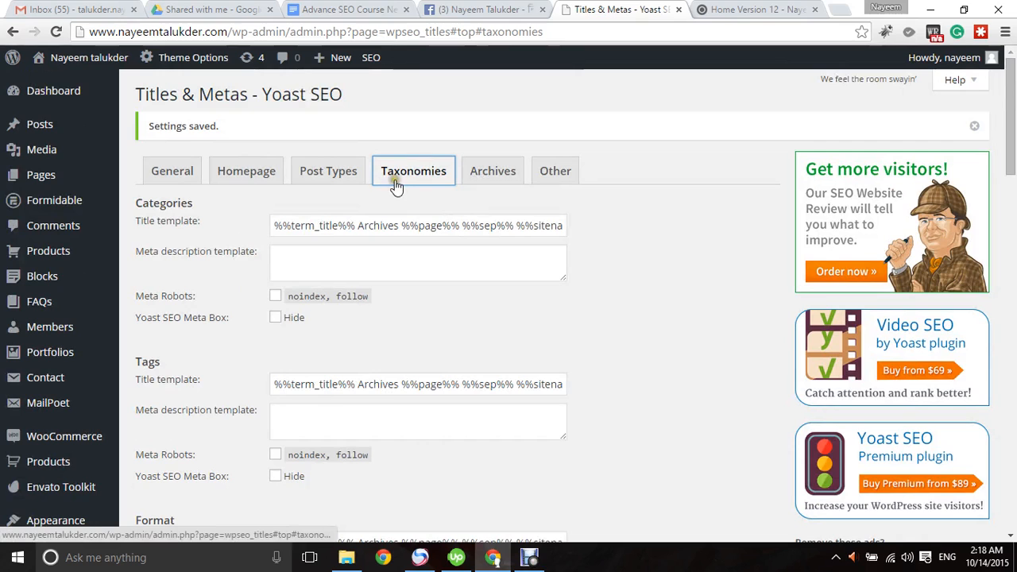
# - Shorten the Author Archives title template to %%name%%sitename%%
pyautogui.click(492, 180)
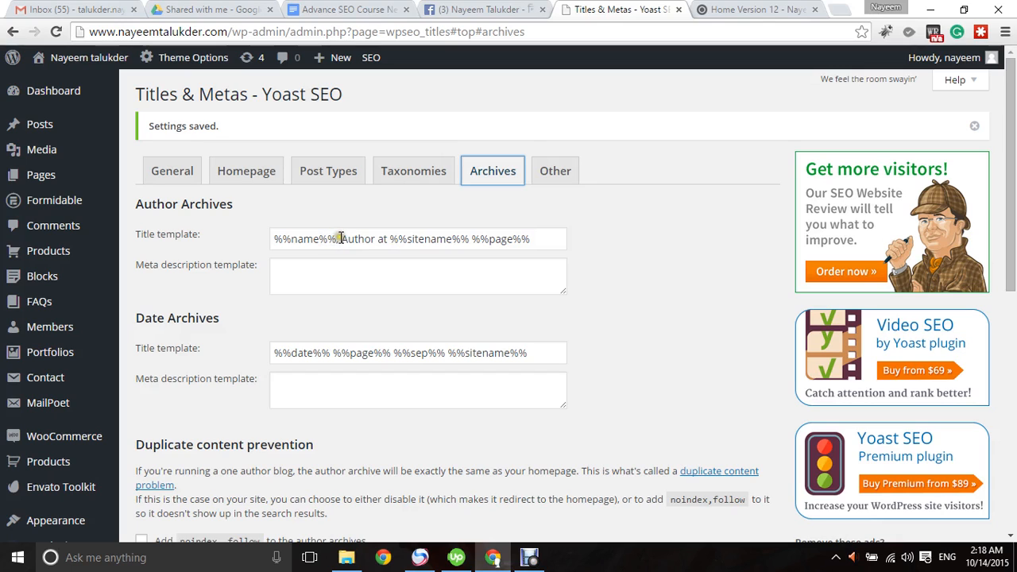
pyautogui.moveTo(340, 238); pyautogui.dragTo(472, 239)
pyautogui.click(527, 239)
pyautogui.press('BackSpace')
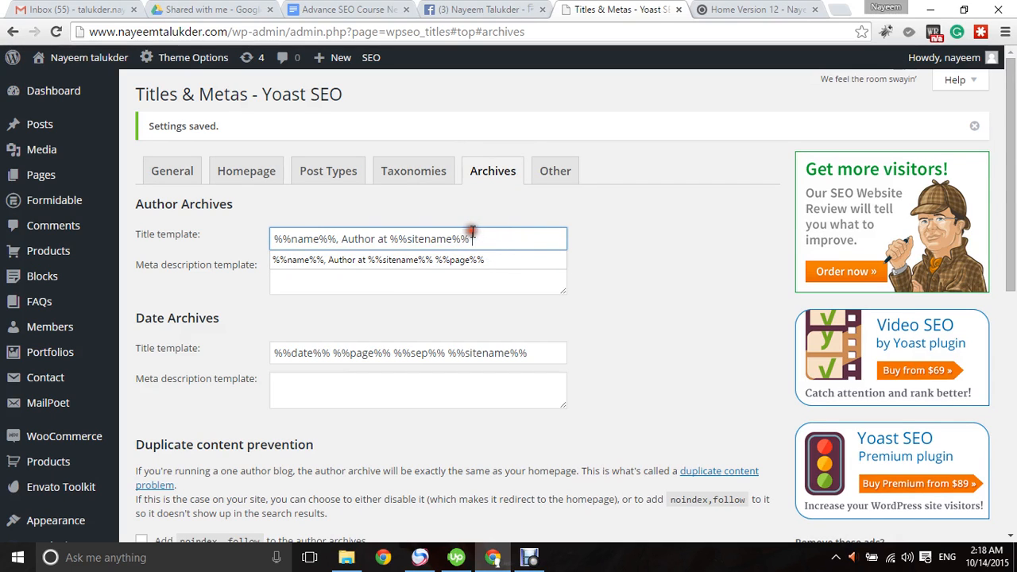
pyautogui.click(400, 240)
pyautogui.click(325, 238)
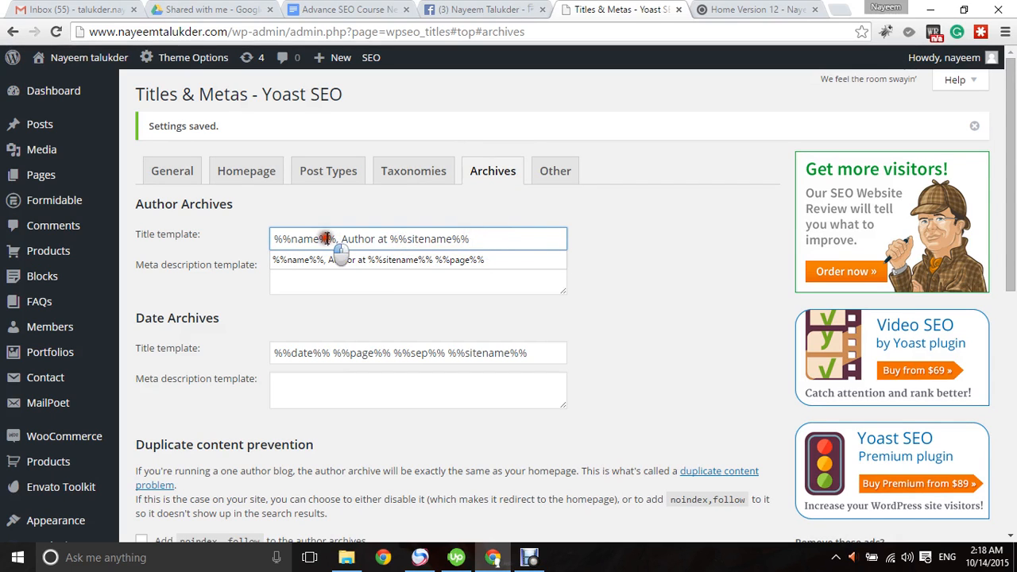
pyautogui.moveTo(334, 239); pyautogui.dragTo(402, 240)
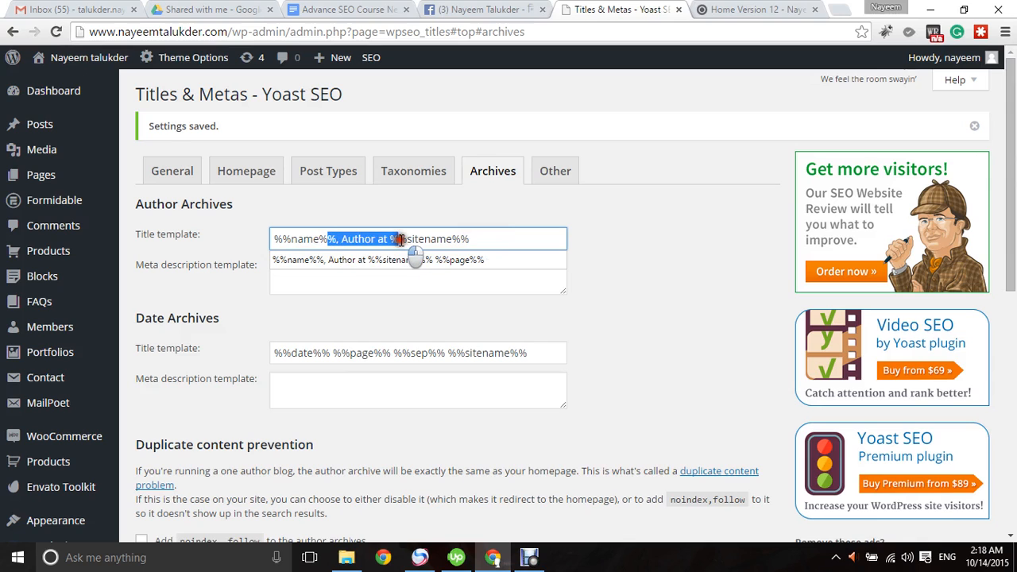
pyautogui.press('BackSpace')
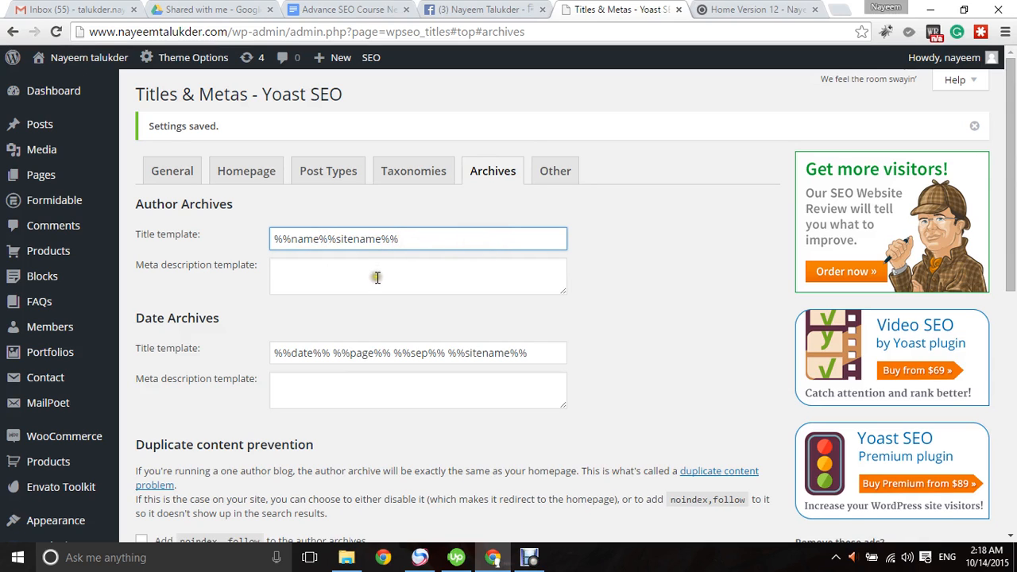
# - Shorten the Date Archives title template to %%date%%%sitename%%, removing the page and separator variables
pyautogui.scroll(-1, 374, 286)
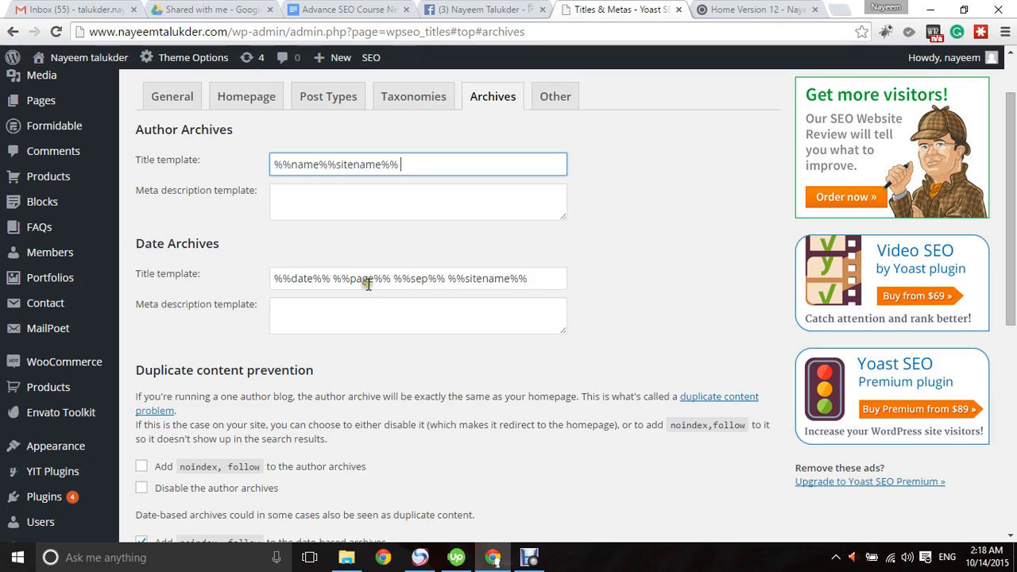
pyautogui.moveTo(338, 282); pyautogui.dragTo(459, 278)
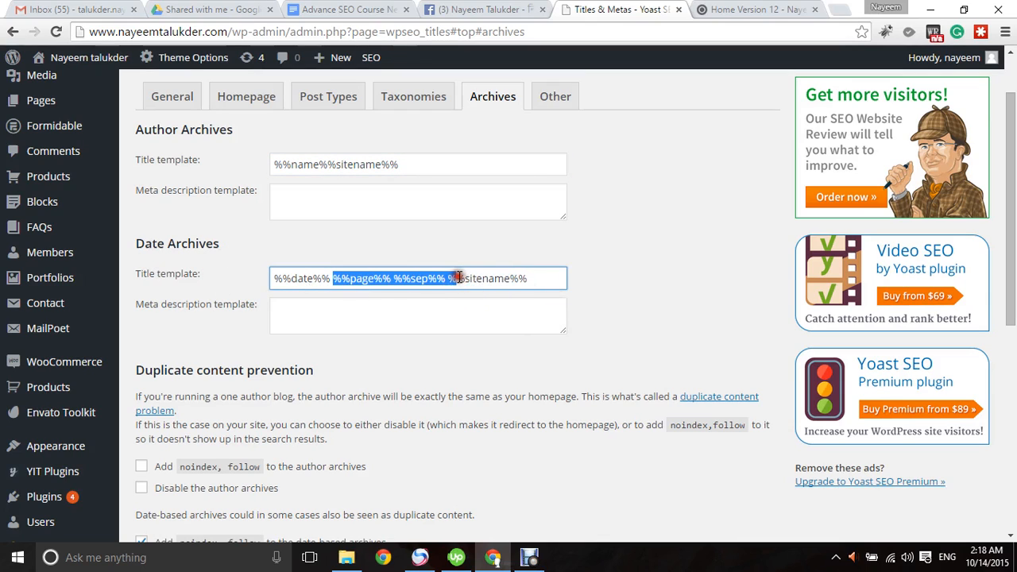
pyautogui.press('BackSpace')
pyautogui.press('BackSpace')
pyautogui.write('%')
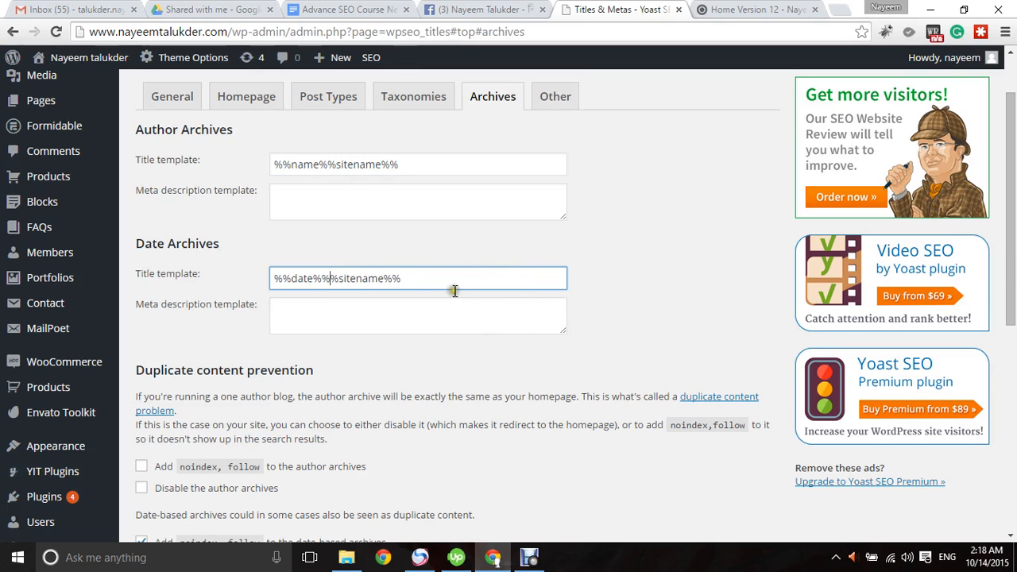
pyautogui.click(451, 316)
# - Examine the duplicate content prevention options and the Special Pages title templates, especially the one for 404 pages
pyautogui.scroll(-4, 302, 293)
pyautogui.scroll(2, 310, 291)
pyautogui.scroll(-3, 309, 291)
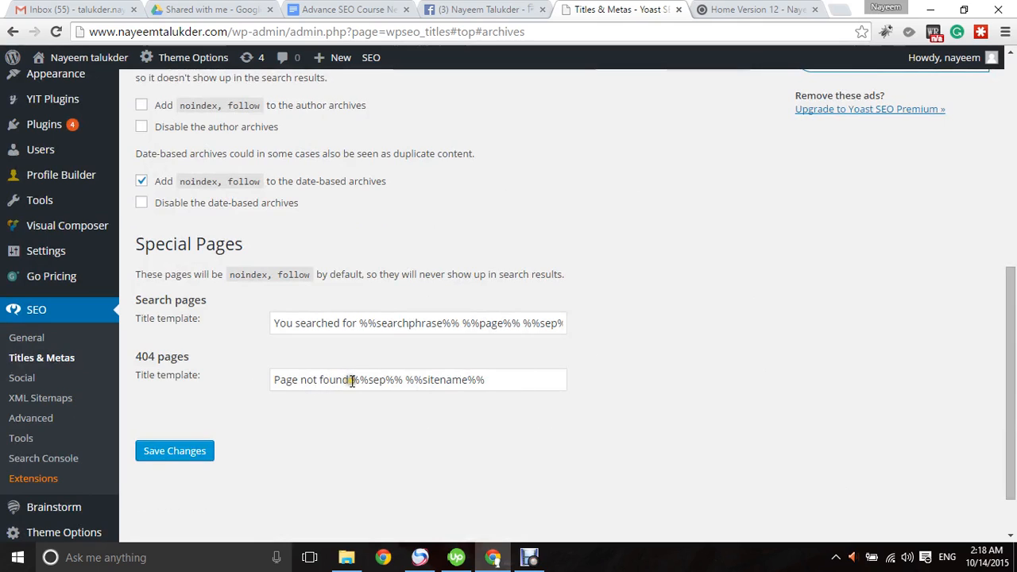
pyautogui.moveTo(351, 380); pyautogui.dragTo(288, 386)
pyautogui.click(339, 413)
pyautogui.moveTo(168, 356); pyautogui.dragTo(204, 354)
pyautogui.click(231, 394)
# - Add noindex, follow to the author archives and save the Archives settings
pyautogui.scroll(2, 263, 344)
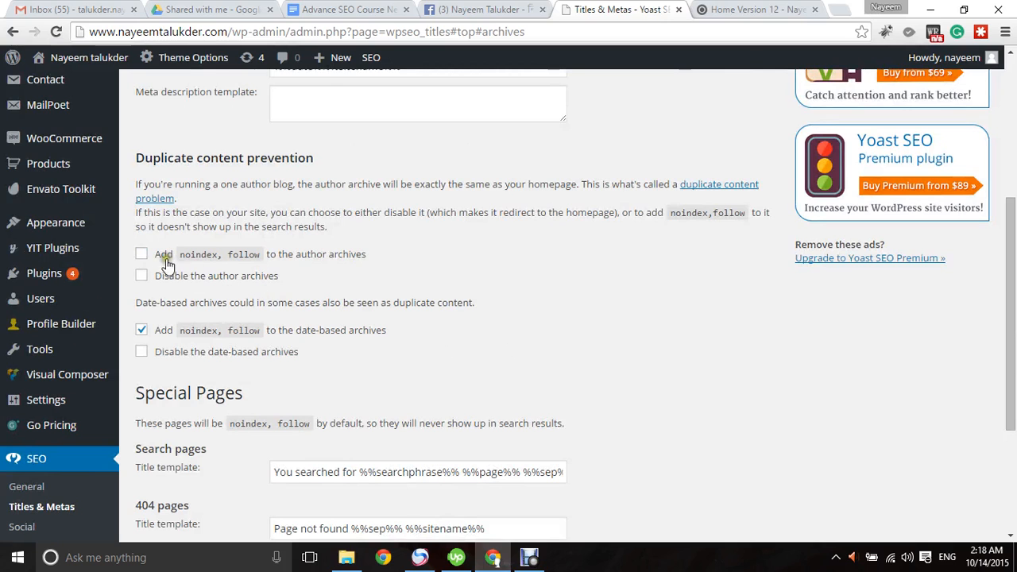
pyautogui.click(141, 254)
pyautogui.scroll(3, 318, 233)
pyautogui.scroll(1, 302, 238)
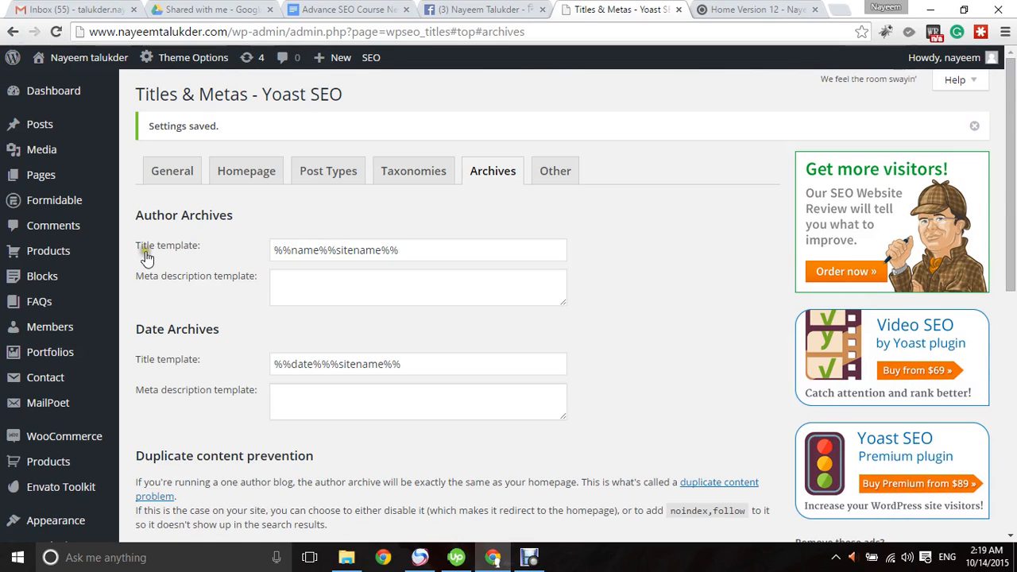
pyautogui.scroll(-2, 381, 264)
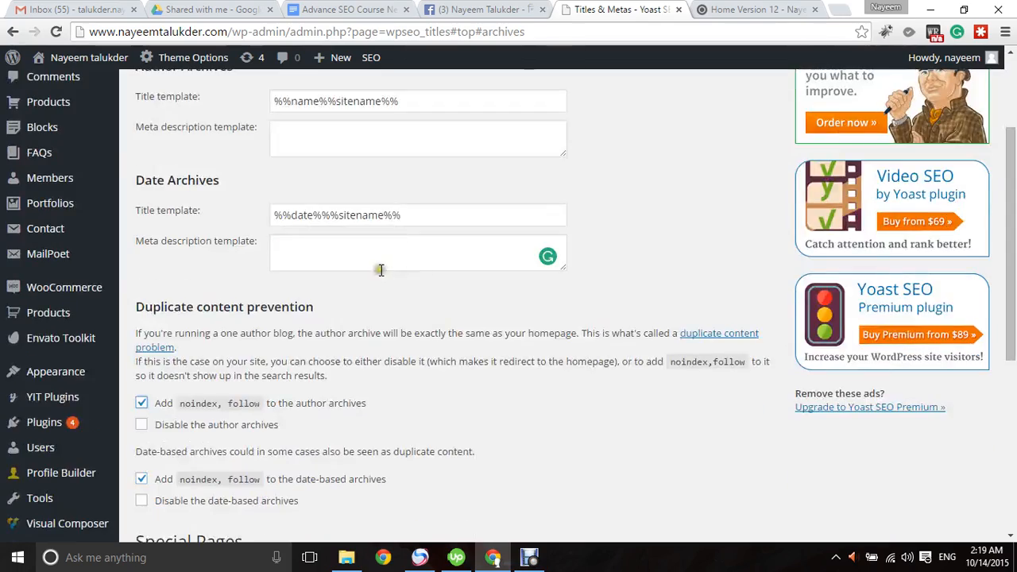
pyautogui.scroll(2, 382, 268)
pyautogui.scroll(-8, 477, 329)
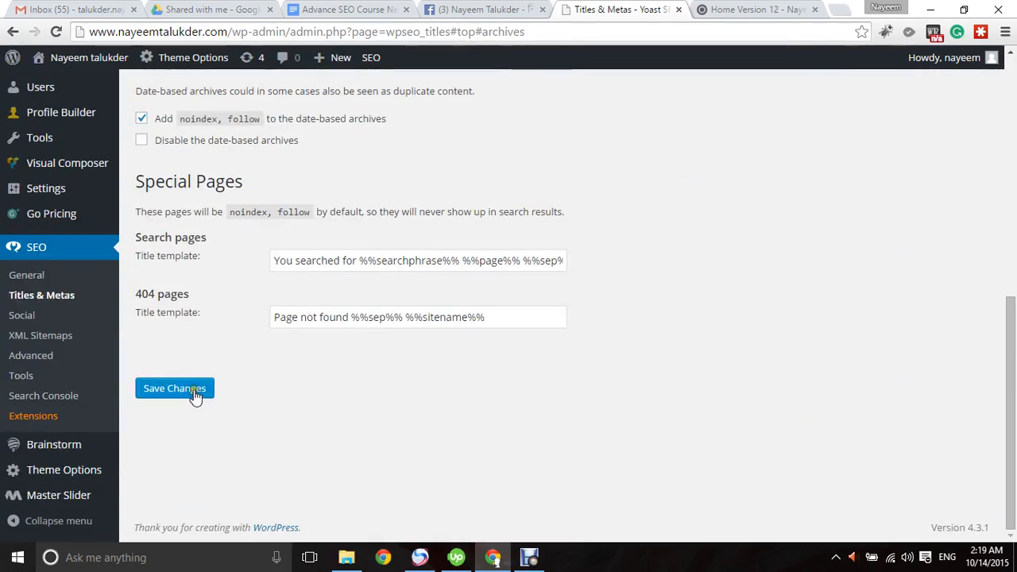
pyautogui.click(196, 393)
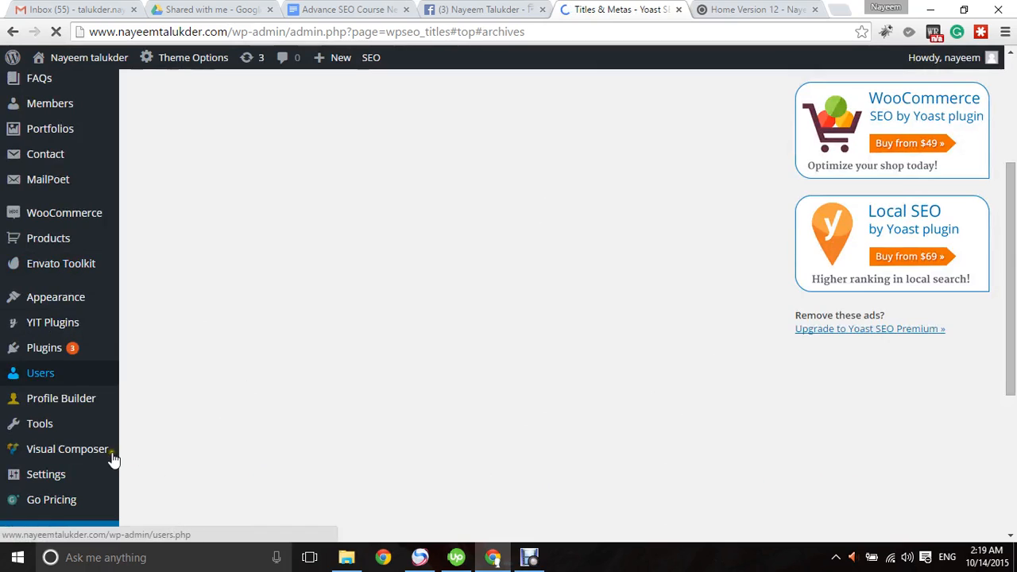
# - Open the XML Sitemaps settings, view the site's generated XML sitemap and examine its sitemap_index.xml address
pyautogui.scroll(-4, 84, 458)
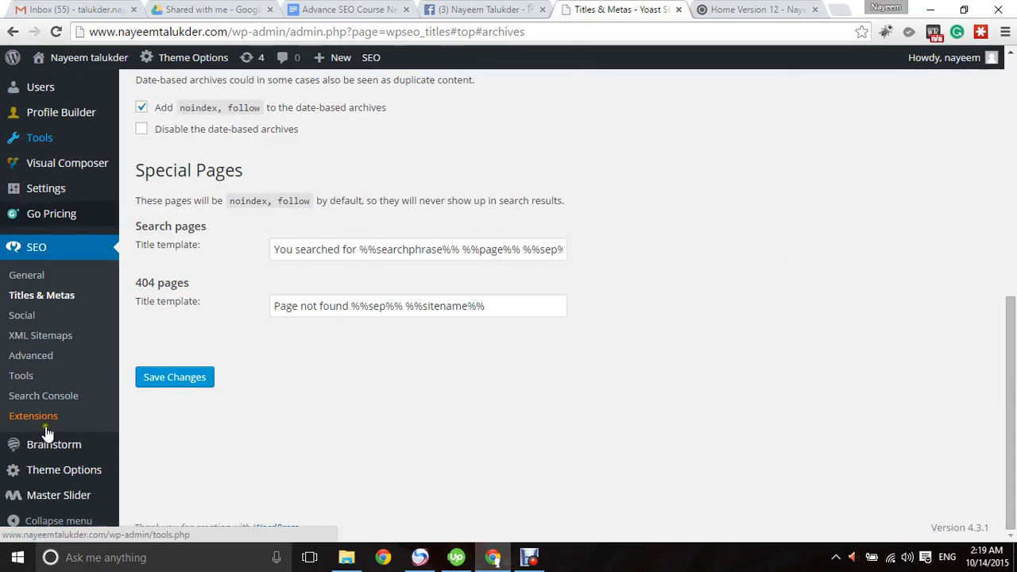
pyautogui.click(24, 337)
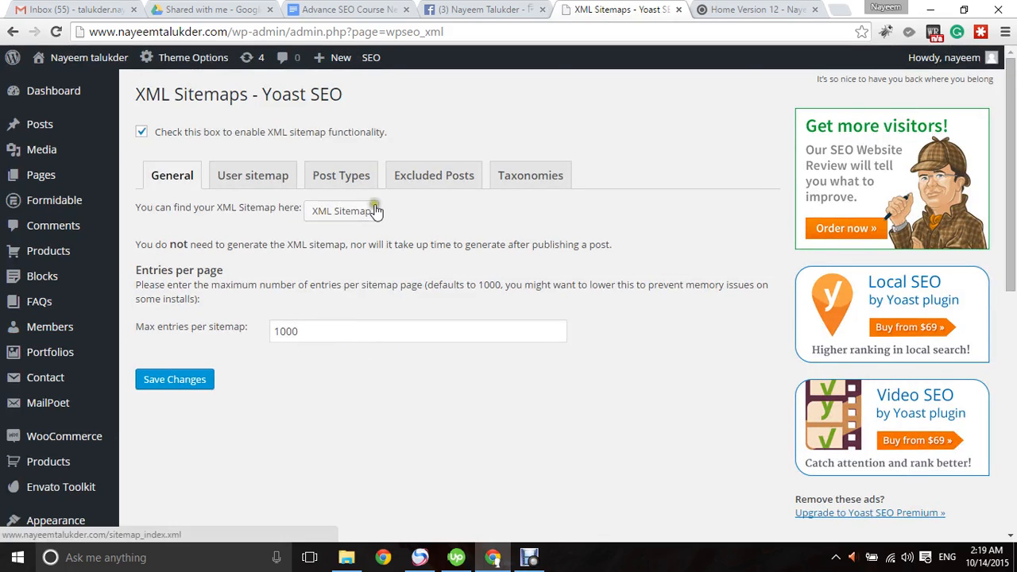
pyautogui.moveTo(185, 208); pyautogui.dragTo(284, 205)
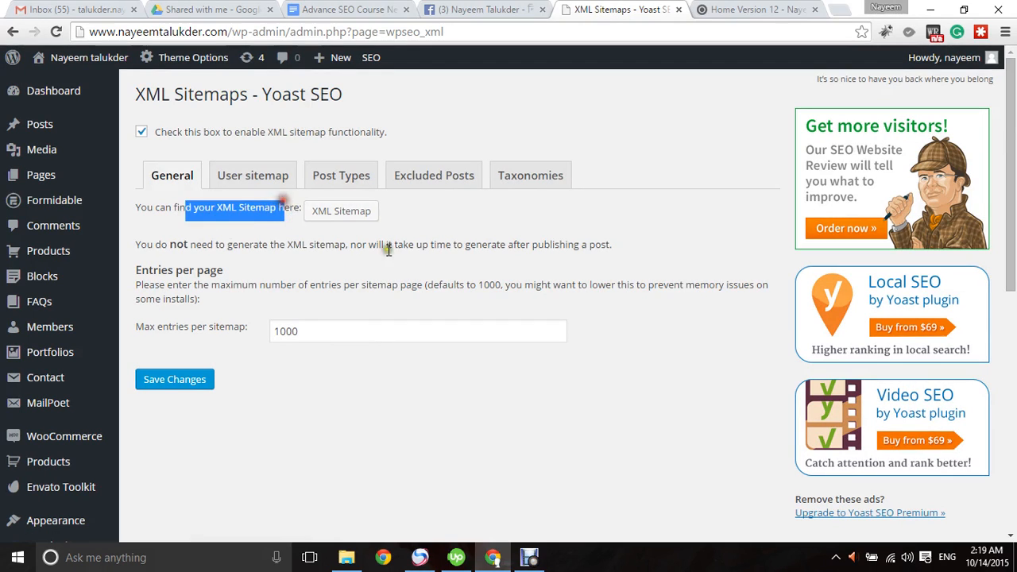
pyautogui.click(388, 249)
pyautogui.click(334, 210)
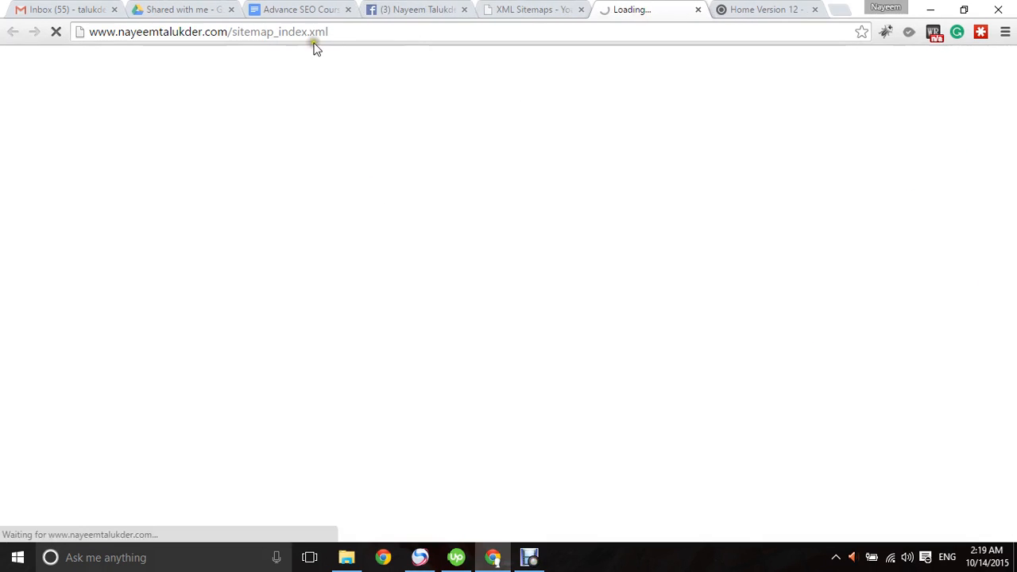
pyautogui.moveTo(236, 36); pyautogui.dragTo(376, 39)
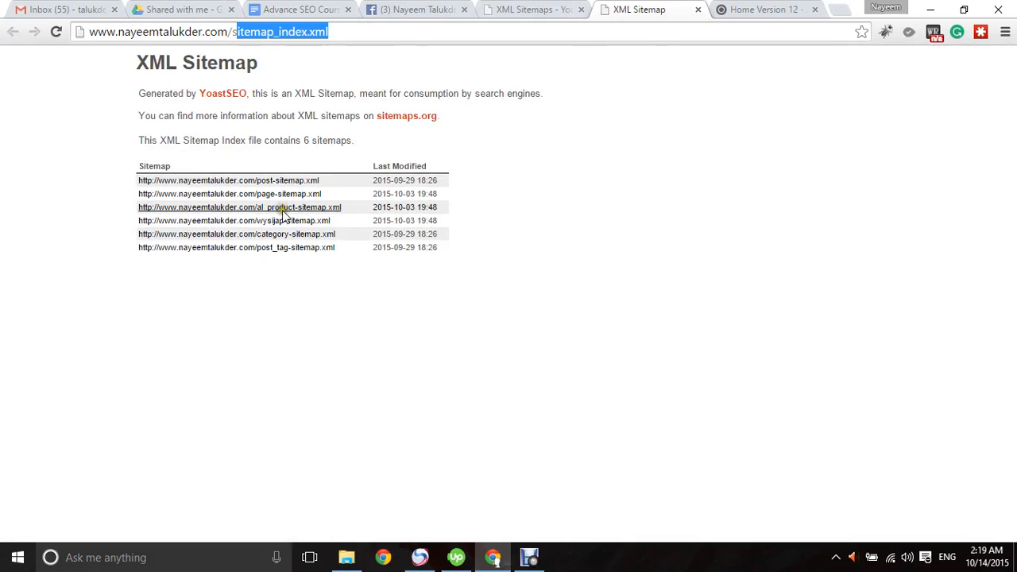
# - Open post-sitemap.xml from the sitemap index and examine the URLs it contains
pyautogui.click(238, 181)
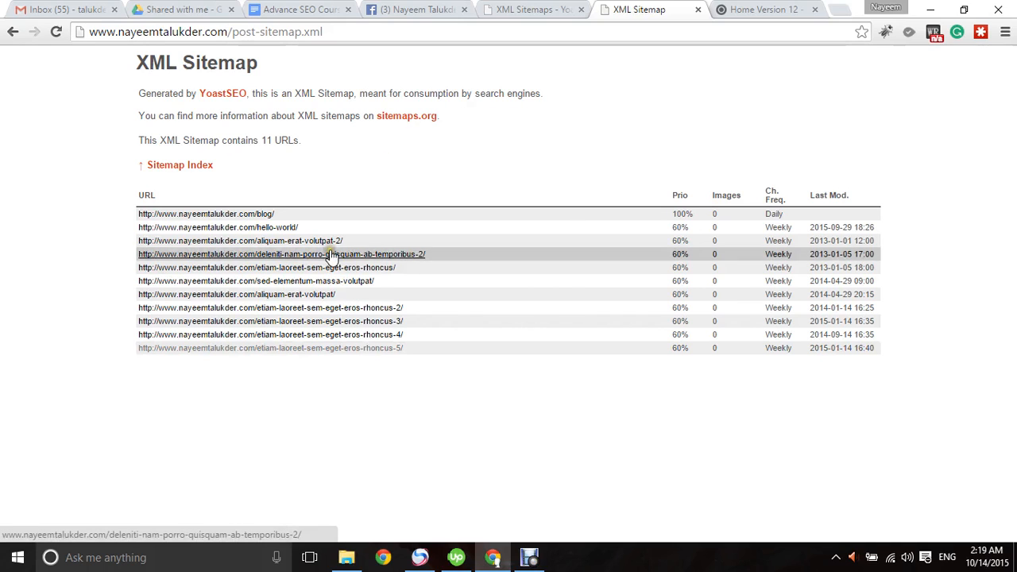
pyautogui.moveTo(253, 140); pyautogui.dragTo(328, 147)
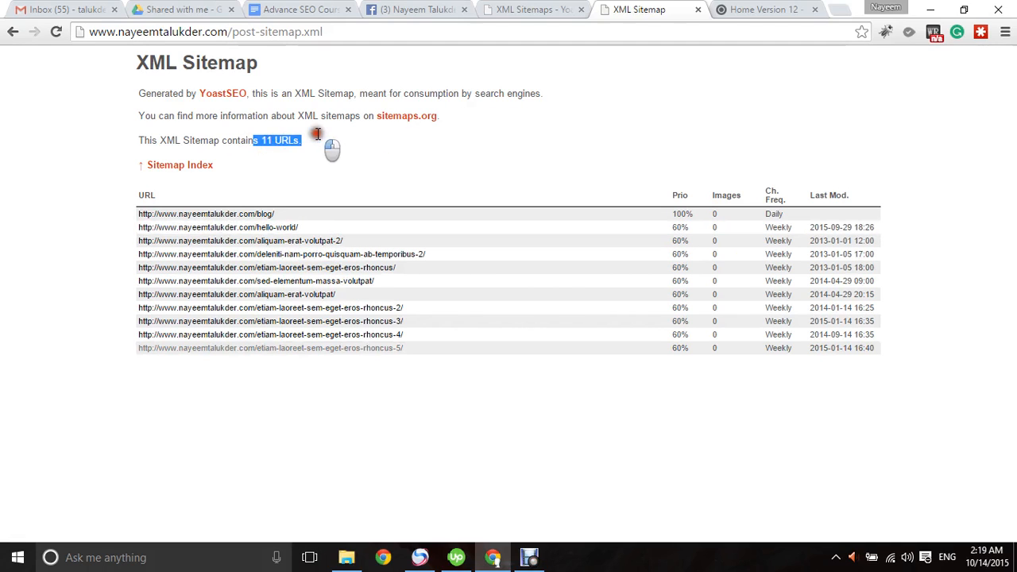
pyautogui.click(340, 154)
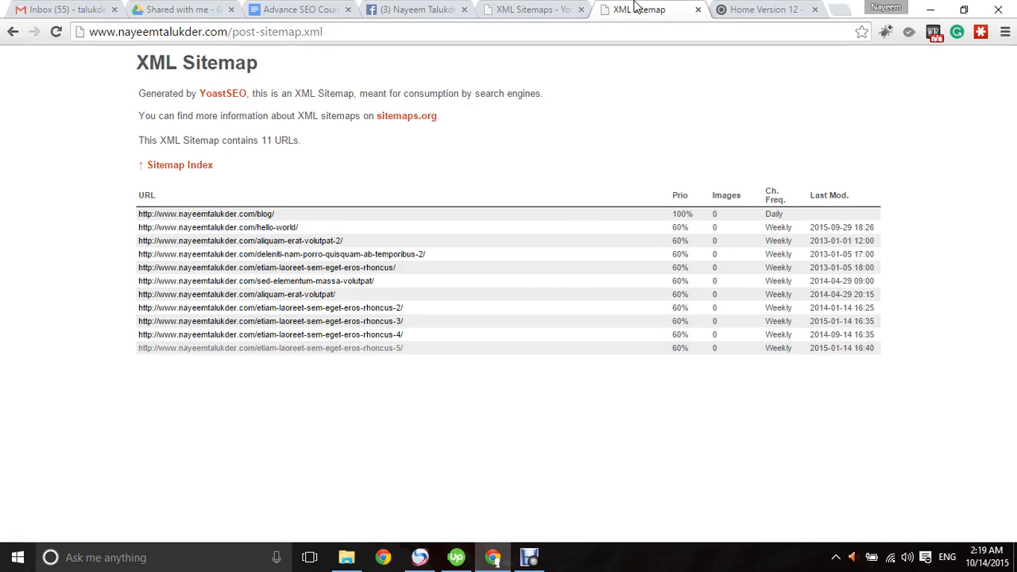
# - Return to the XML Sitemaps settings and examine the maximum entries per sitemap
pyautogui.click(540, 10)
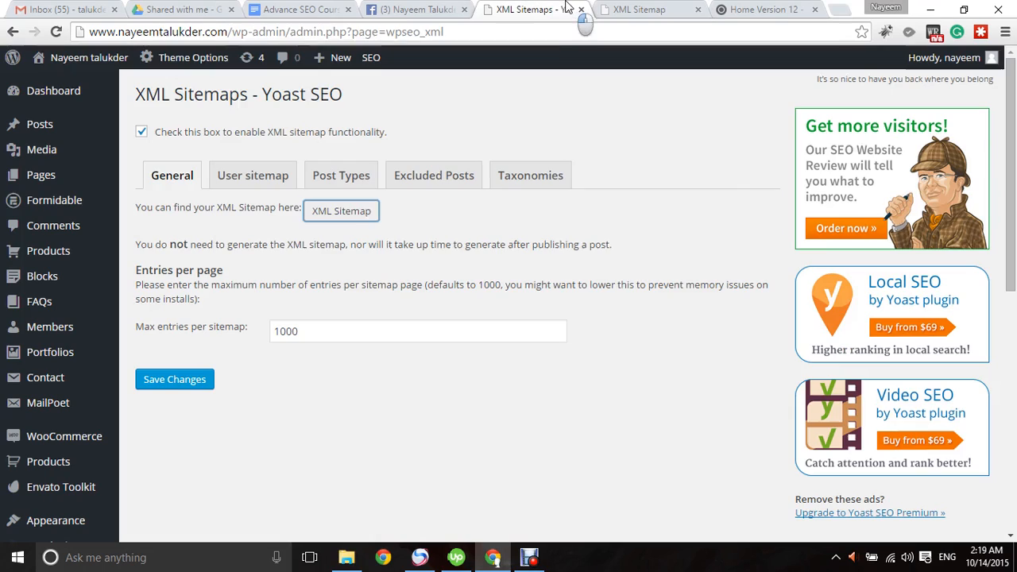
pyautogui.doubleClick(403, 337)
pyautogui.click(418, 420)
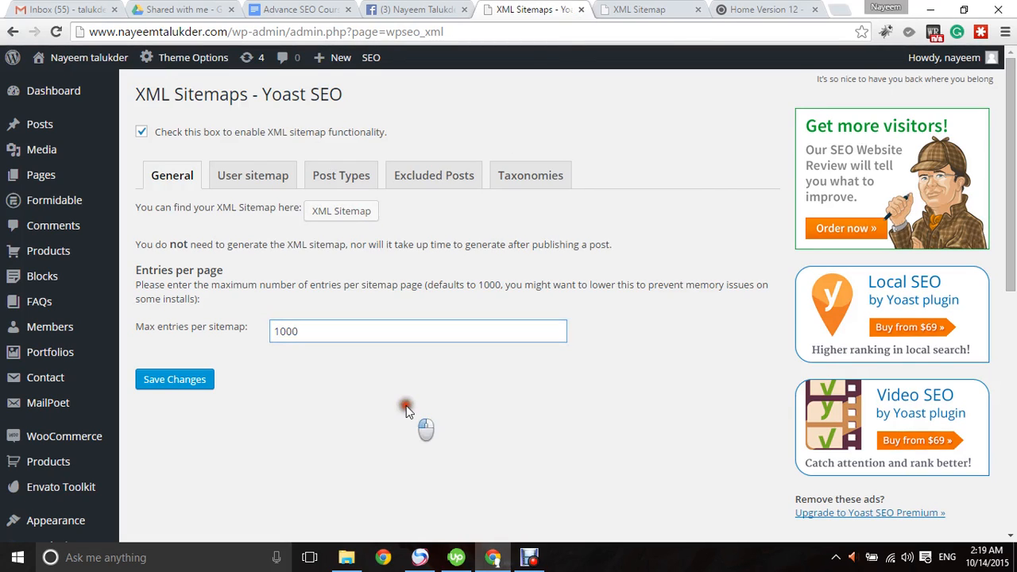
# - Examine the user exclusion options in the User sitemap settings, keeping the author/user sitemap disabled
pyautogui.click(261, 176)
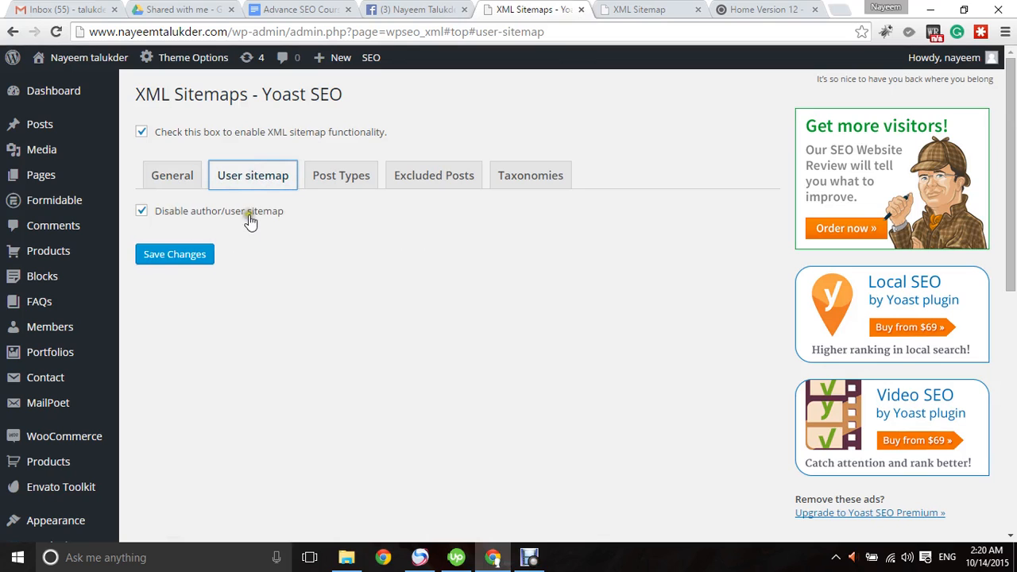
pyautogui.click(170, 211)
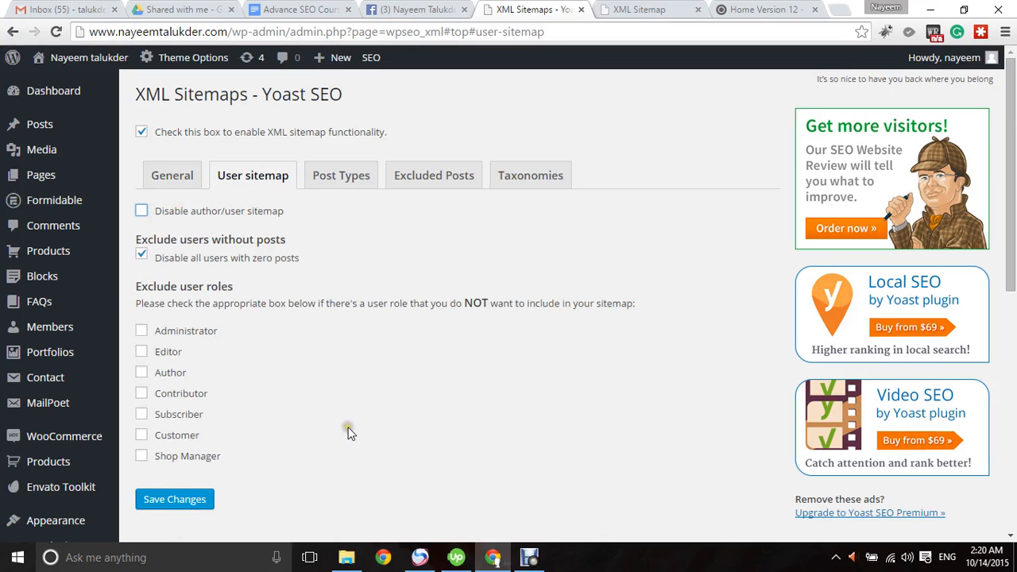
pyautogui.click(205, 210)
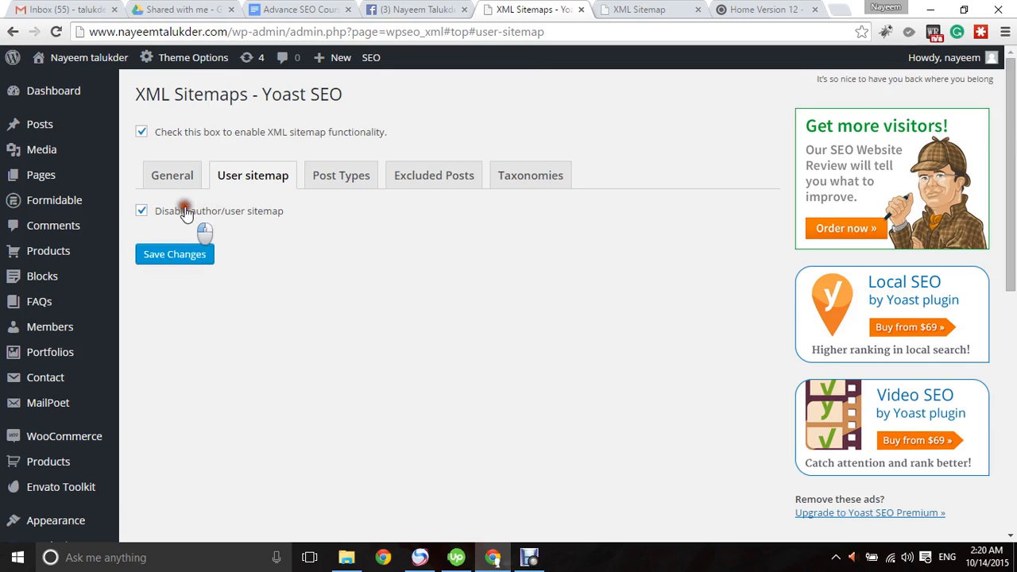
pyautogui.click(182, 213)
pyautogui.click(181, 214)
# - Exclude the Posts (post) post type from the XML sitemap
pyautogui.click(338, 181)
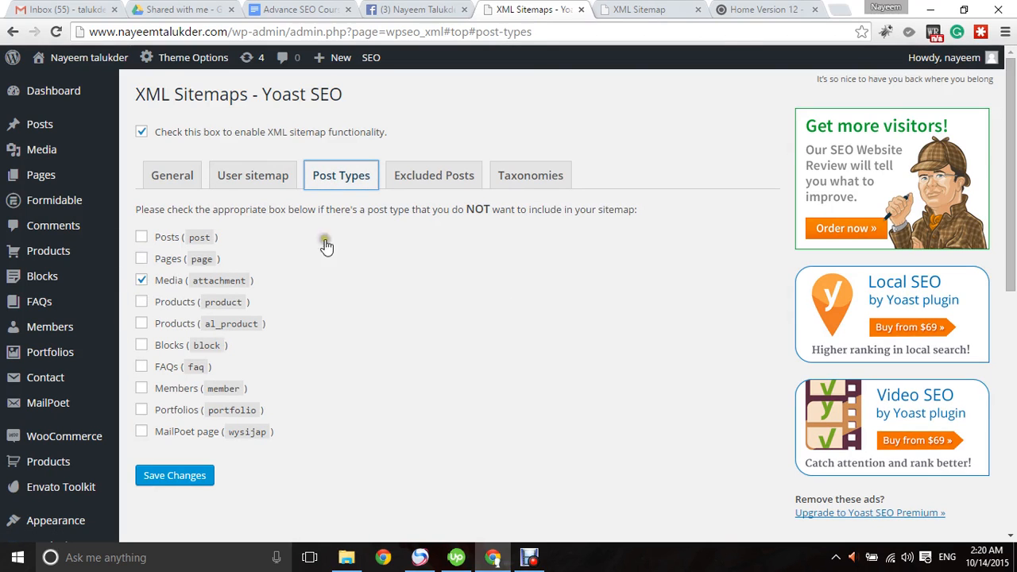
pyautogui.click(141, 237)
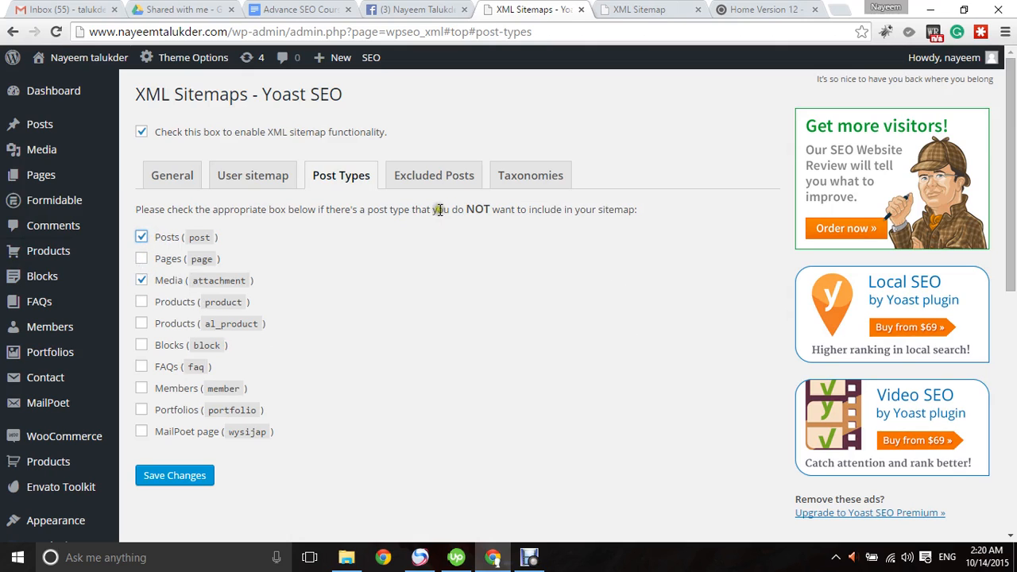
# - Examine the Excluded Posts settings, including the comma-separated format for the IDs of posts to exclude
pyautogui.click(430, 179)
pyautogui.click(138, 250)
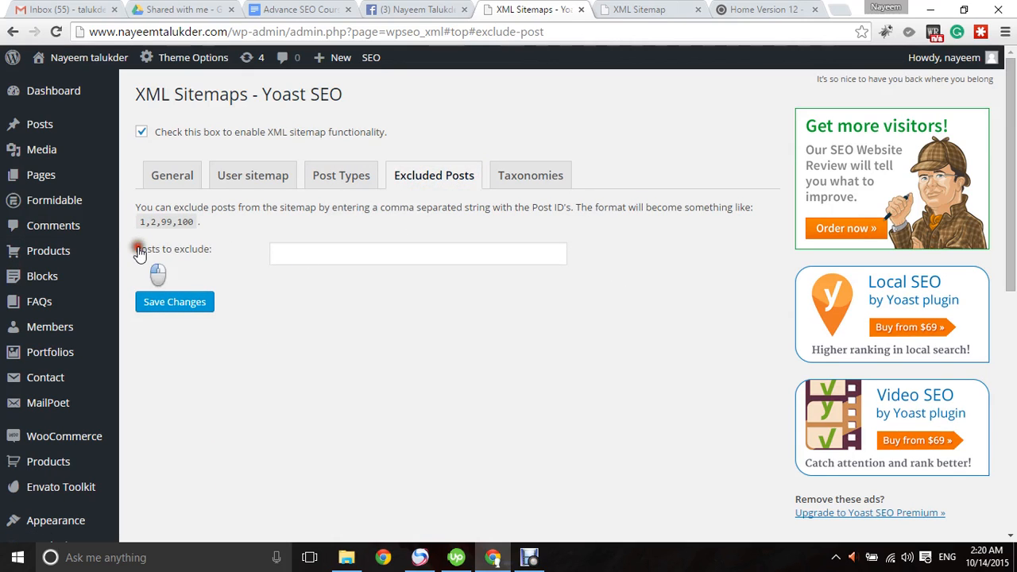
pyautogui.moveTo(139, 253); pyautogui.dragTo(223, 251)
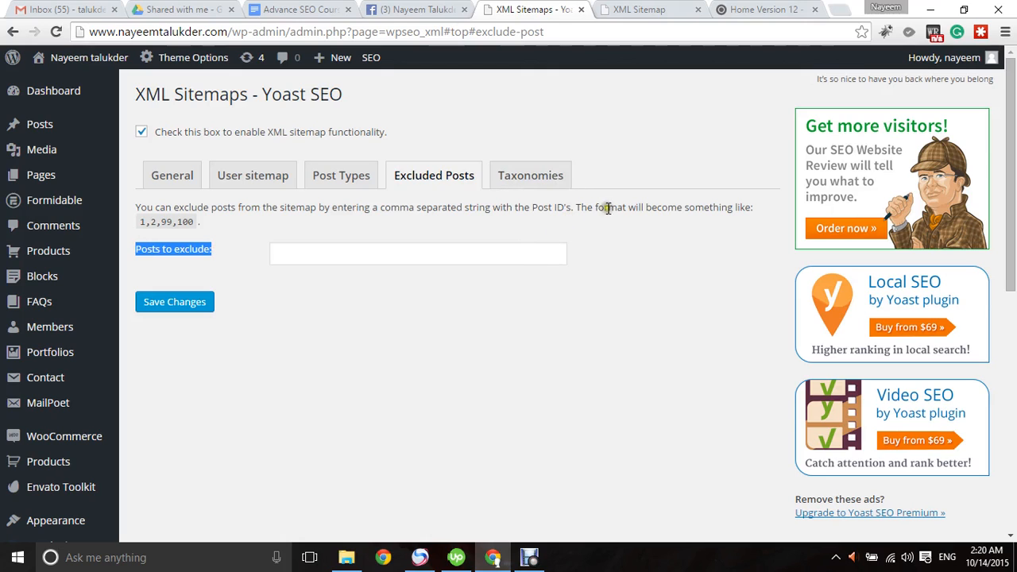
pyautogui.tripleClick(182, 224)
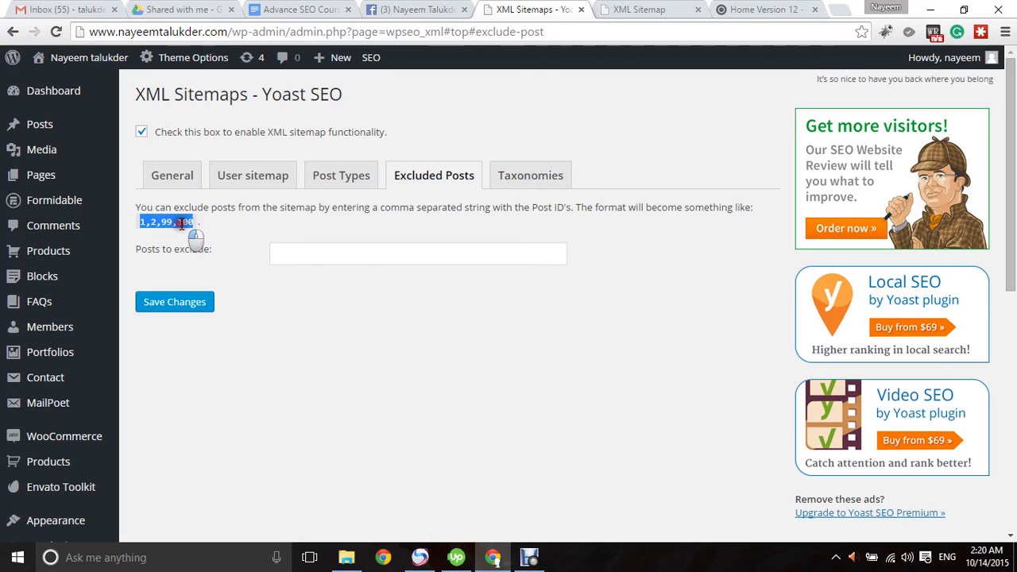
pyautogui.click(351, 324)
pyautogui.moveTo(127, 225); pyautogui.dragTo(182, 222)
pyautogui.click(233, 215)
pyautogui.moveTo(295, 210); pyautogui.dragTo(386, 210)
pyautogui.click(397, 210)
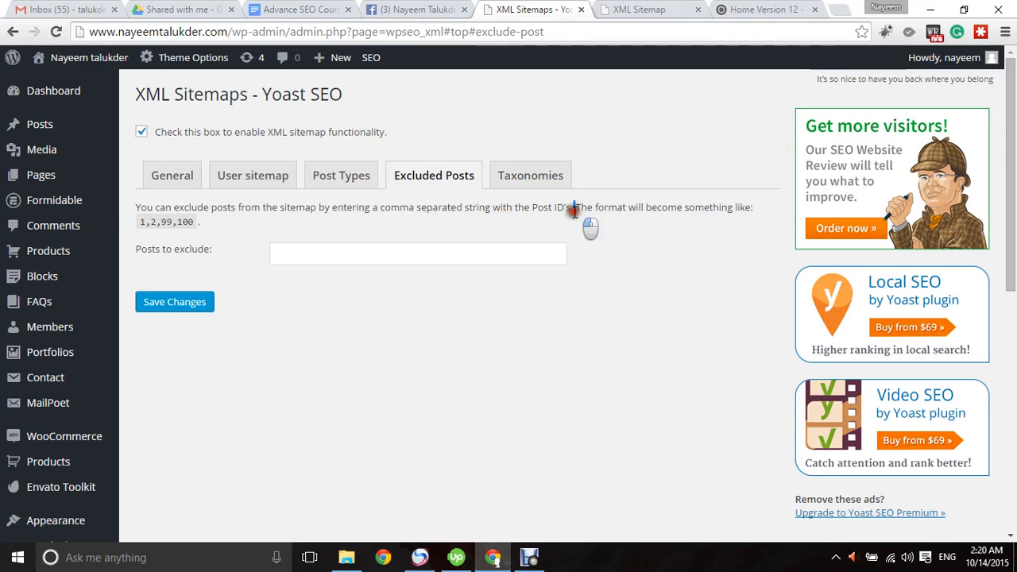
pyautogui.moveTo(577, 209); pyautogui.dragTo(497, 210)
pyautogui.moveTo(140, 223); pyautogui.dragTo(222, 230)
pyautogui.click(223, 230)
pyautogui.click(164, 221)
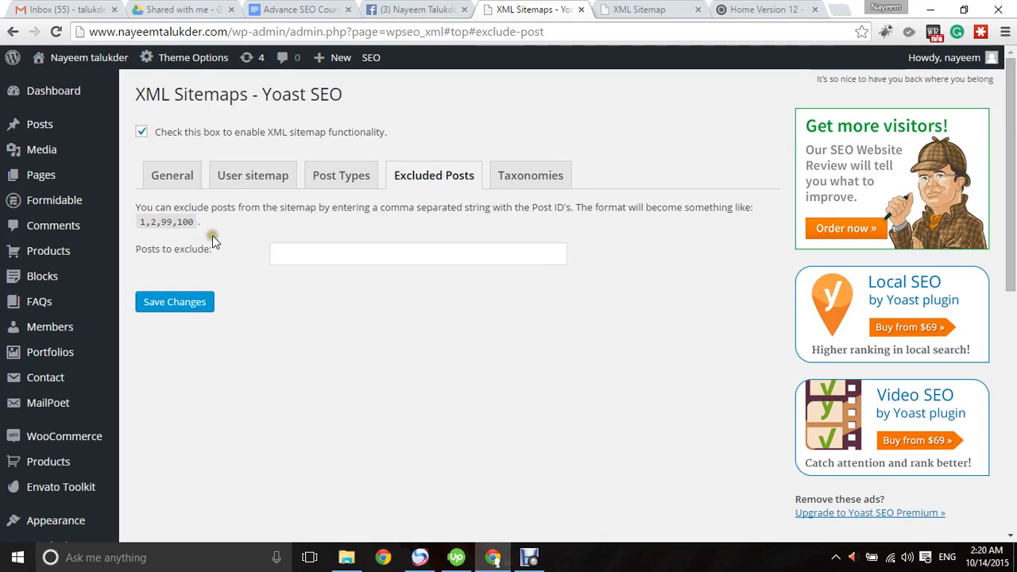
# - Open the sitemap's Taxonomies settings and read the instruction on which taxonomies to leave out
pyautogui.click(530, 176)
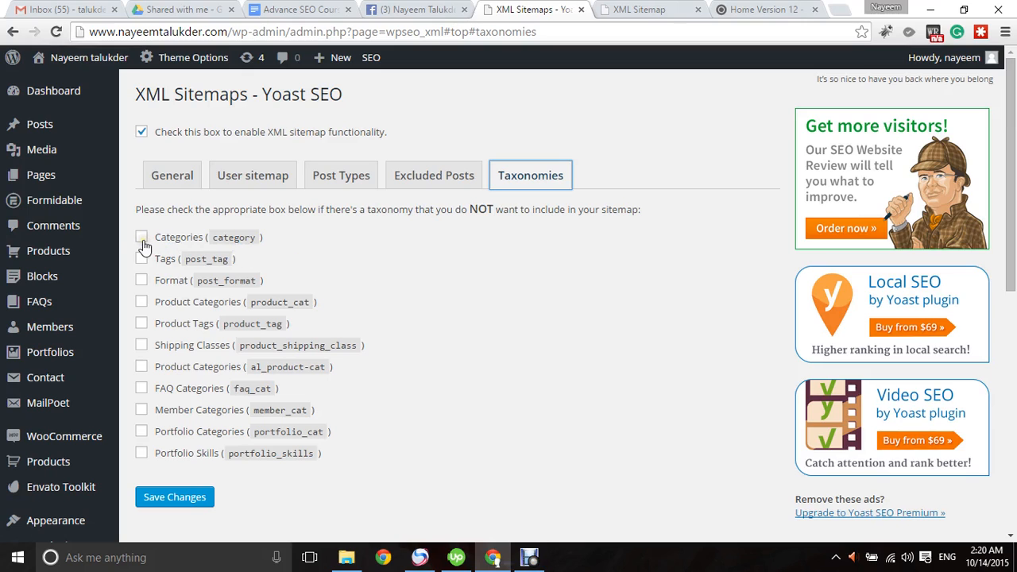
pyautogui.moveTo(472, 207); pyautogui.dragTo(659, 208)
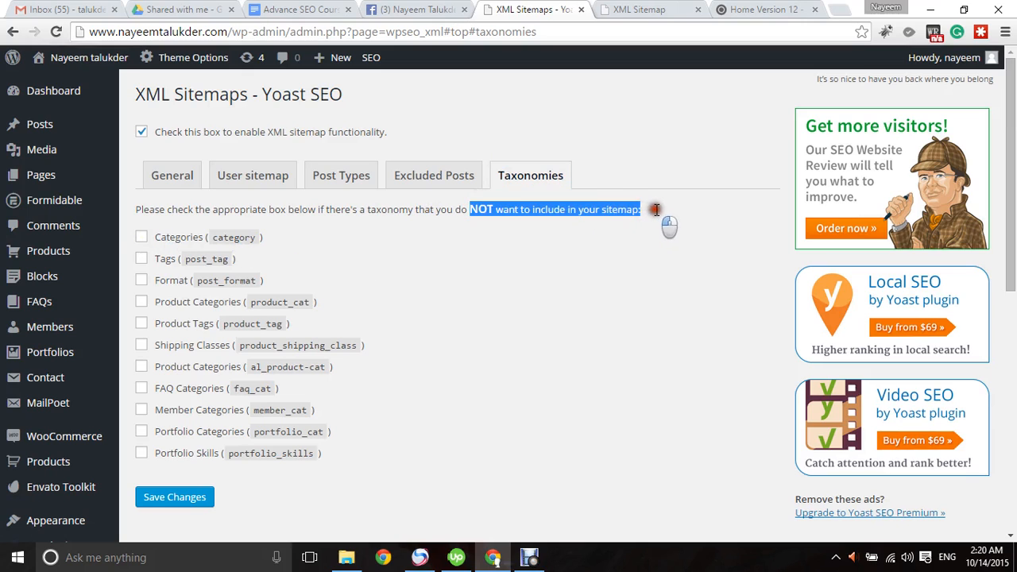
pyautogui.click(600, 251)
pyautogui.moveTo(170, 216); pyautogui.dragTo(376, 208)
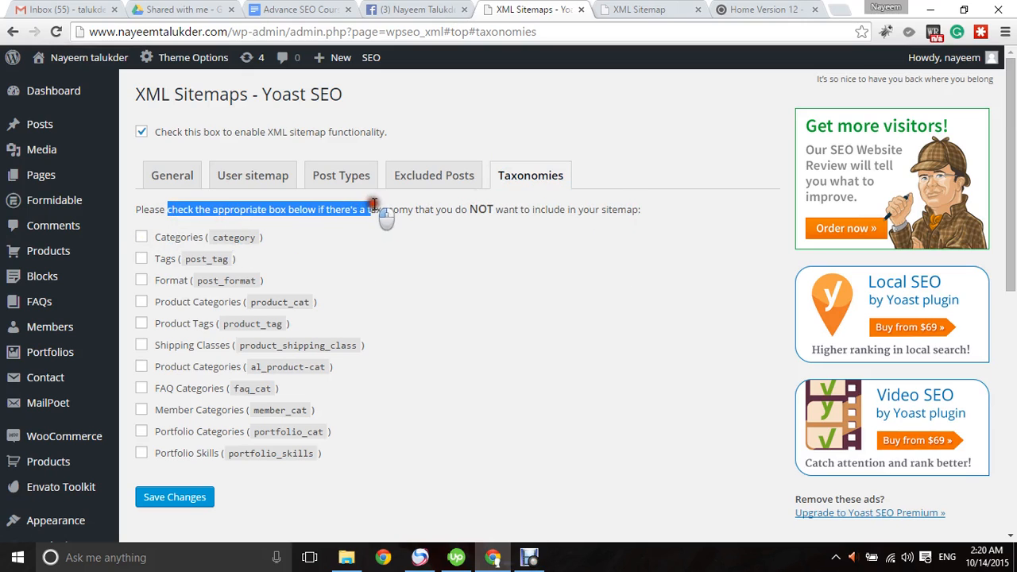
pyautogui.tripleClick(422, 210)
pyautogui.click(510, 247)
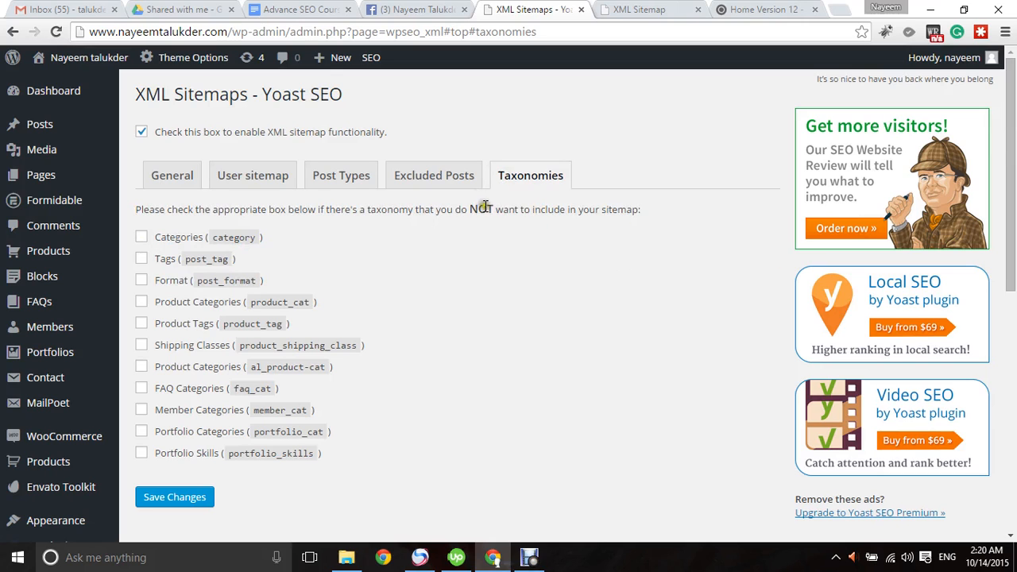
pyautogui.moveTo(454, 209); pyautogui.dragTo(640, 208)
pyautogui.click(657, 209)
# - Exclude the Format, Shipping Classes, FAQ Categories and Member Categories taxonomies from the sitemap and save the changes
pyautogui.click(140, 390)
pyautogui.click(142, 284)
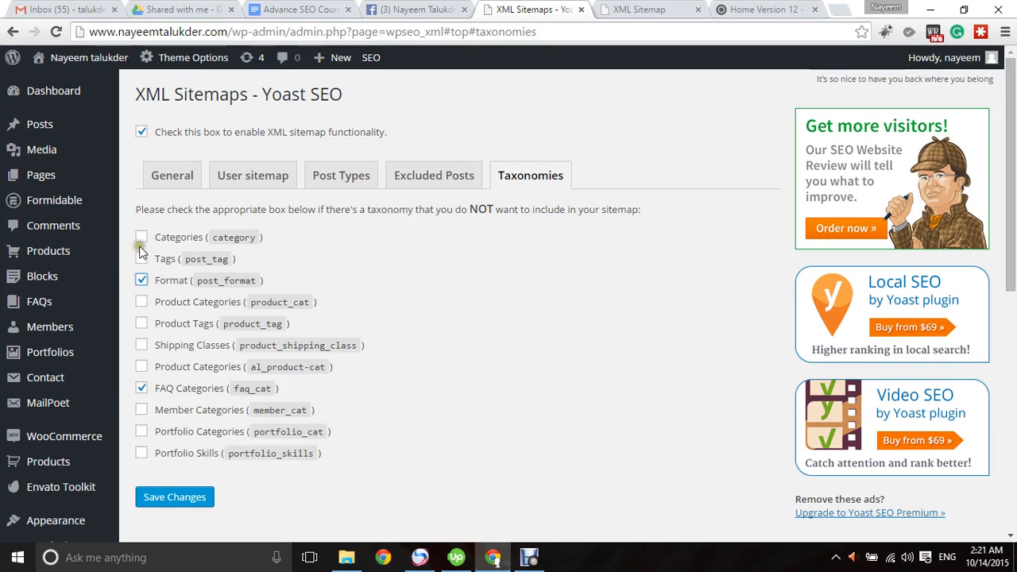
pyautogui.click(141, 344)
pyautogui.click(141, 410)
pyautogui.scroll(-2, 483, 344)
pyautogui.click(194, 350)
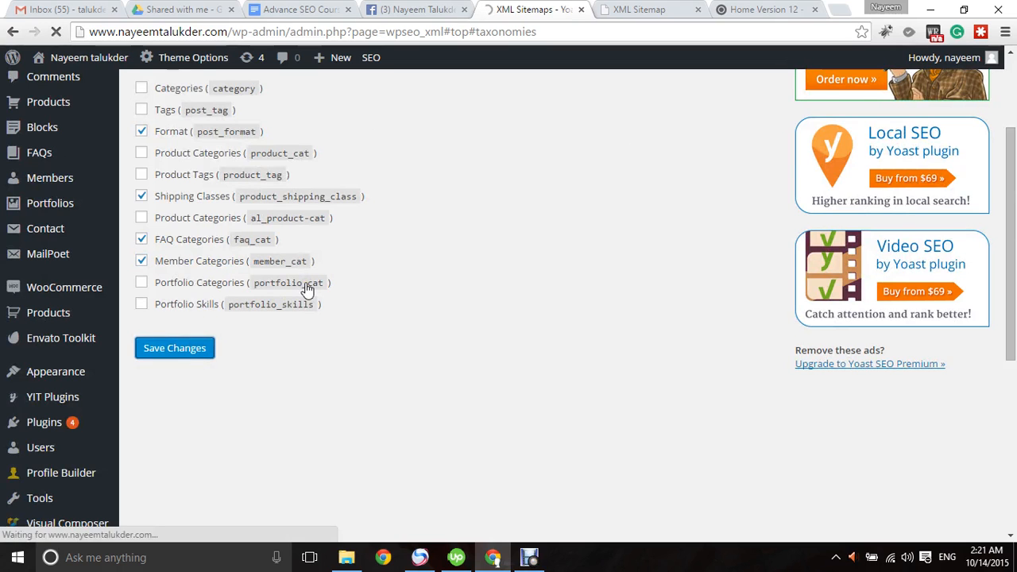
# - Review the saved taxonomy exclusions and the remaining SEO pages listed in the admin navigation
pyautogui.scroll(2, 307, 290)
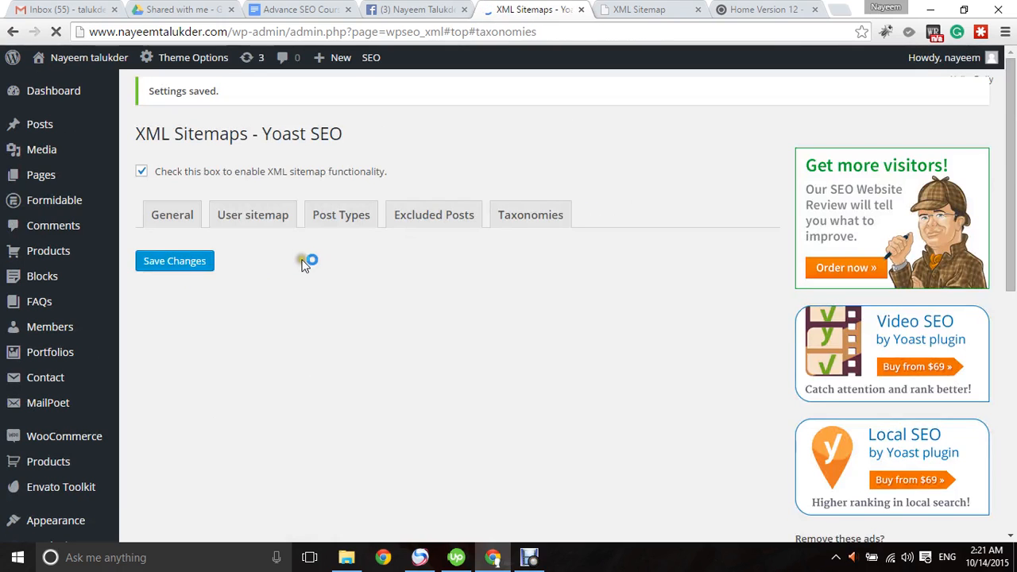
pyautogui.scroll(-5, 411, 286)
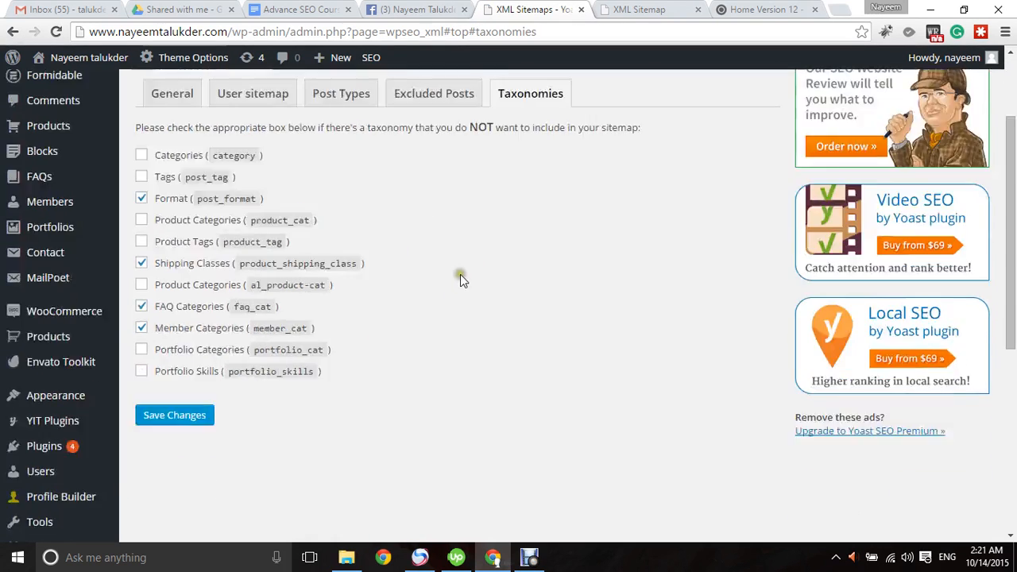
pyautogui.scroll(1, 32, 438)
pyautogui.scroll(-1, 32, 465)
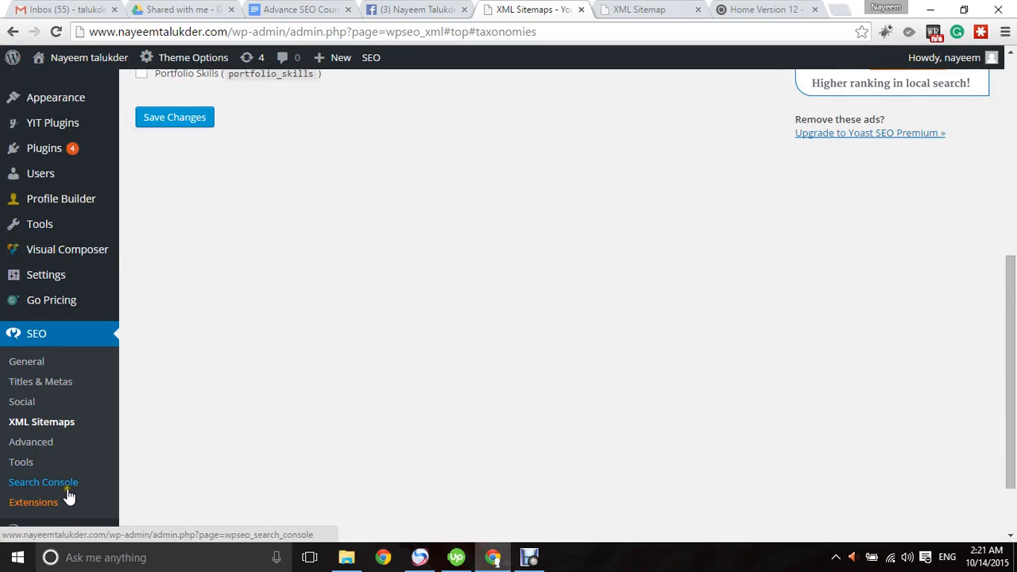
pyautogui.scroll(-1, 68, 489)
pyautogui.scroll(5, 36, 354)
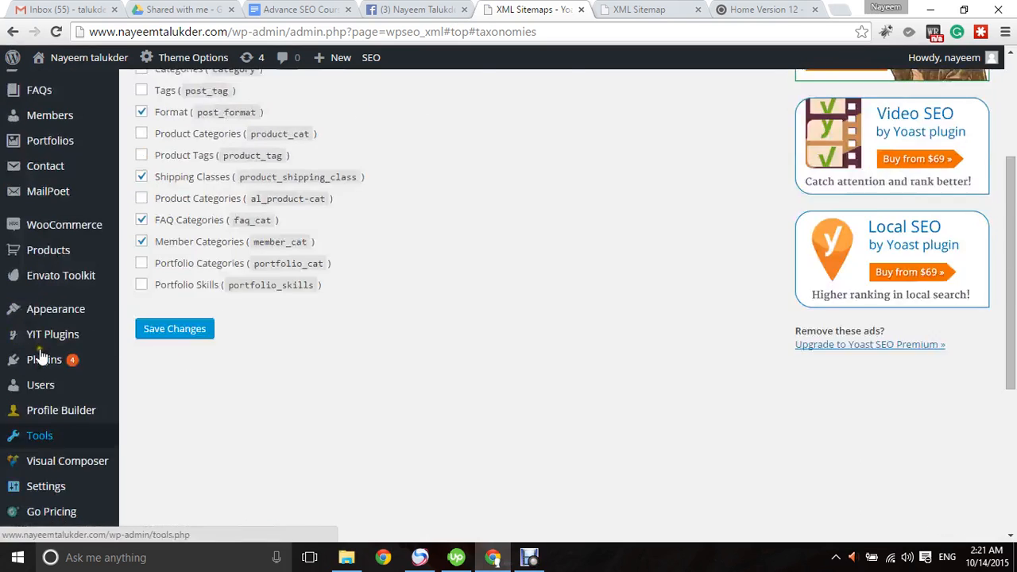
pyautogui.scroll(2, 595, 265)
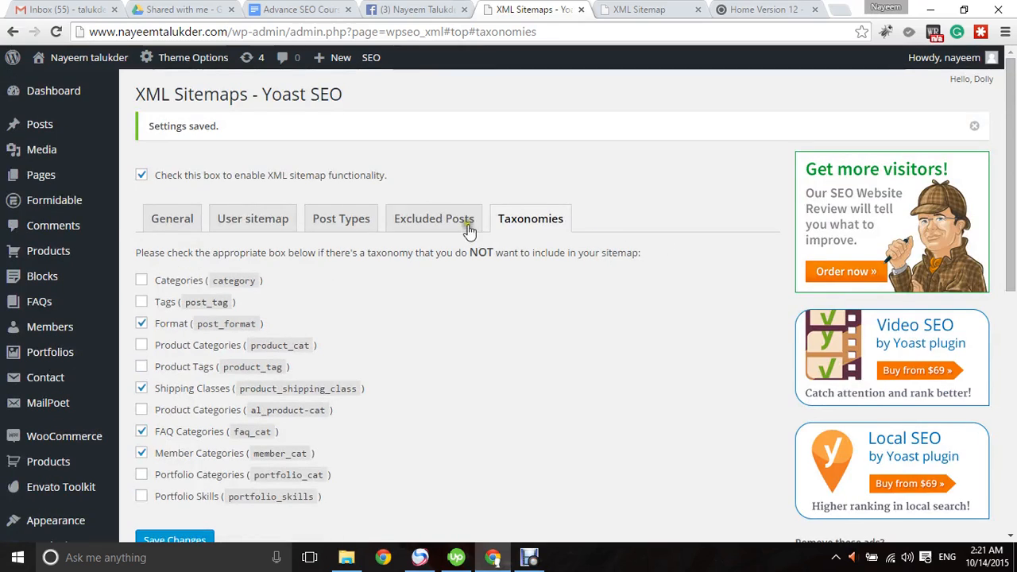
pyautogui.scroll(-4, 118, 336)
pyautogui.scroll(4, 71, 365)
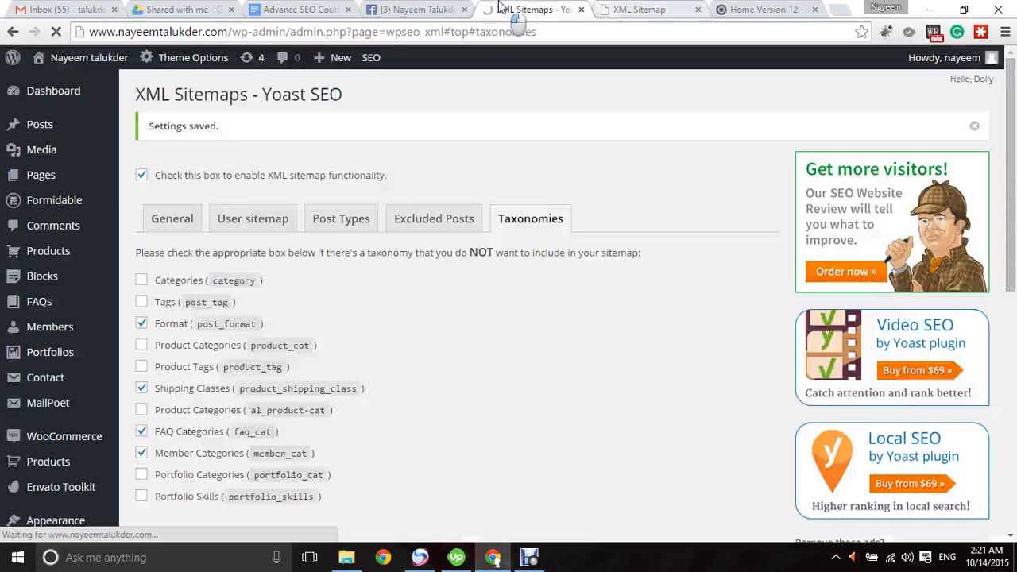
# - Open the list of all posts and close the XML Sitemap and Home Version 12 pages
pyautogui.click(682, 8)
pyautogui.click(695, 11)
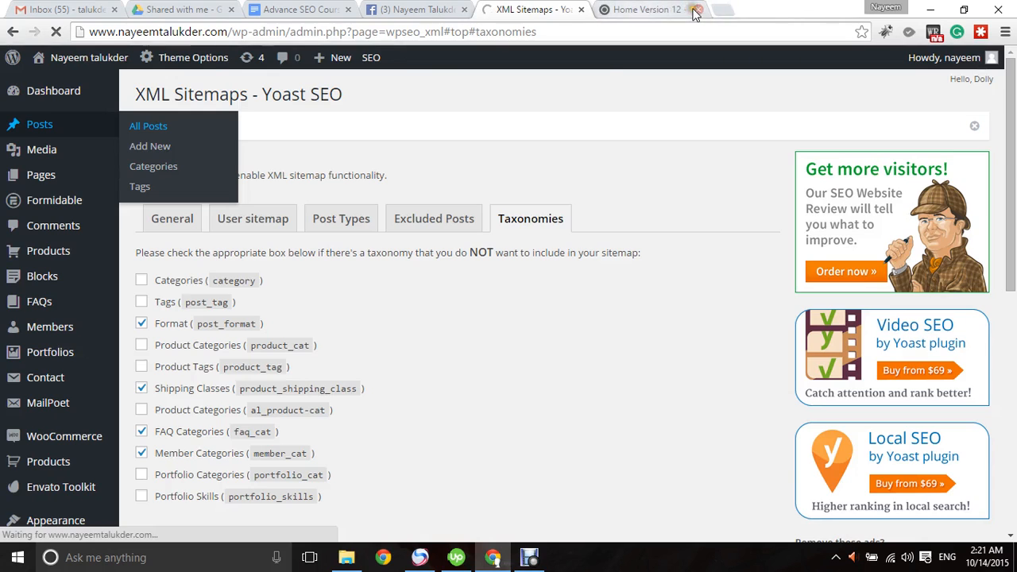
pyautogui.click(670, 11)
pyautogui.click(698, 9)
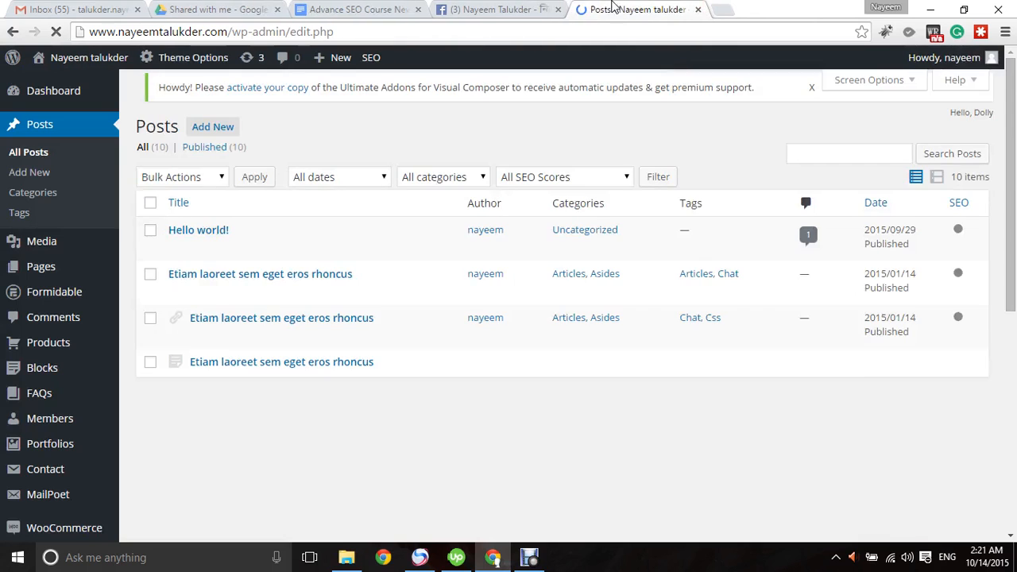
# - Open the "Etiam laoreet sem eget eros rhoncus" post directly below "Hello world!" for editing
pyautogui.moveTo(245, 280)
pyautogui.click(178, 291)
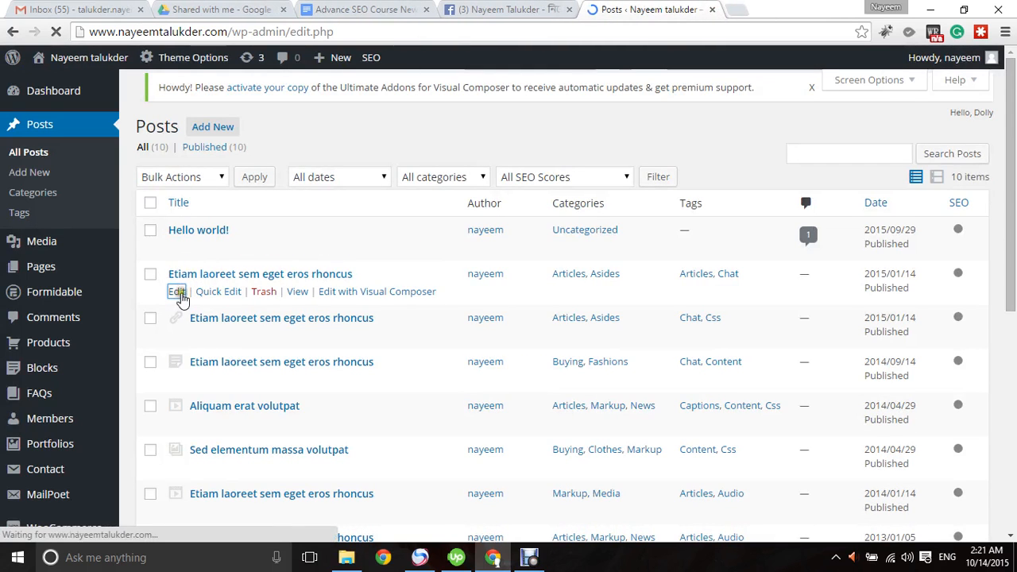
pyautogui.click(558, 6)
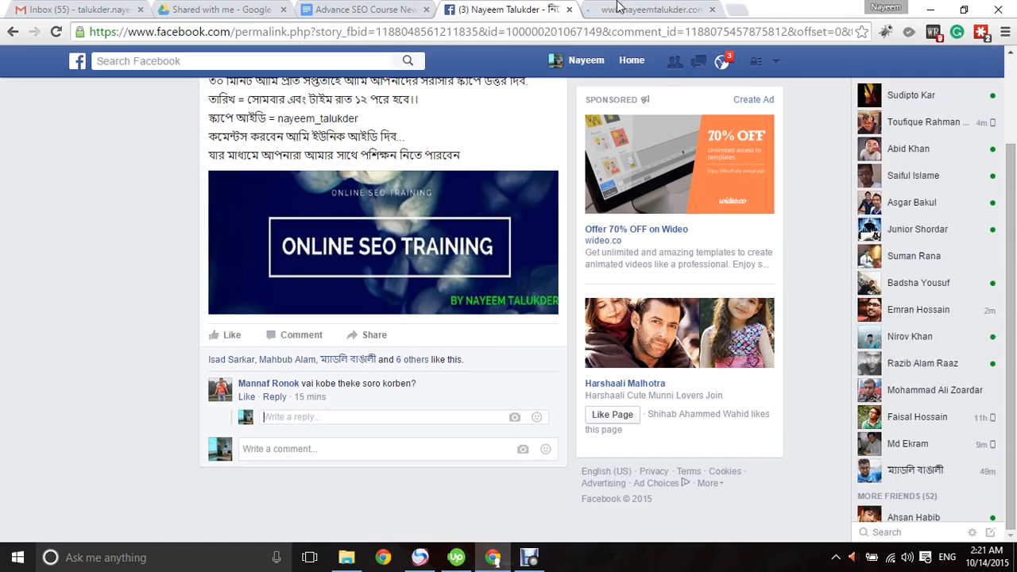
pyautogui.click(637, 7)
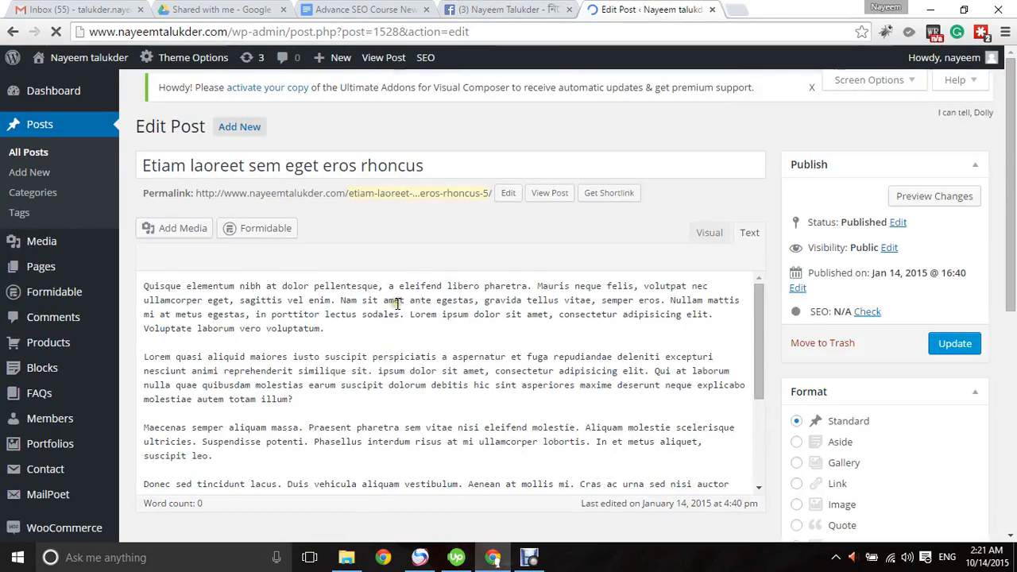
# - Examine the post's Yoast SEO box, title and permalink slug in the editor
pyautogui.scroll(-5, 397, 306)
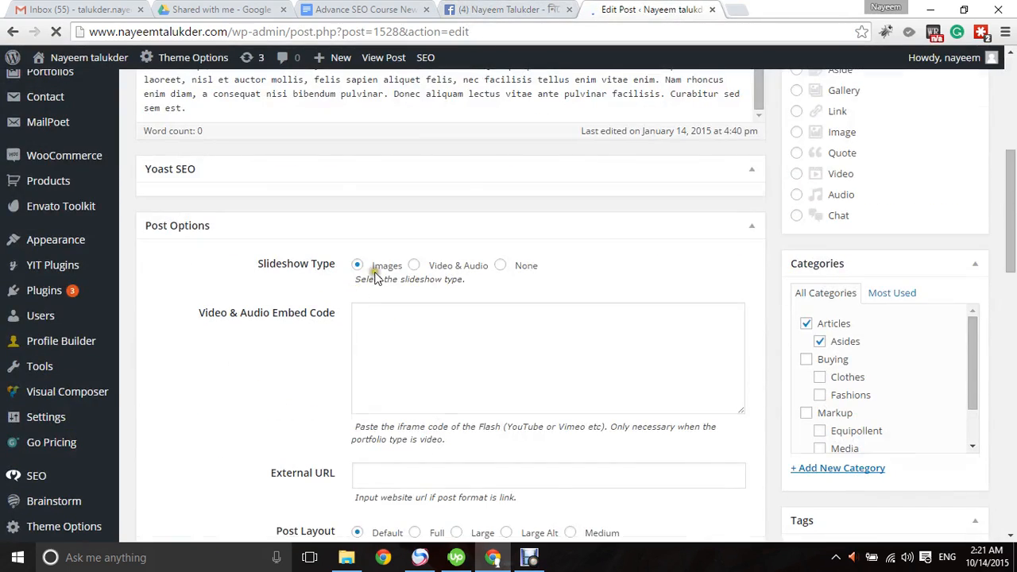
pyautogui.scroll(1, 361, 290)
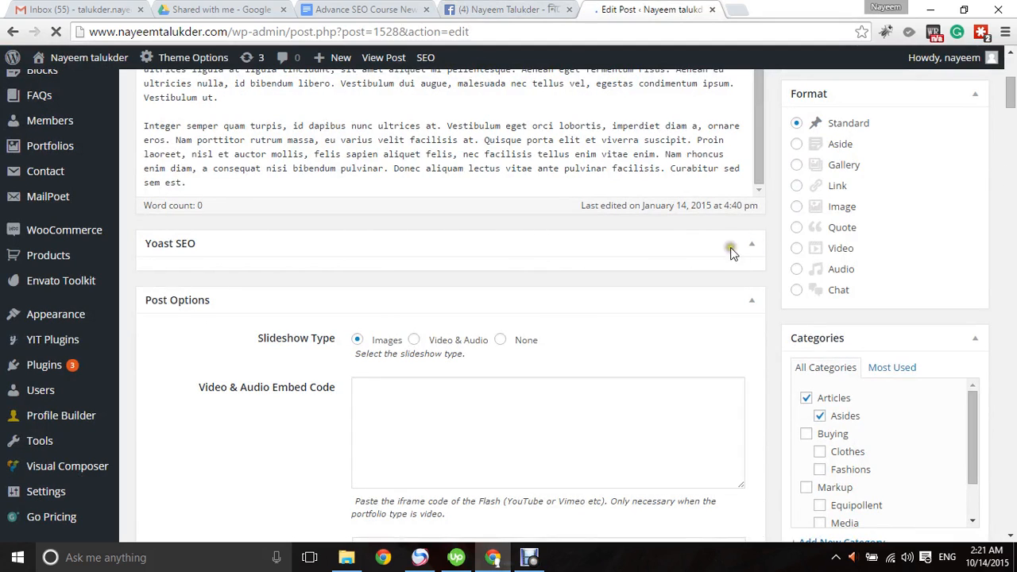
pyautogui.scroll(4, 485, 274)
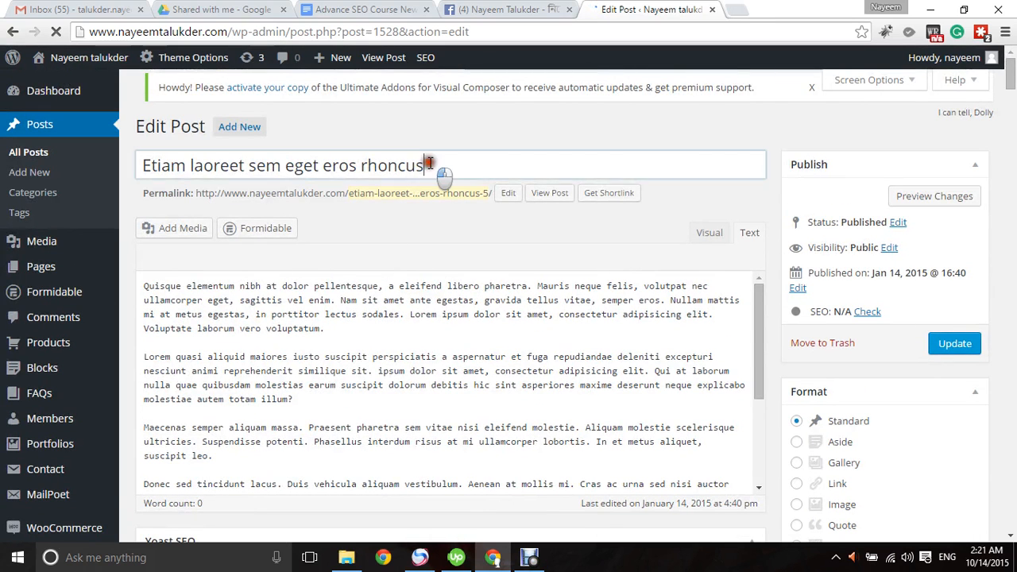
pyautogui.doubleClick(430, 165)
pyautogui.click(395, 211)
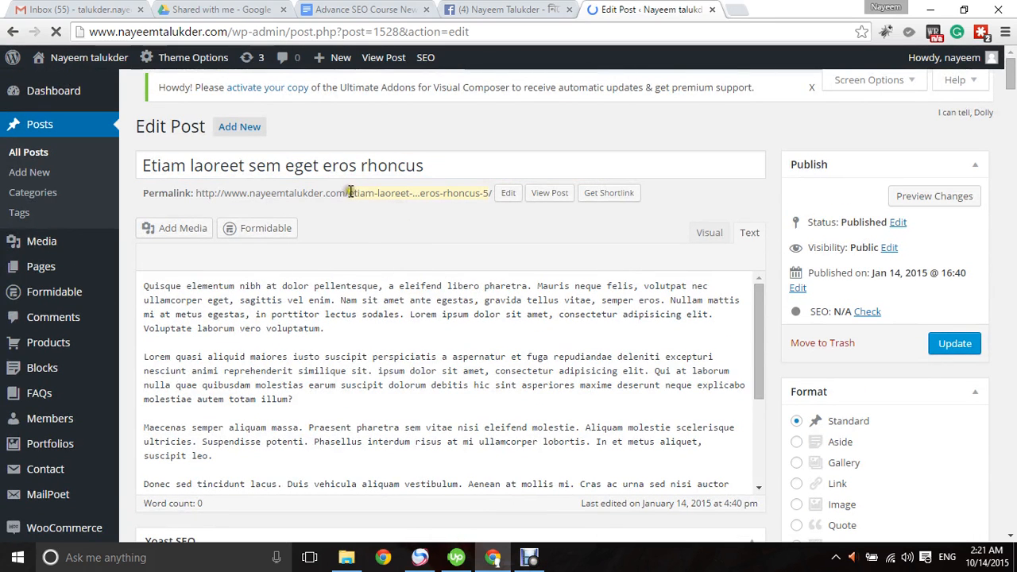
pyautogui.moveTo(349, 192); pyautogui.dragTo(487, 192)
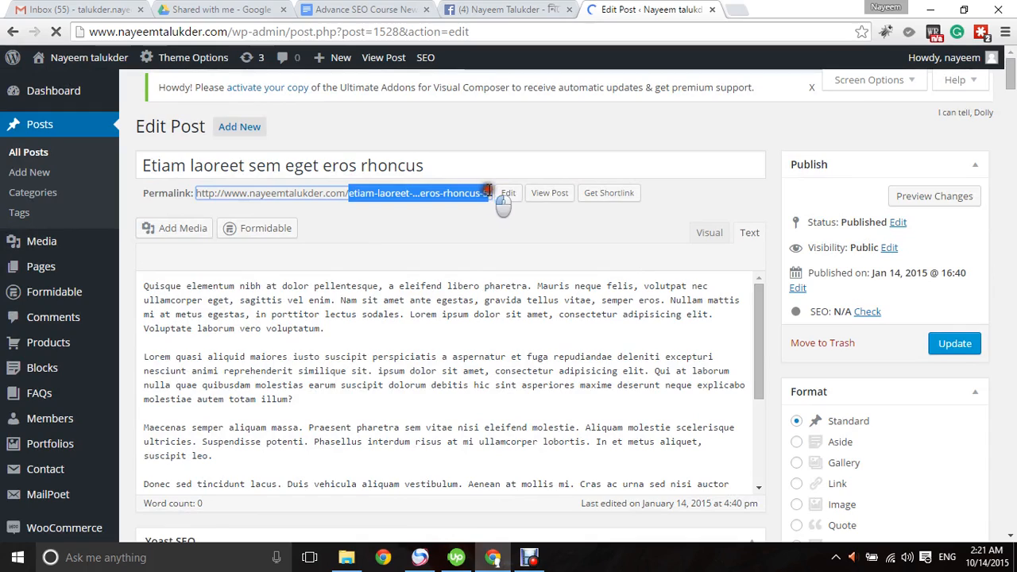
pyautogui.click(450, 231)
pyautogui.click(545, 4)
pyautogui.click(606, 5)
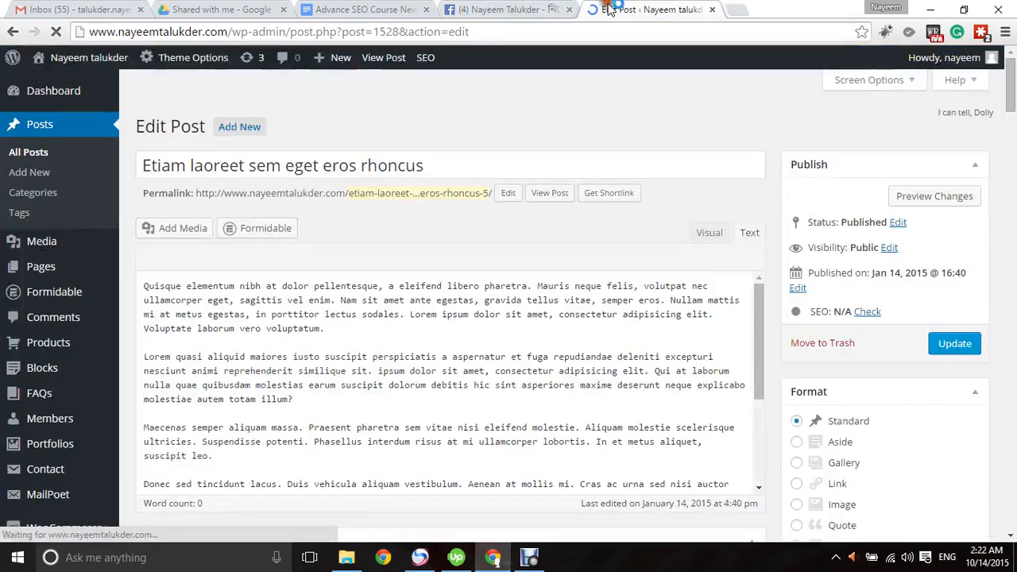
# - Examine the URL slug and the empty keyword, title and description fields in the post's Yoast SEO snippet preview section
pyautogui.click(550, 6)
pyautogui.click(663, 5)
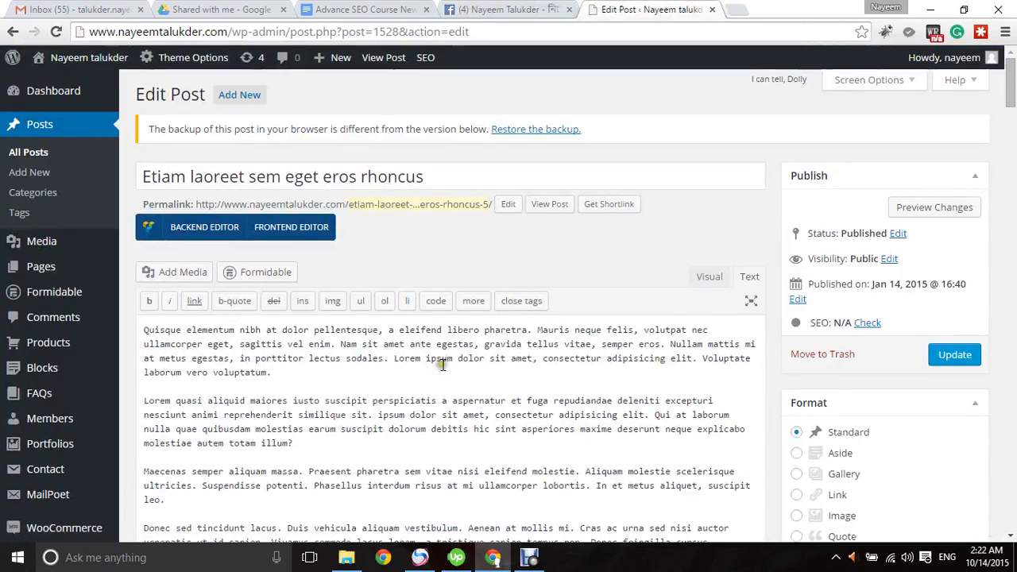
pyautogui.scroll(-8, 441, 341)
pyautogui.scroll(3, 414, 337)
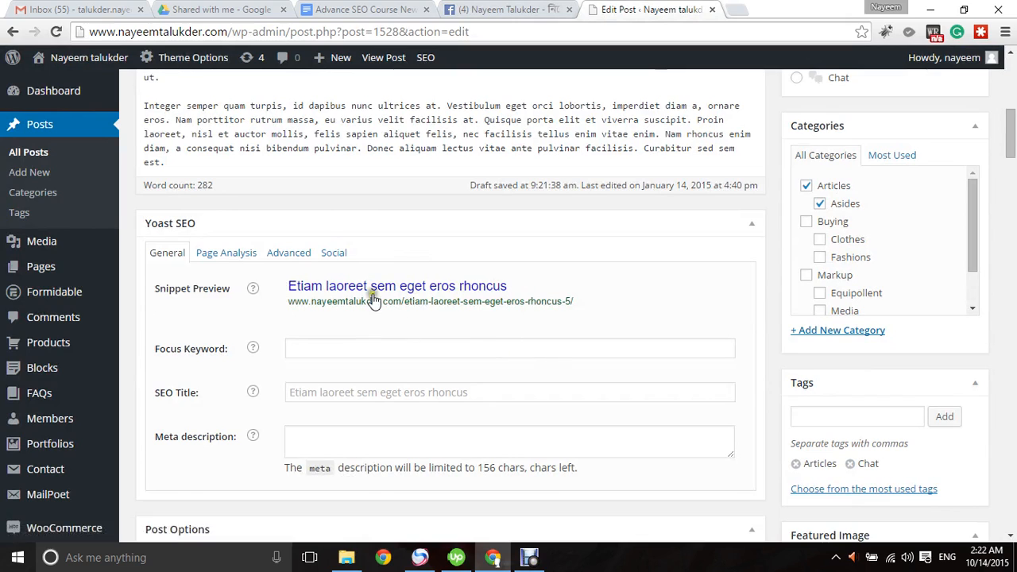
pyautogui.moveTo(407, 303); pyautogui.dragTo(575, 303)
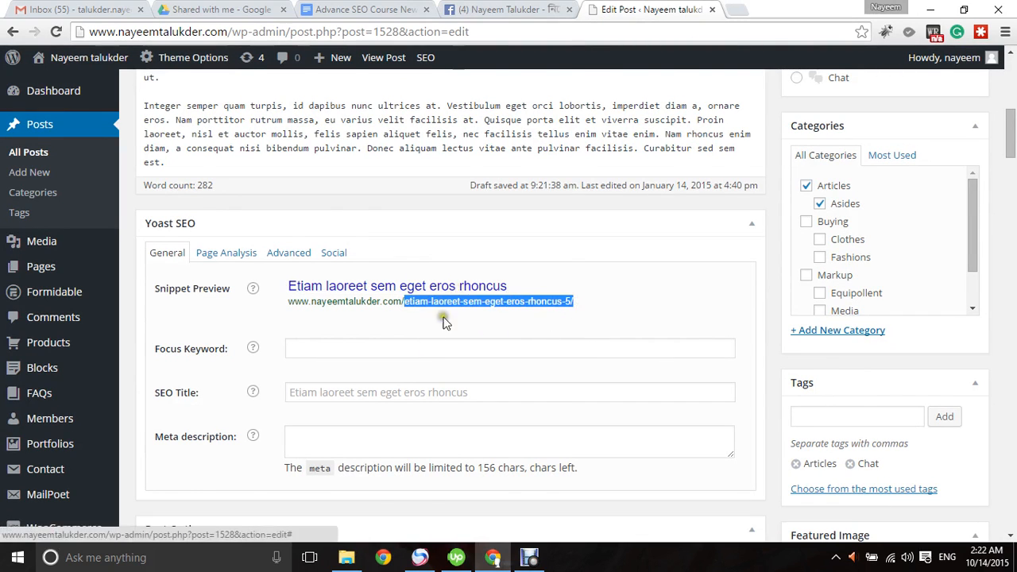
pyautogui.scroll(-1, 342, 294)
pyautogui.click(315, 271)
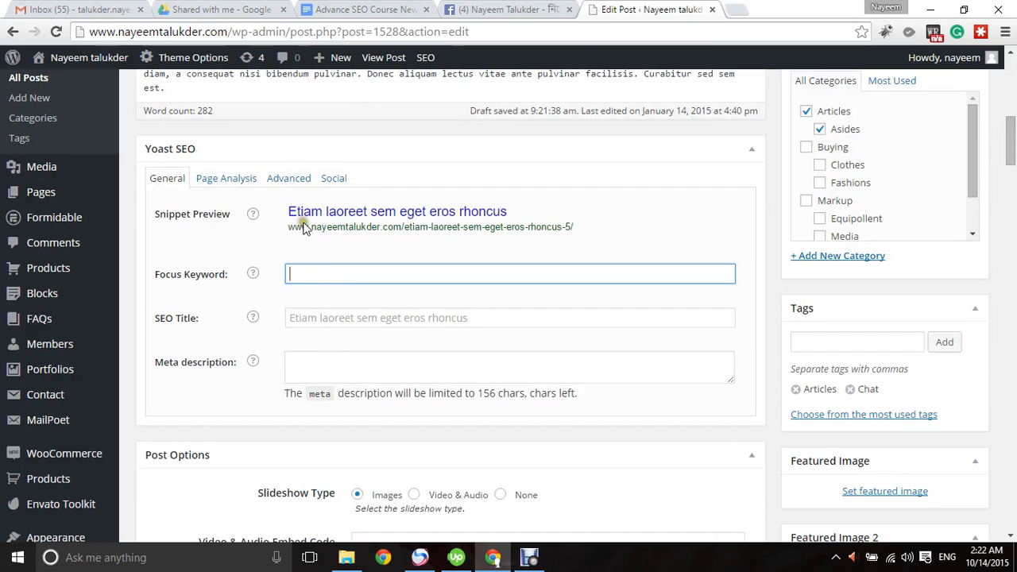
# - Copy "Etiam laoreet" from the snippet preview title and enter it as the post's focus keyword
pyautogui.moveTo(288, 210); pyautogui.dragTo(370, 210)
pyautogui.hotkey('ctrl', 'c')
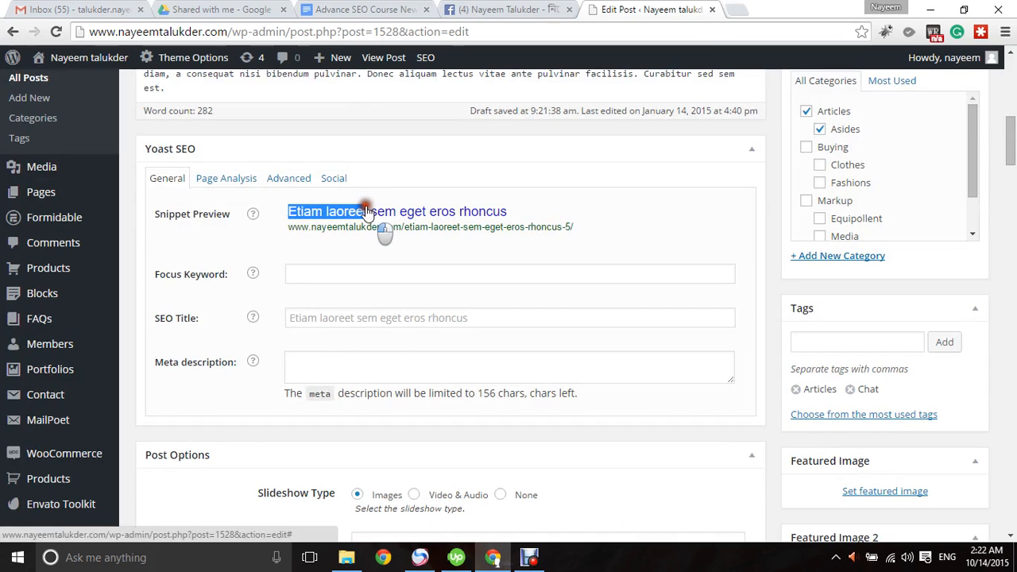
pyautogui.click(337, 278)
pyautogui.hotkey('ctrl', 'v')
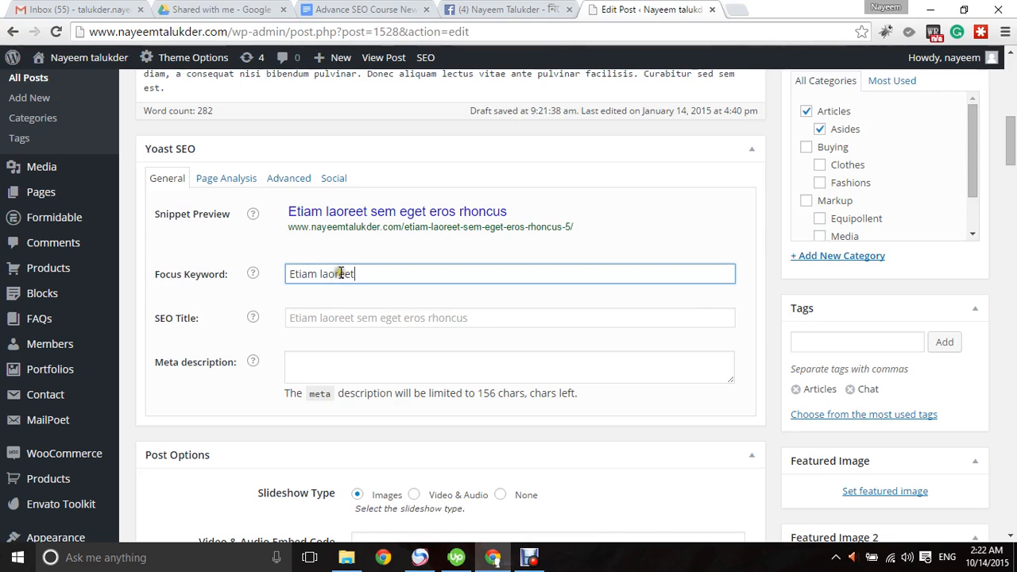
pyautogui.click(359, 321)
# - Insert the focus keyword "Etiam laoreet" at the very beginning of the post's content
pyautogui.scroll(6, 341, 350)
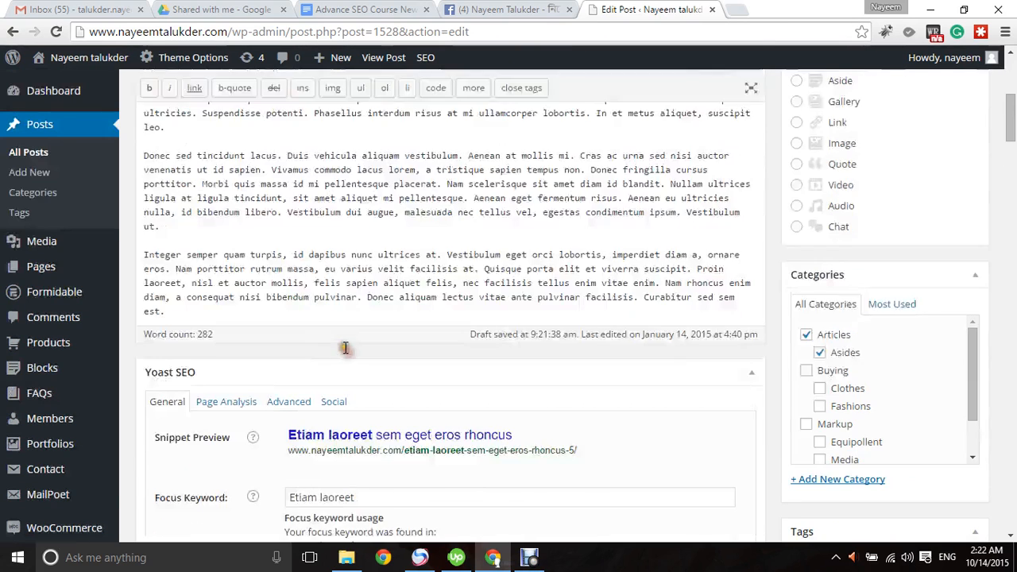
pyautogui.click(146, 180)
pyautogui.hotkey('ctrl', 'v')
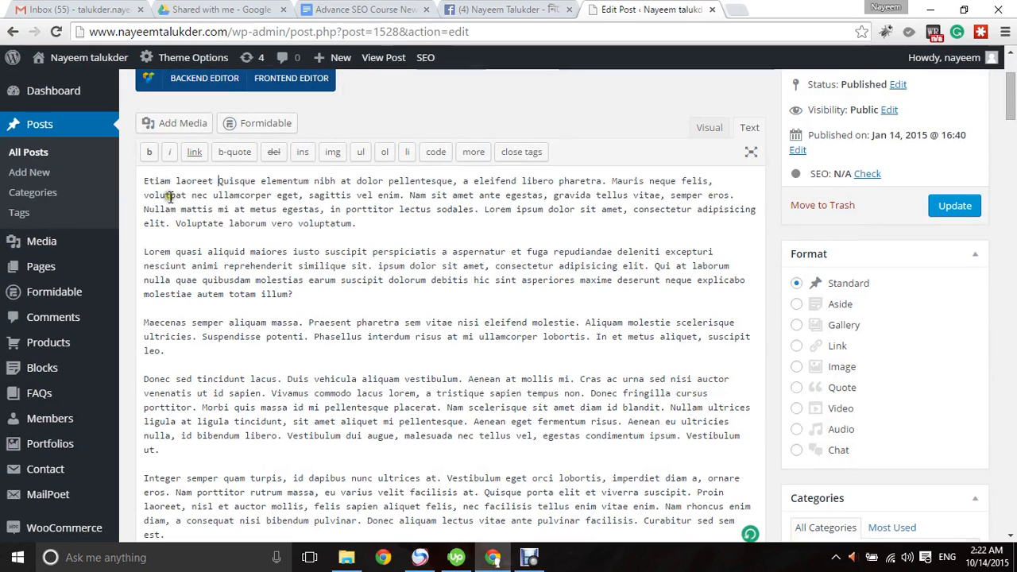
# - Clear the focus keyword and enter "Etiam laoreet" again to refresh the keyword usage check
pyautogui.scroll(-10, 322, 397)
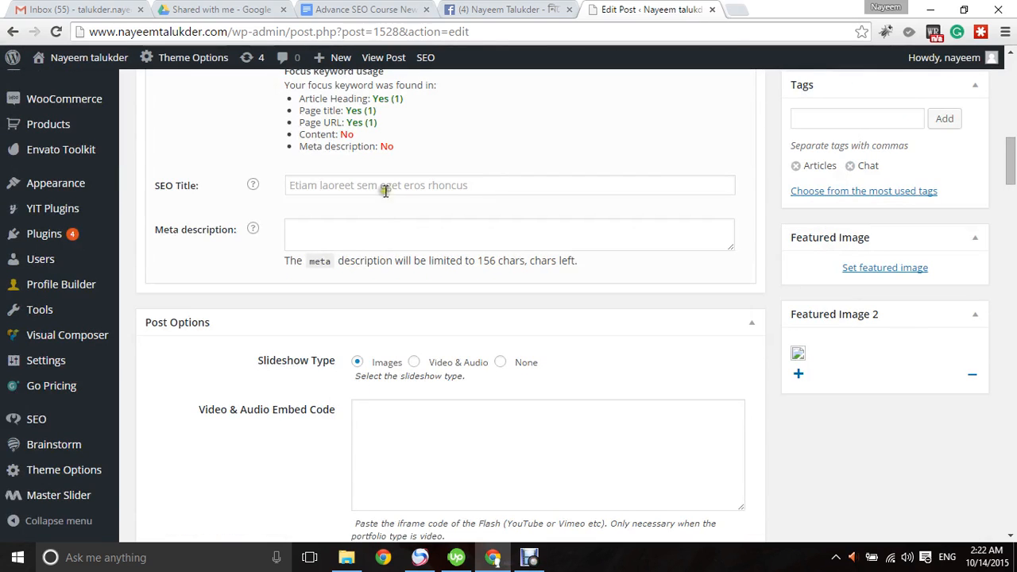
pyautogui.click(386, 179)
pyautogui.scroll(3, 414, 237)
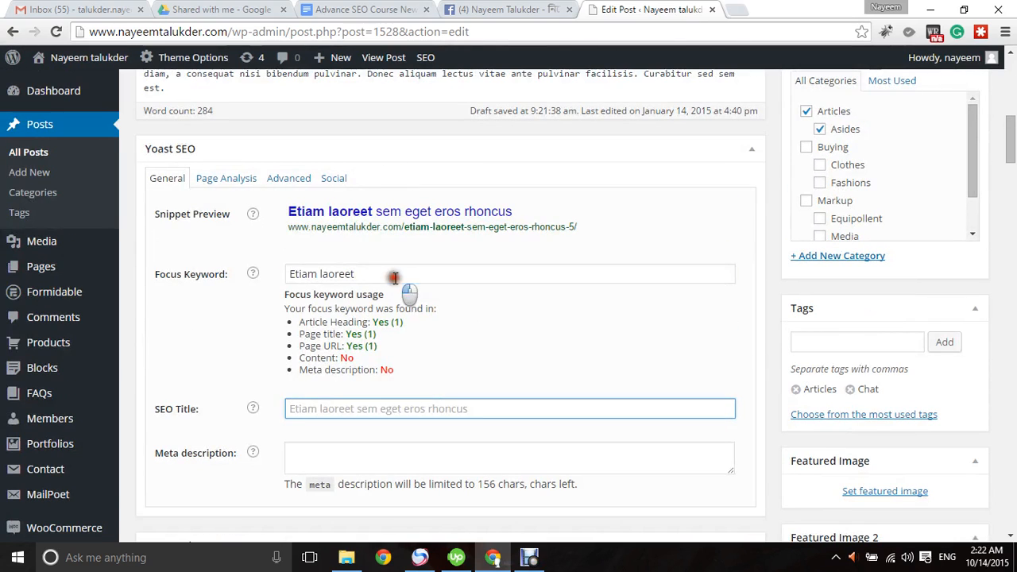
pyautogui.moveTo(394, 278); pyautogui.dragTo(224, 273)
pyautogui.hotkey('ctrl', 'c')
pyautogui.press('BackSpace')
pyautogui.click(249, 324)
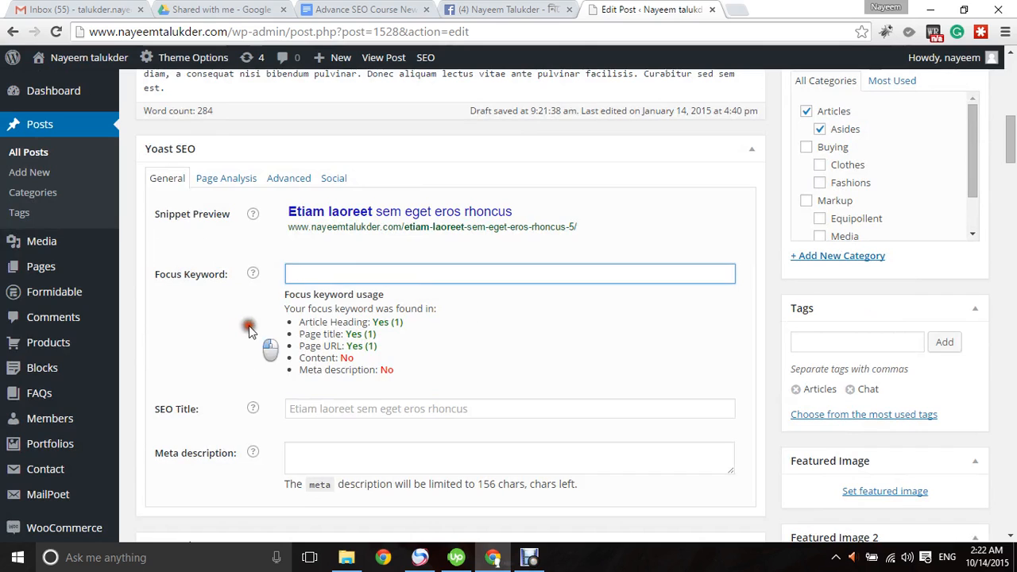
pyautogui.click(351, 273)
pyautogui.click(339, 318)
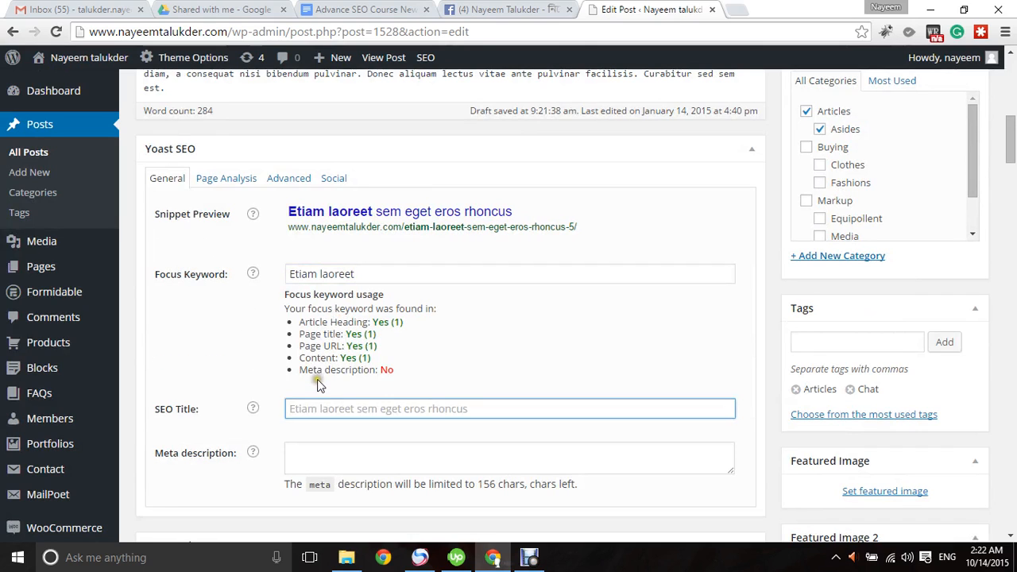
# - Set the post's meta description to "Etiam laoreet"
pyautogui.moveTo(339, 371); pyautogui.dragTo(407, 372)
pyautogui.click(370, 450)
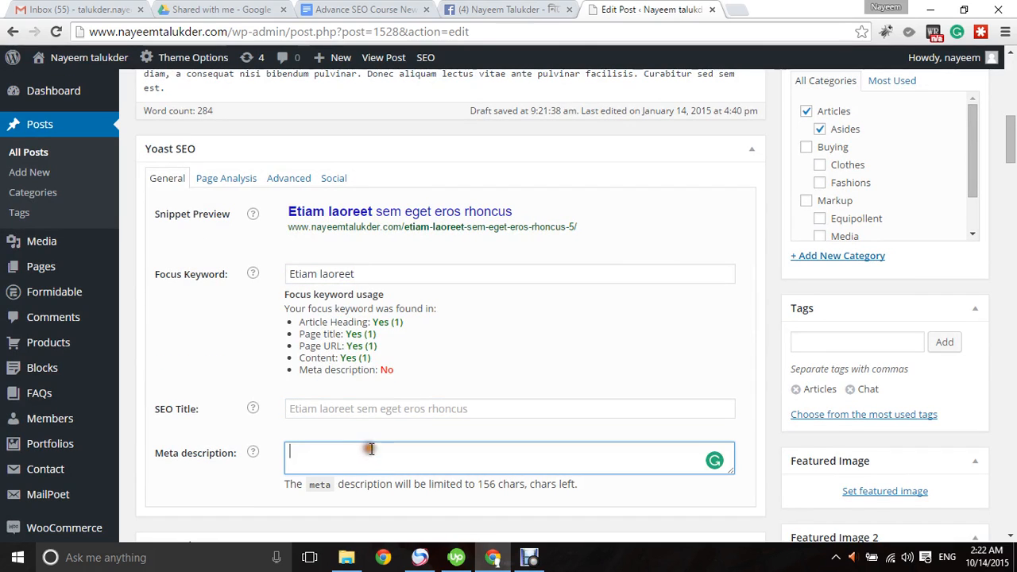
pyautogui.hotkey('ctrl', 'v')
pyautogui.click(367, 419)
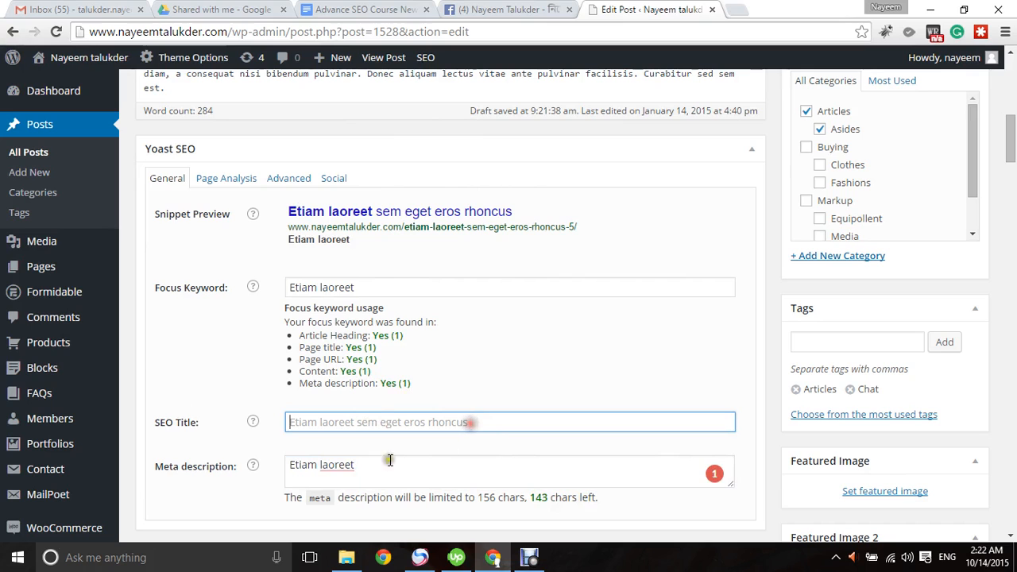
pyautogui.moveTo(347, 469)
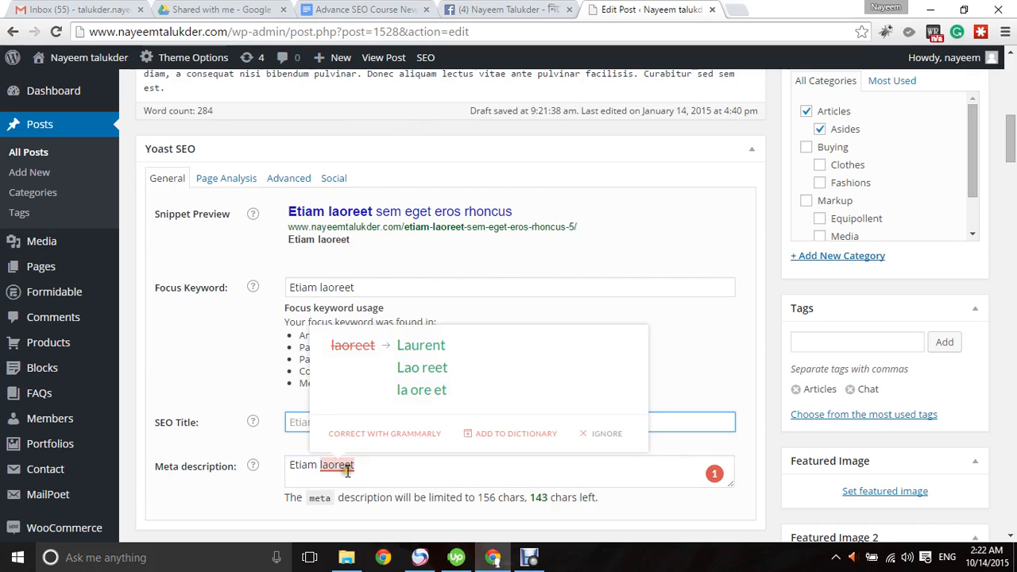
pyautogui.click(400, 467)
# - Review the post's tags, featured image and category settings
pyautogui.scroll(-4, 794, 262)
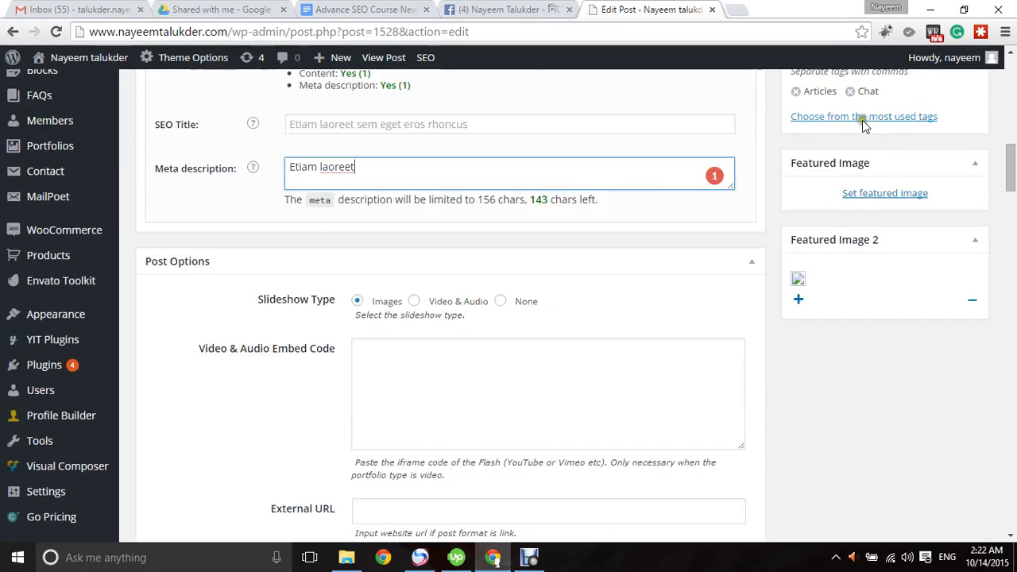
pyautogui.scroll(2, 864, 126)
pyautogui.click(858, 190)
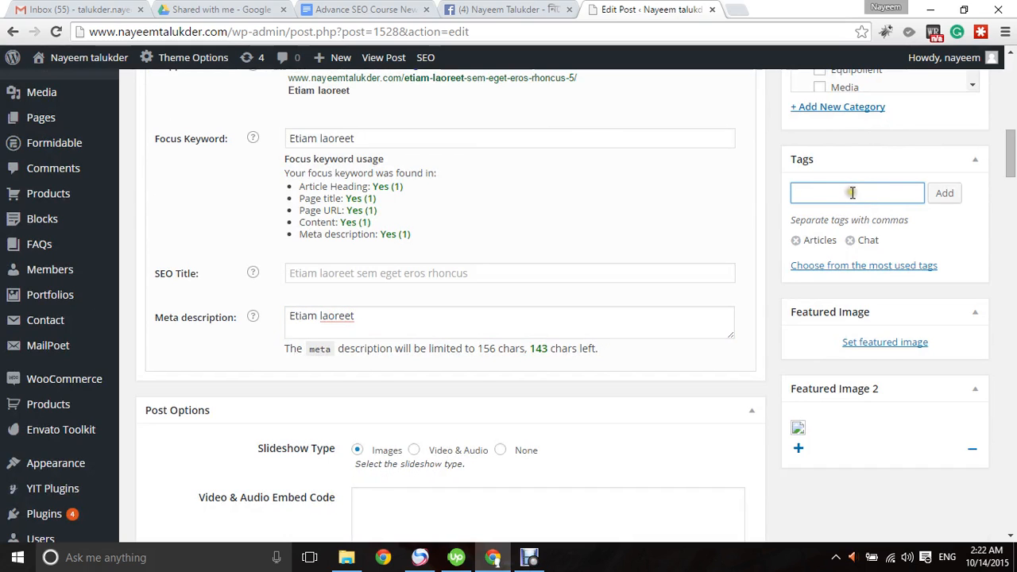
pyautogui.scroll(-2, 851, 270)
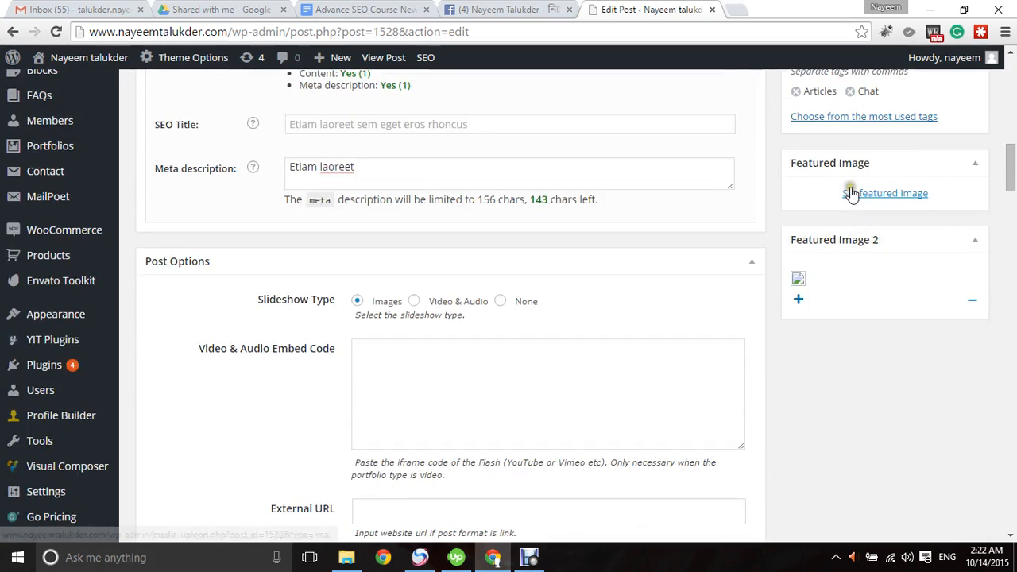
pyautogui.scroll(5, 851, 182)
pyautogui.scroll(2, 834, 151)
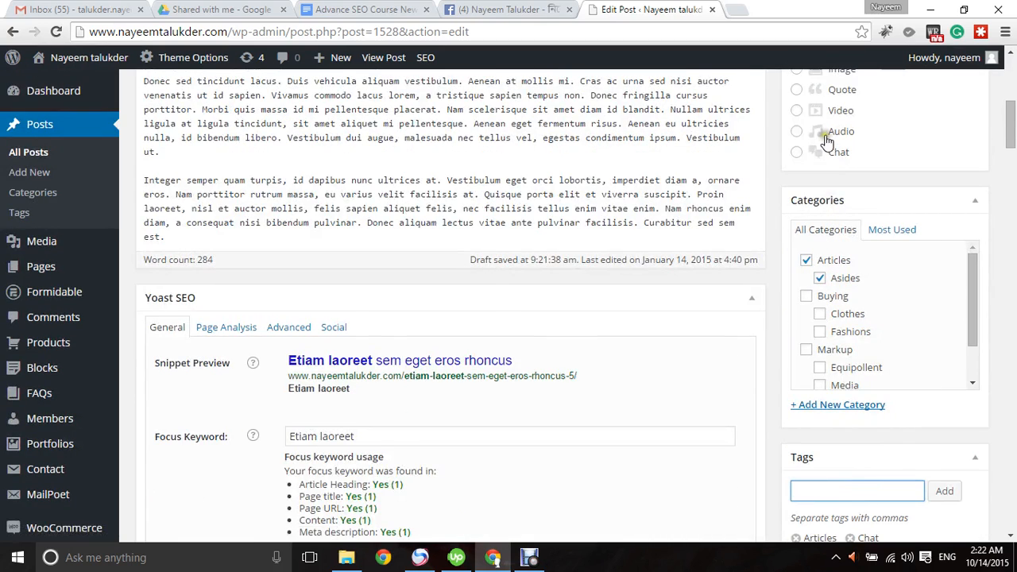
# - Review the theme's Post Options, View Options and background settings below the Yoast SEO box, returning to the post title
pyautogui.scroll(-7, 794, 147)
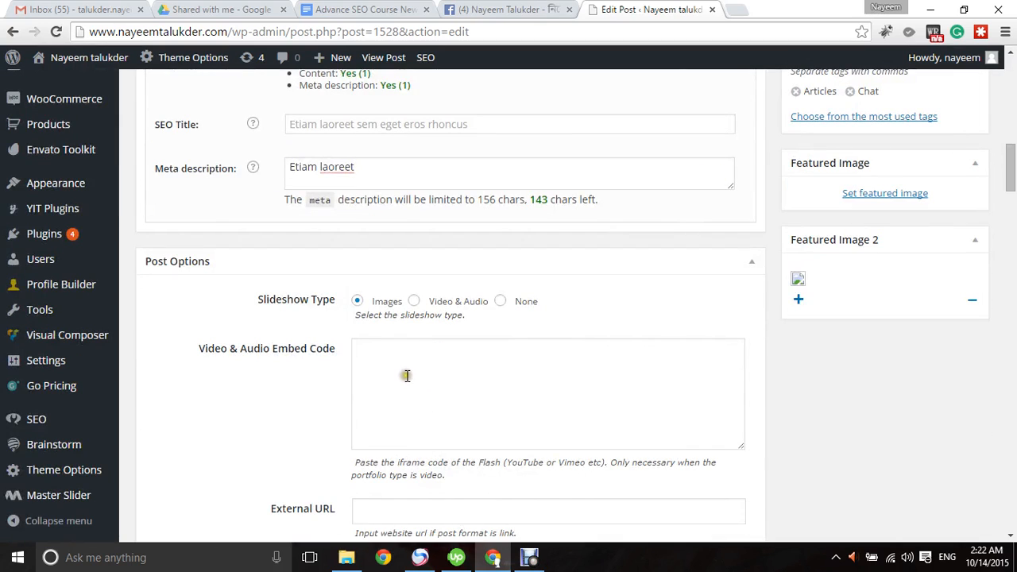
pyautogui.scroll(-6, 404, 371)
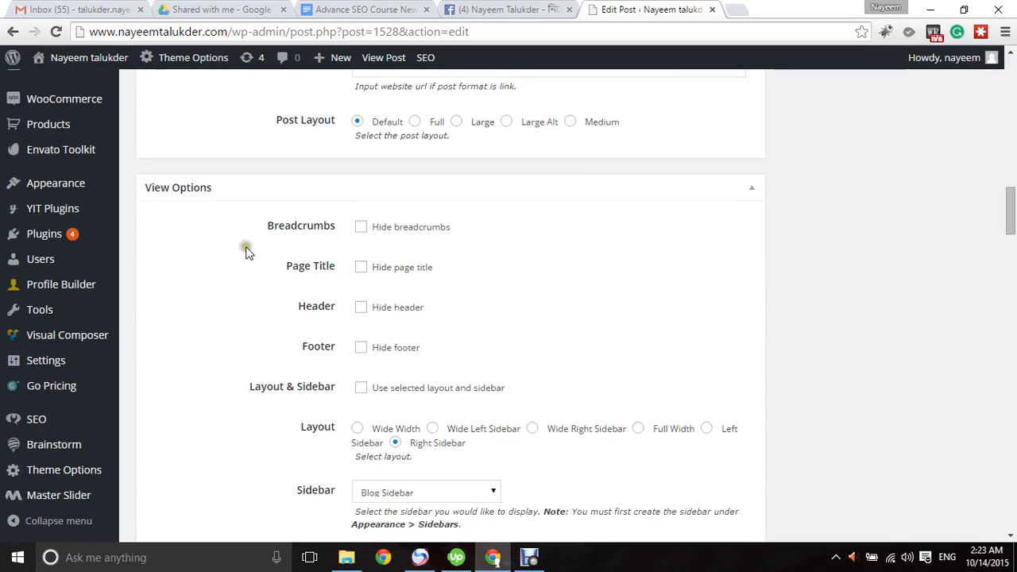
pyautogui.scroll(-4, 311, 324)
pyautogui.scroll(-4, 426, 359)
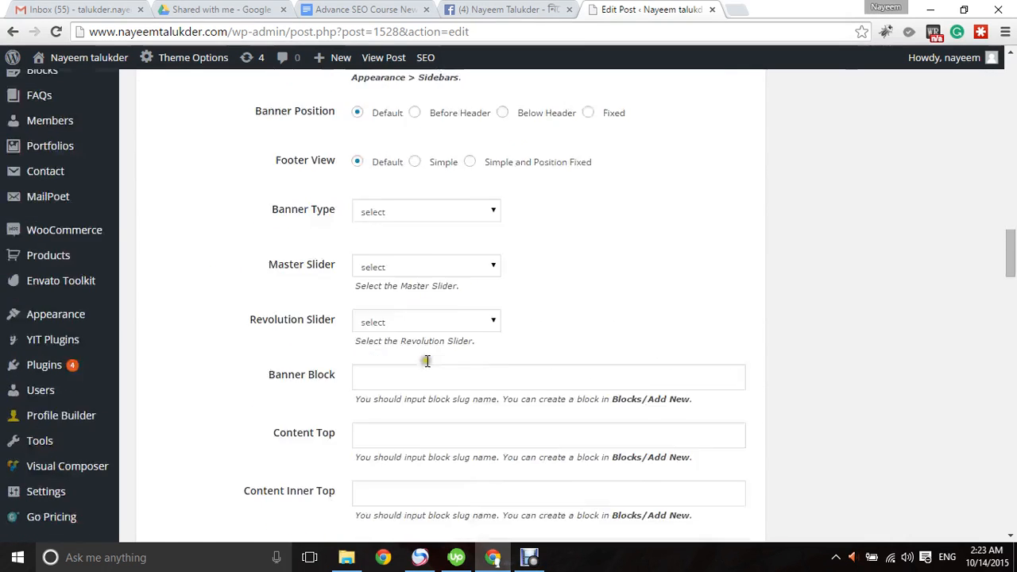
pyautogui.scroll(-15, 364, 370)
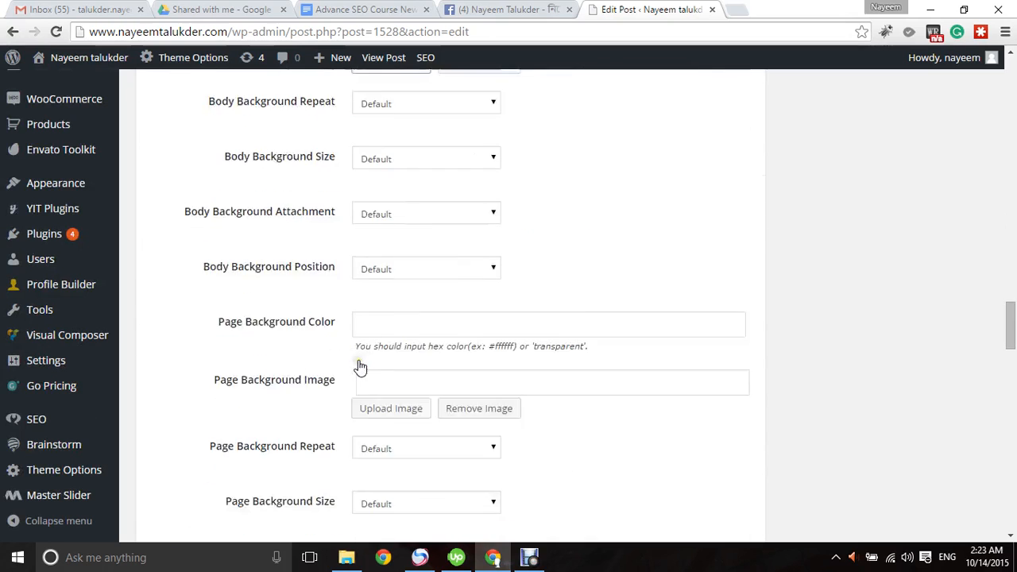
pyautogui.scroll(-15, 376, 397)
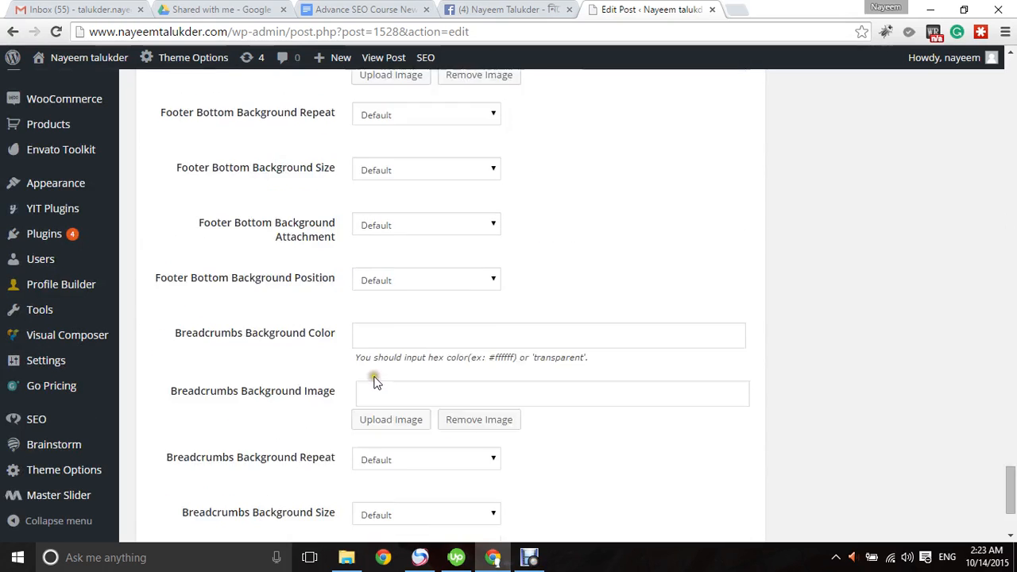
pyautogui.scroll(20, 329, 395)
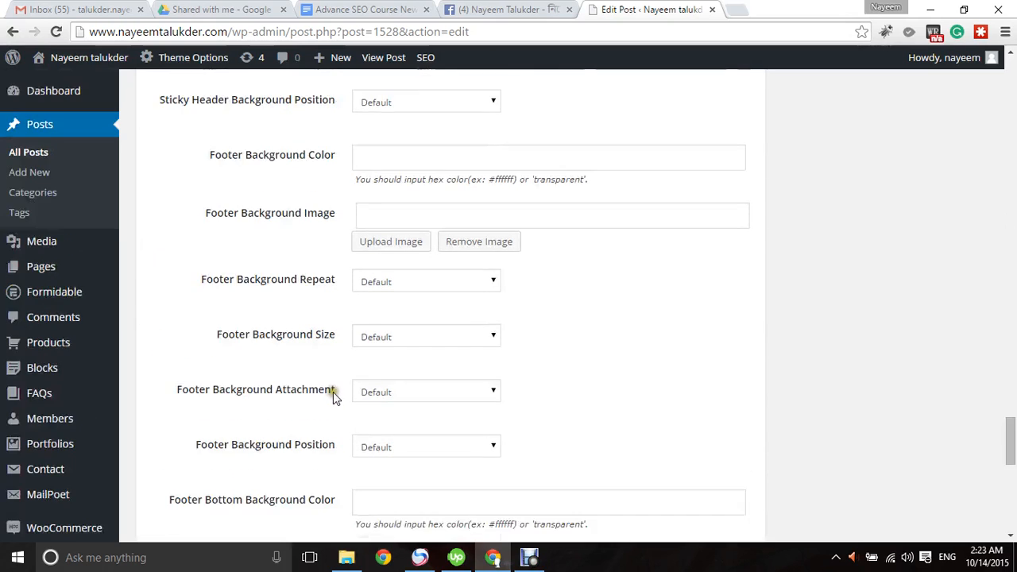
pyautogui.scroll(10, 340, 387)
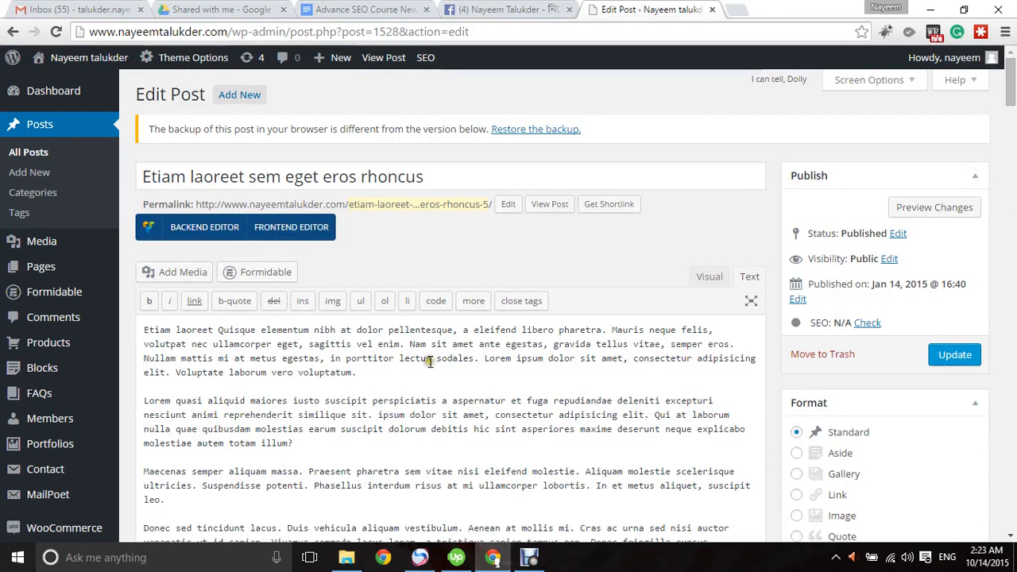
# - Switch to Facebook and go over the online SEO training post's announcement text and its comment
pyautogui.click(508, 10)
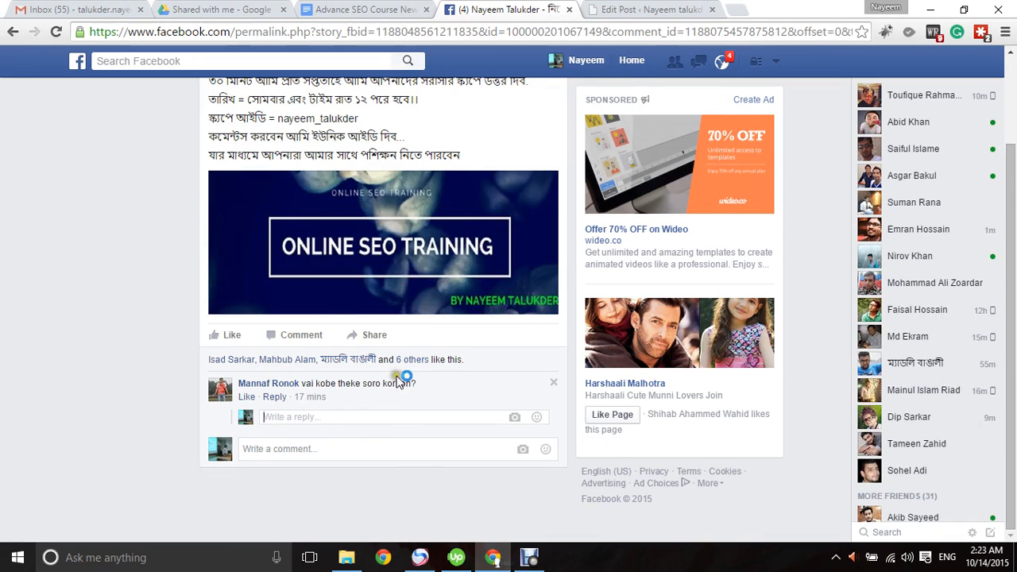
pyautogui.moveTo(367, 385); pyautogui.dragTo(434, 405)
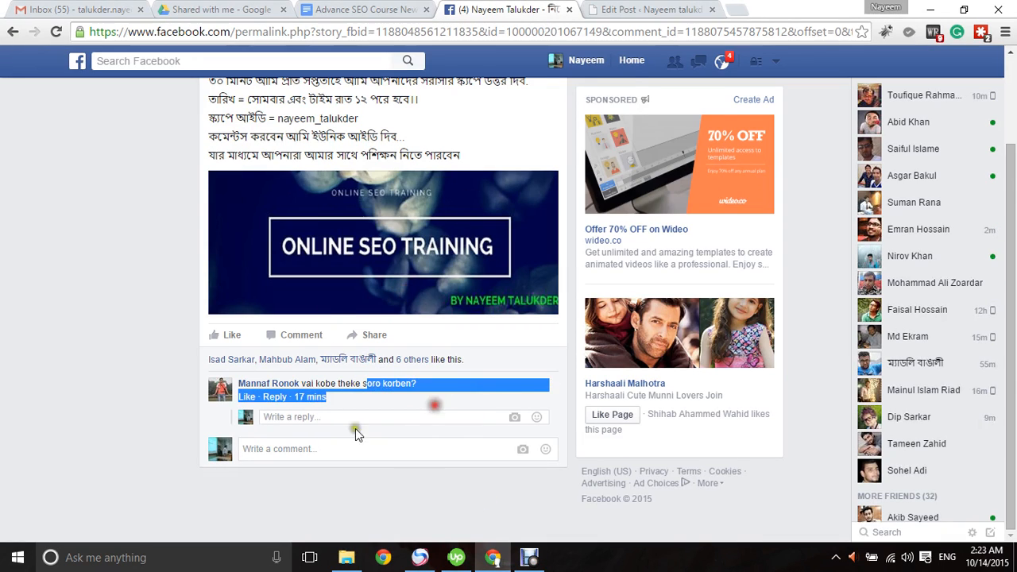
pyautogui.click(53, 346)
pyautogui.moveTo(350, 383); pyautogui.dragTo(445, 394)
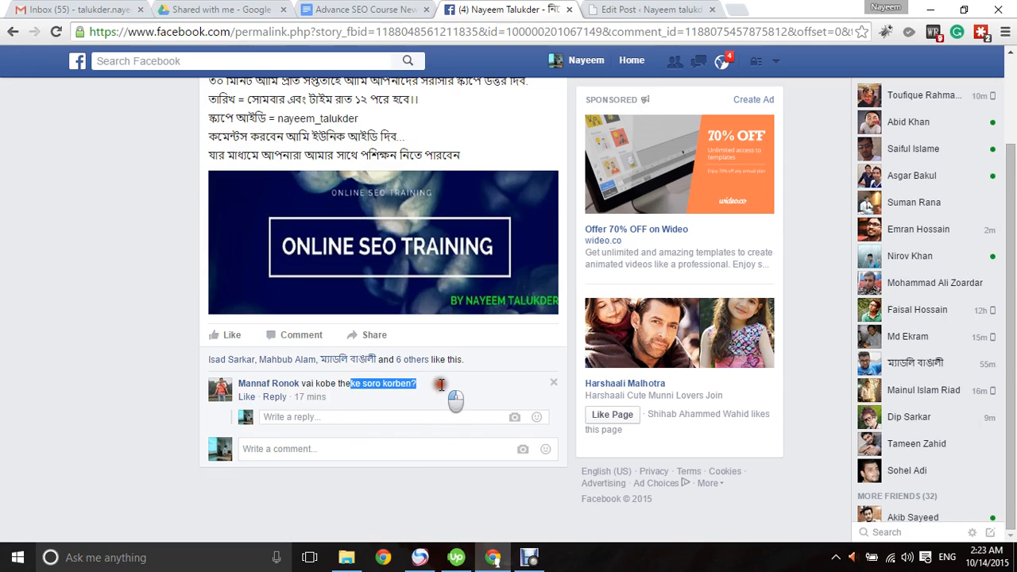
pyautogui.click(74, 314)
pyautogui.scroll(2, 380, 359)
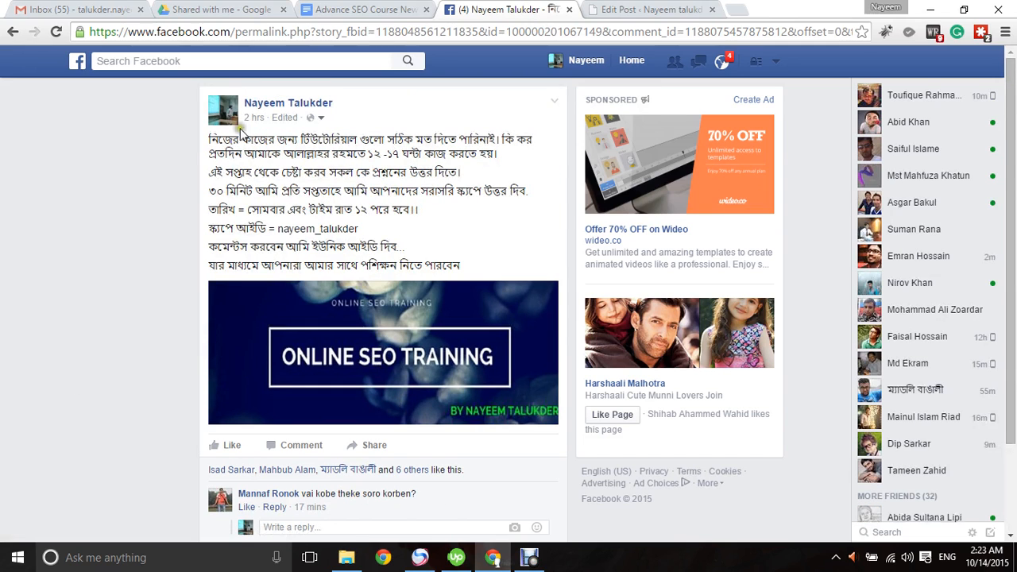
pyautogui.moveTo(211, 137); pyautogui.dragTo(481, 253)
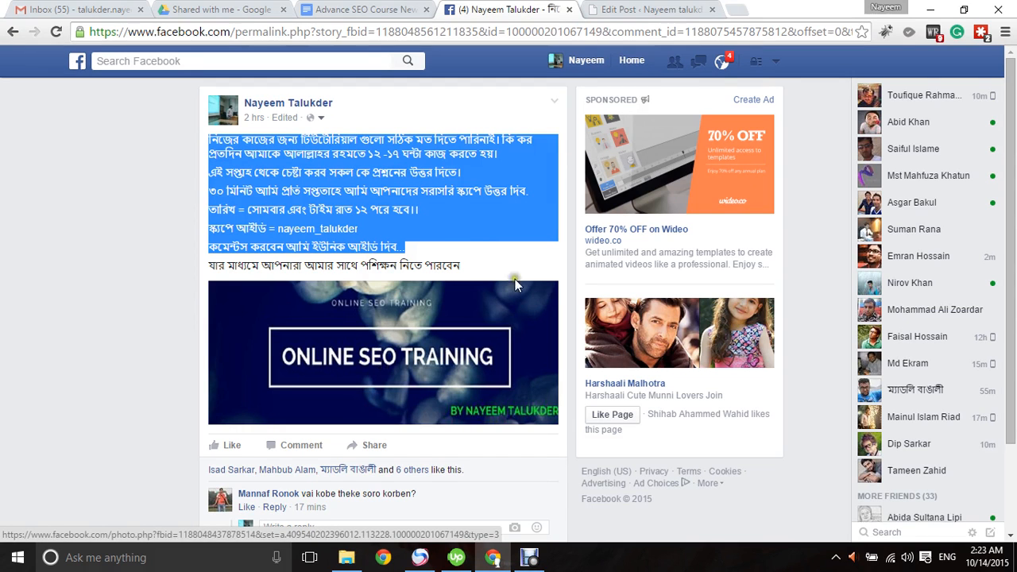
# - Check the Facebook notifications and open the account's own profile page
pyautogui.click(721, 61)
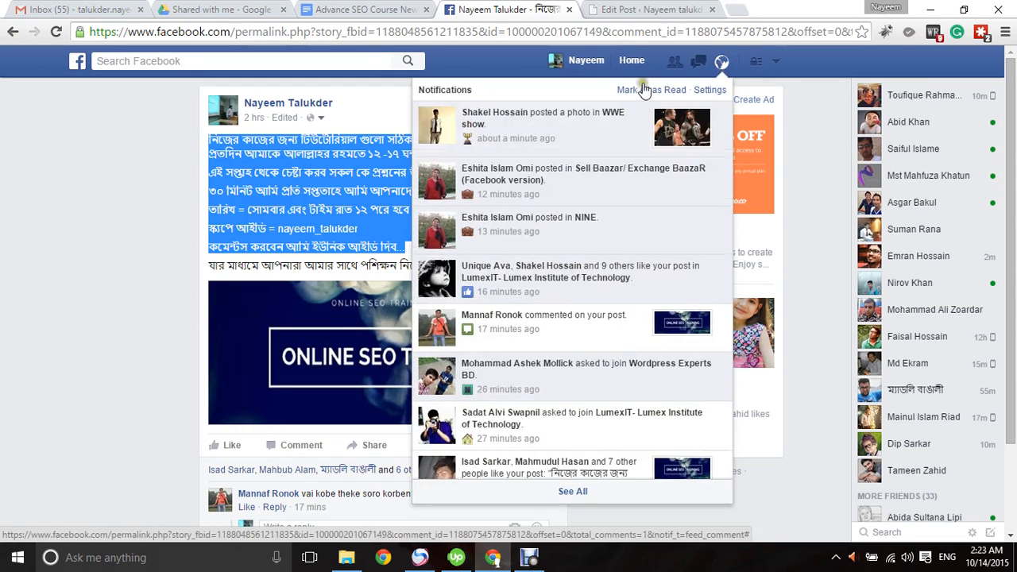
pyautogui.click(65, 226)
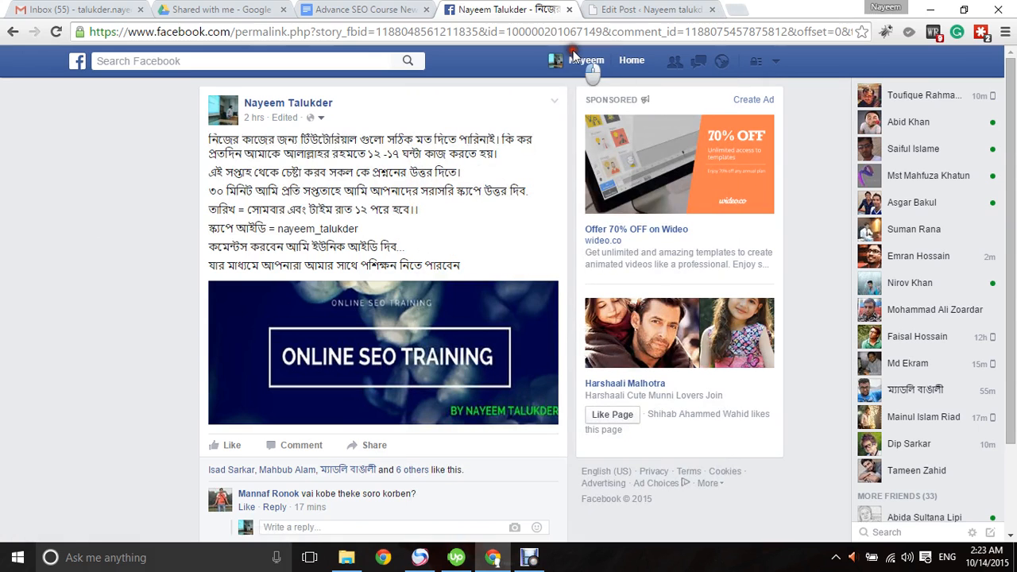
pyautogui.click(585, 63)
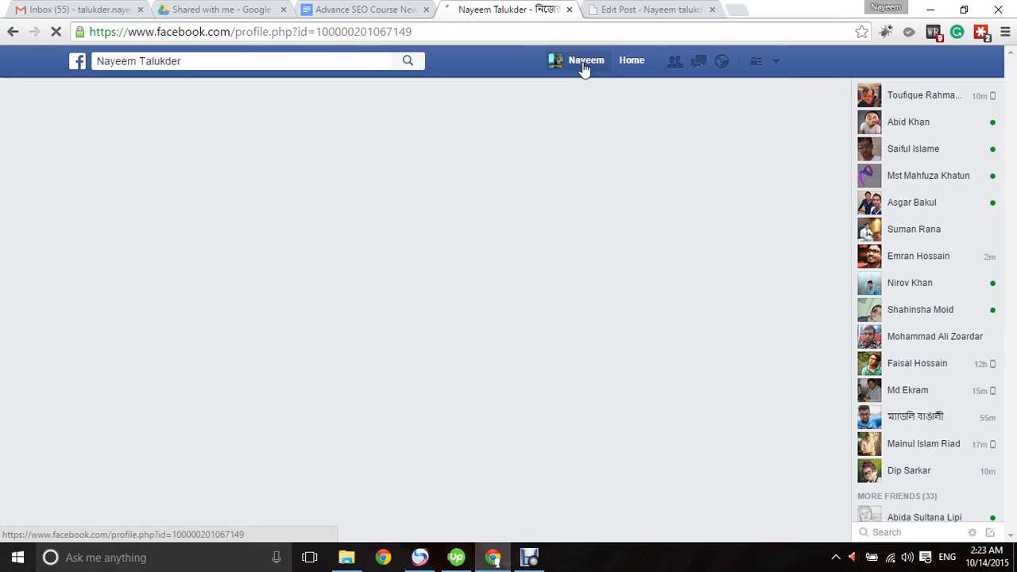
# - Switch to the other browser's Google tab, search videos for "seo bangla tutorial" and skim the first results page
pyautogui.click(427, 562)
pyautogui.click(161, 8)
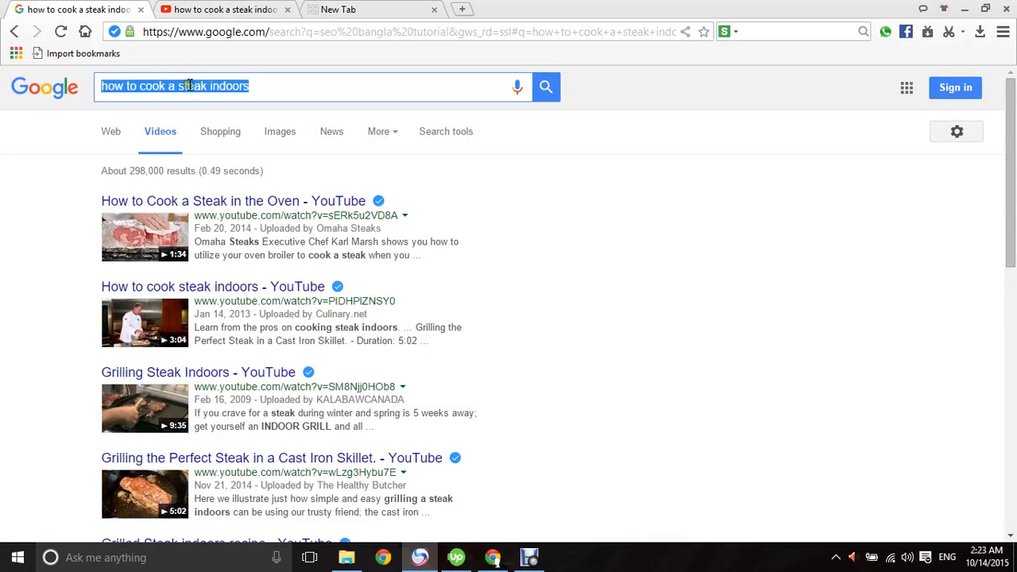
pyautogui.tripleClick(273, 87)
pyautogui.write('seo')
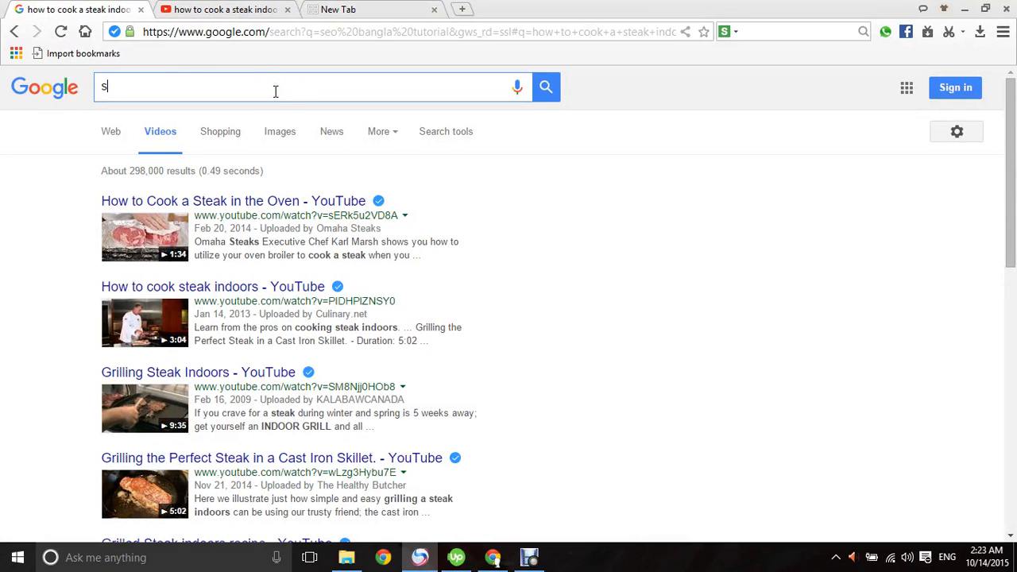
pyautogui.write(' ban')
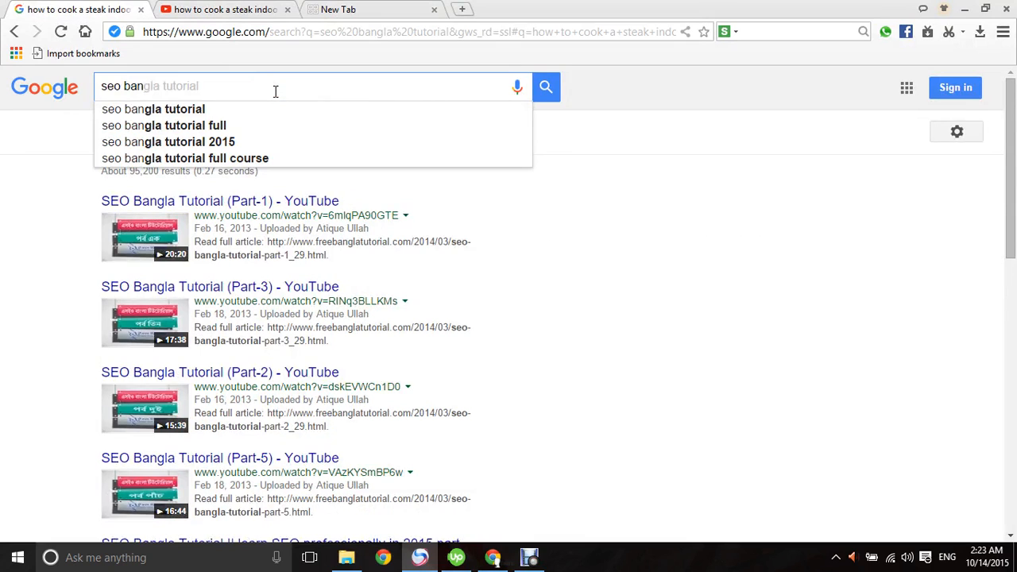
pyautogui.press('Down')
pyautogui.press('Return')
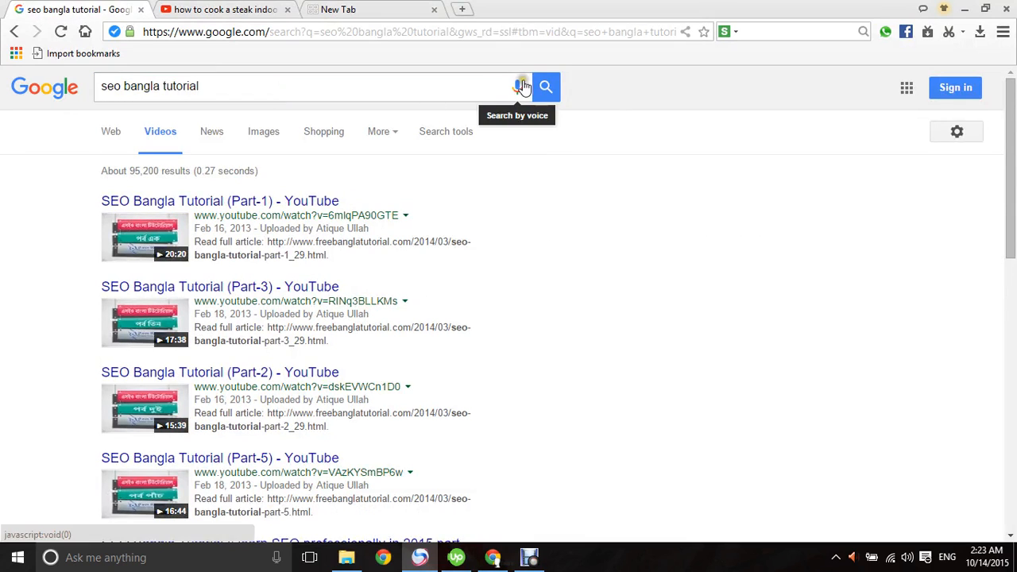
pyautogui.scroll(-5, 309, 298)
pyautogui.scroll(-4, 310, 299)
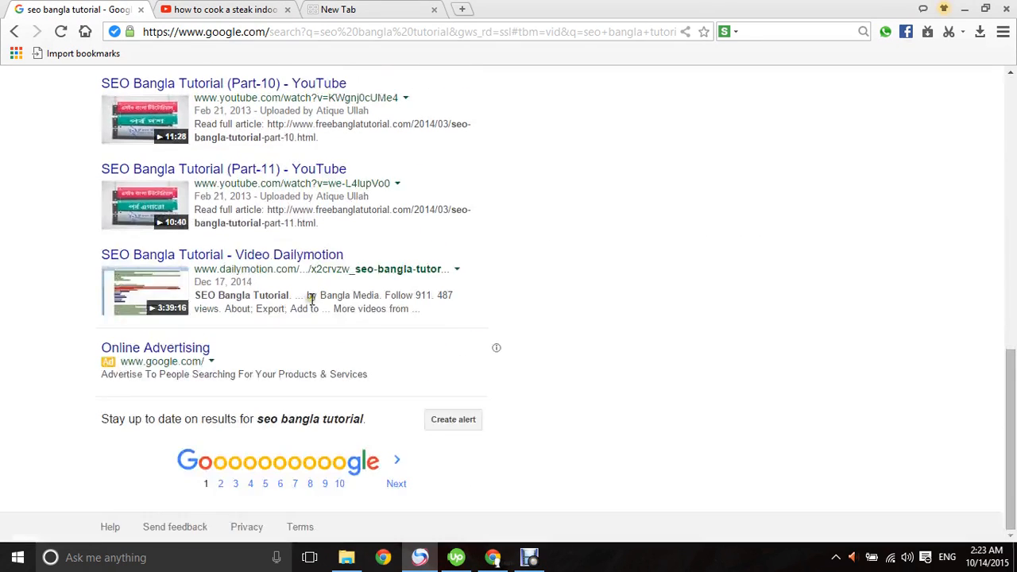
pyautogui.scroll(9, 310, 299)
# - Show the web results for the same search, completing the character check, and look through them
pyautogui.click(112, 136)
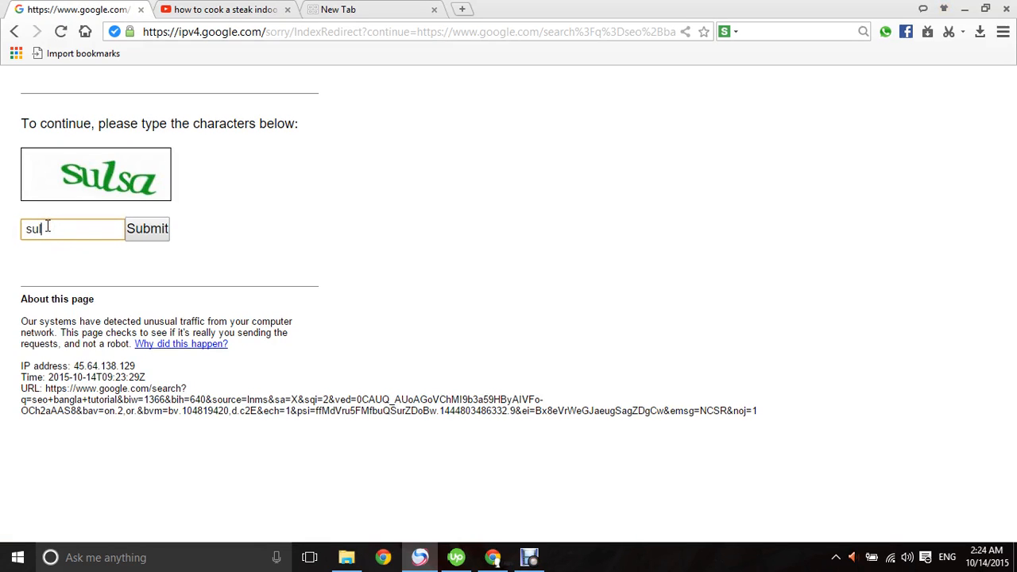
pyautogui.press('Return')
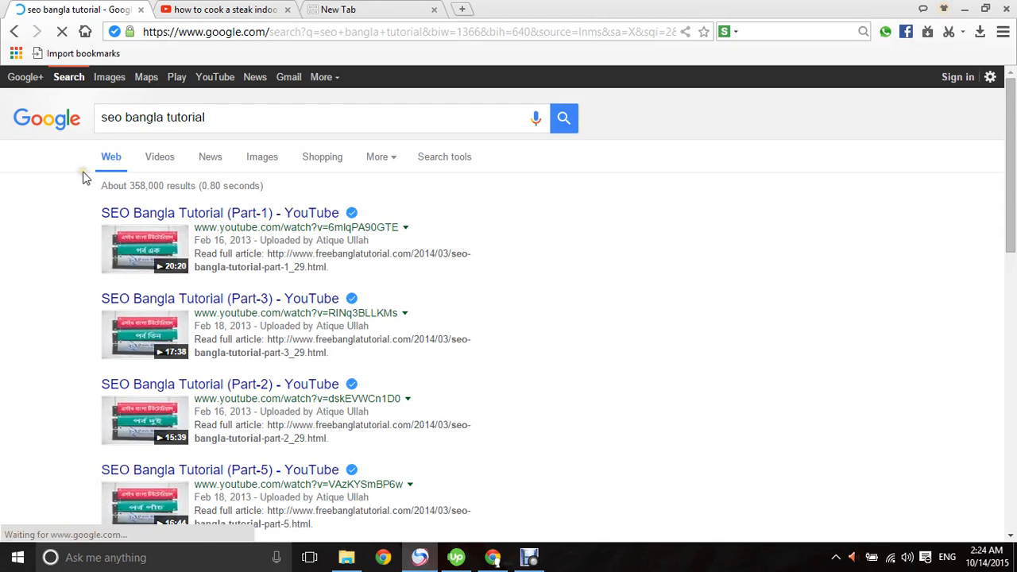
pyautogui.scroll(-4, 112, 328)
# - Refine the Google search to "seo bangla tutorial 2015"
pyautogui.click(244, 114)
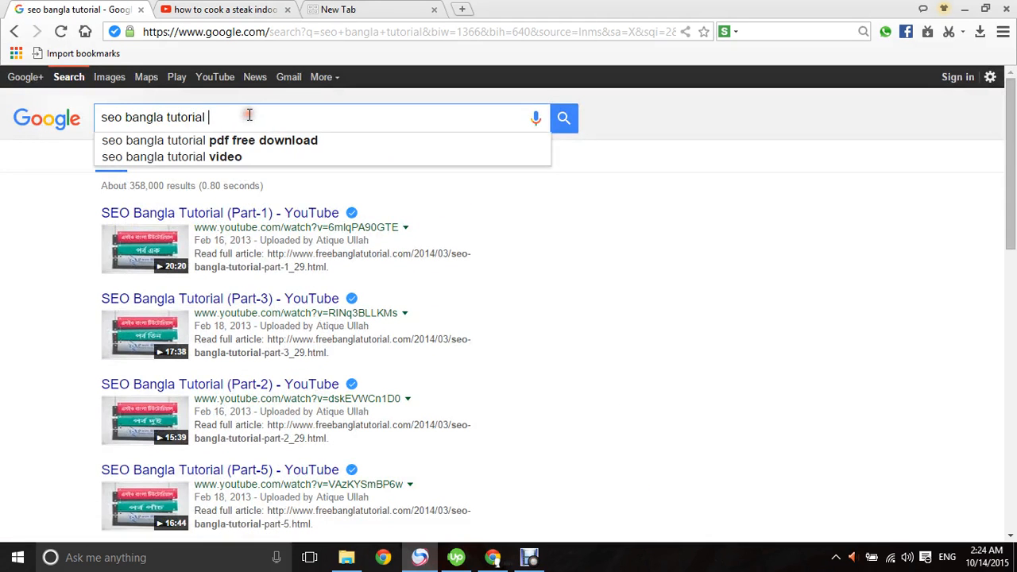
pyautogui.write('2015')
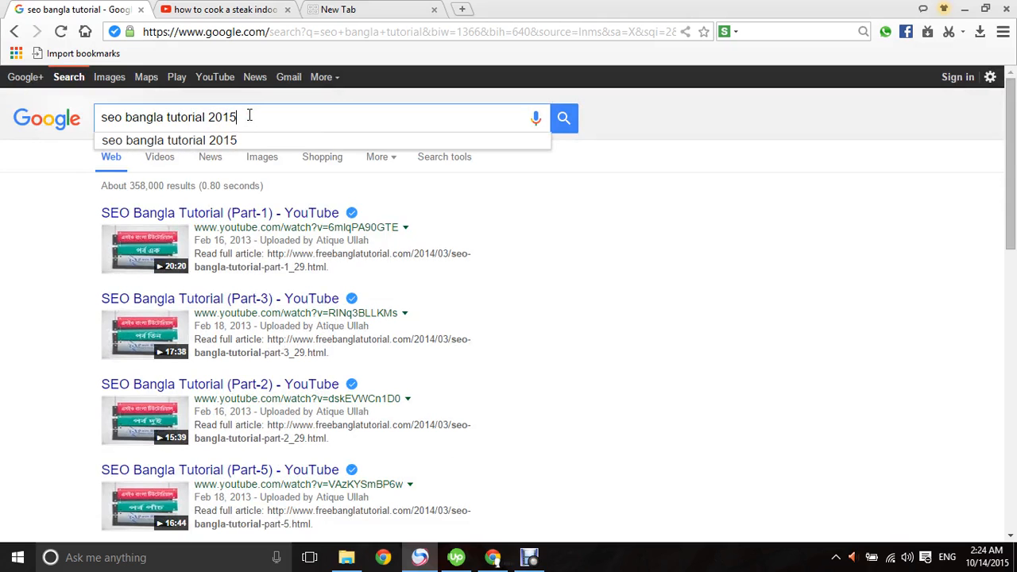
pyautogui.press('Return')
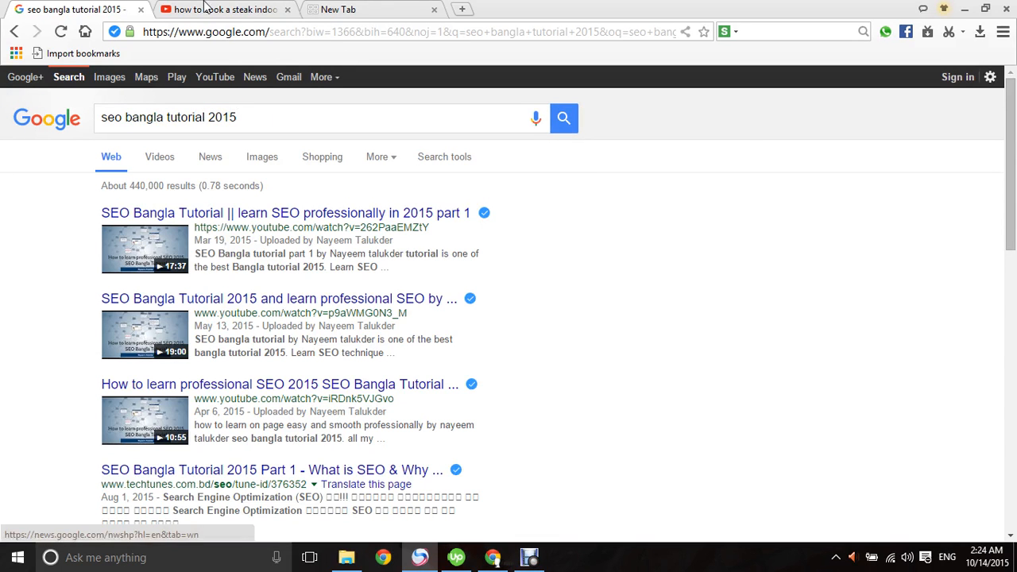
# - Copy the Google query and search YouTube for "seo bangla tutorial 2015"
pyautogui.moveTo(270, 114); pyautogui.dragTo(1, 104)
pyautogui.hotkey('ctrl', 'c')
pyautogui.click(274, 14)
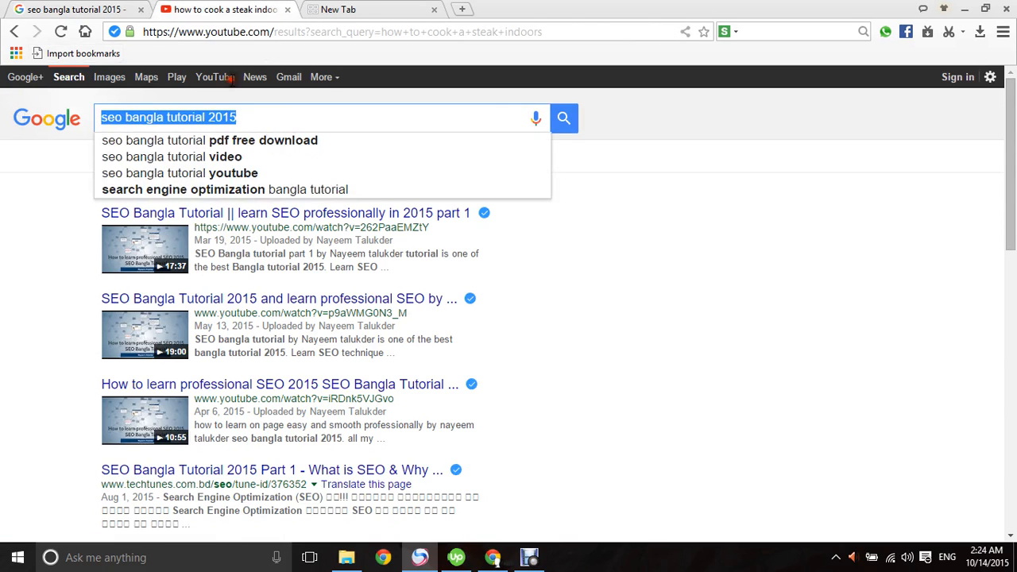
pyautogui.tripleClick(349, 90)
pyautogui.hotkey('ctrl', 'v')
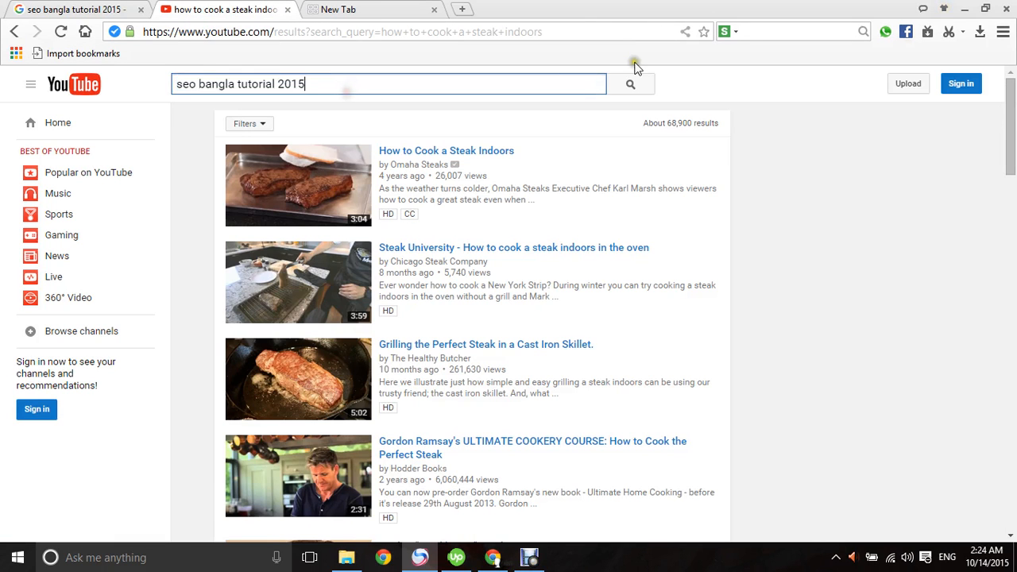
pyautogui.click(630, 86)
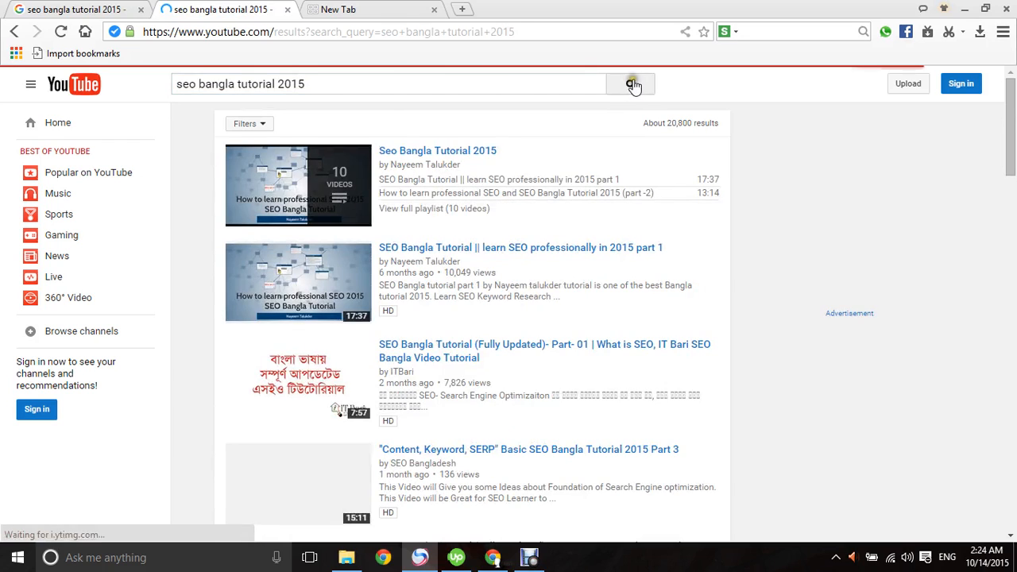
# - Shorten the YouTube search to "seo bangla tutorial" and look through the listed videos and playlists
pyautogui.moveTo(278, 89); pyautogui.dragTo(348, 80)
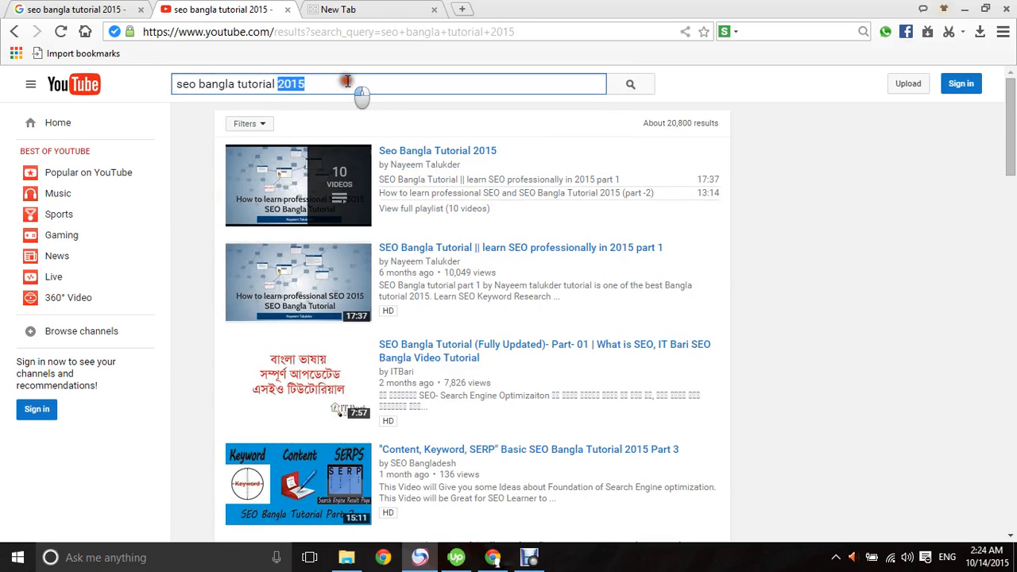
pyautogui.press('BackSpace')
pyautogui.press('Return')
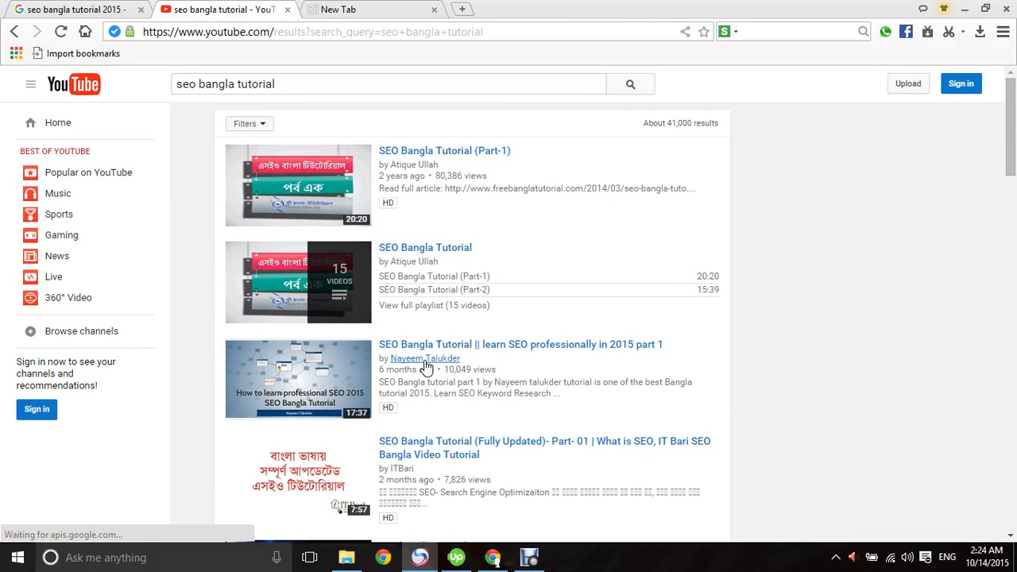
pyautogui.scroll(-3, 387, 377)
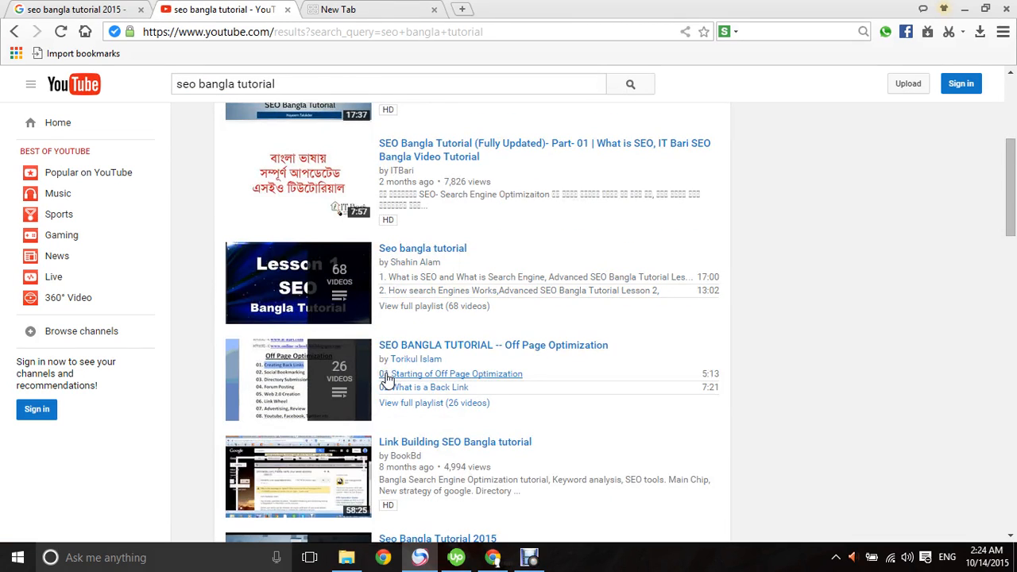
pyautogui.scroll(3, 386, 379)
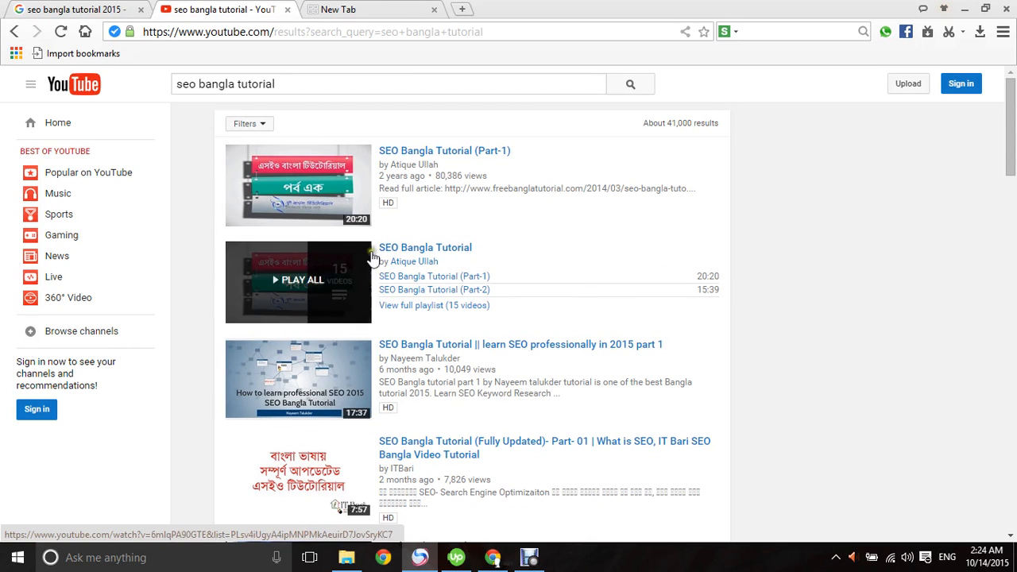
pyautogui.click(416, 82)
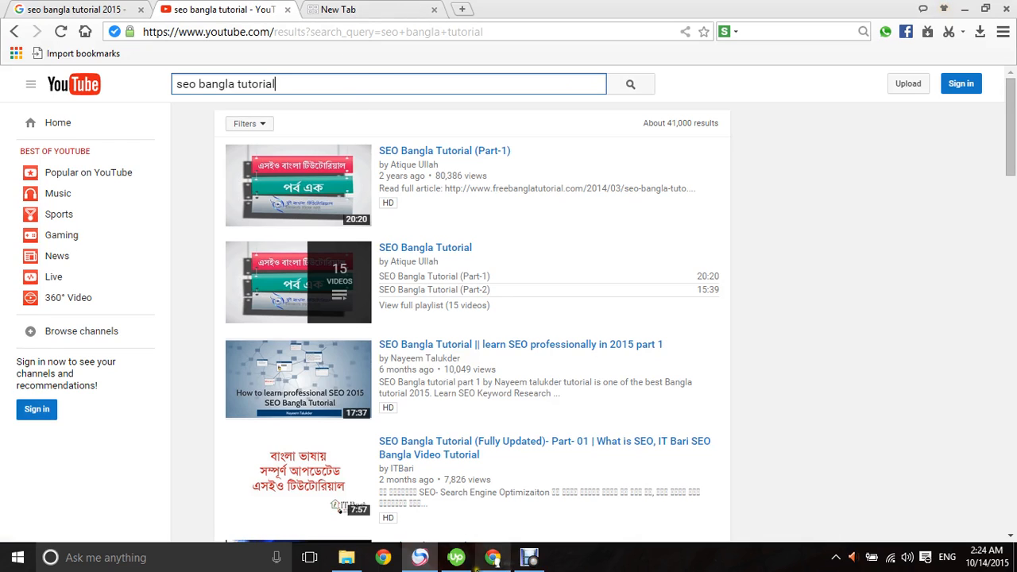
# - Switch back to Chrome, glance at the post editor and return to the beginning of the Facebook profile page
pyautogui.click(493, 557)
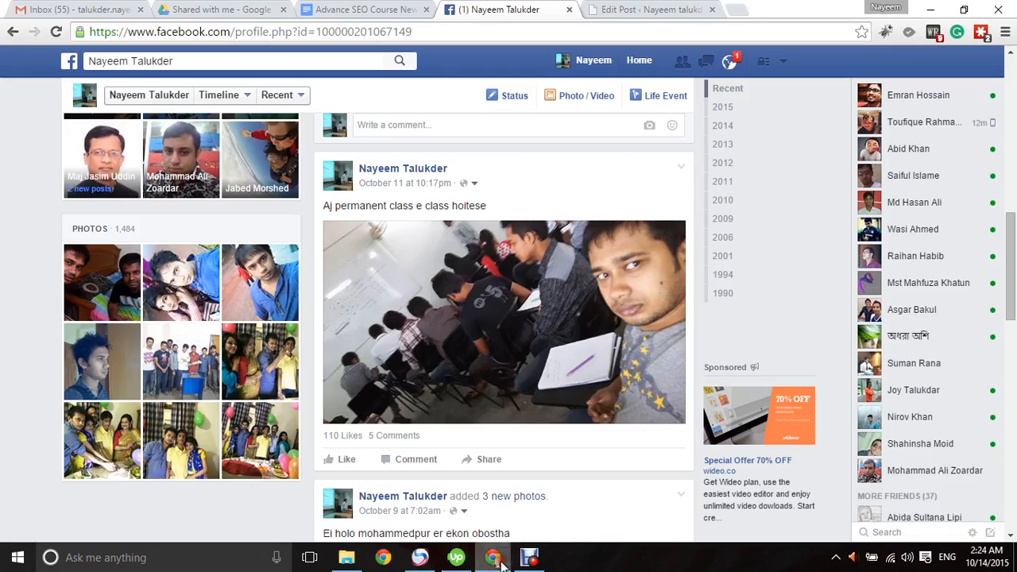
pyautogui.click(667, 9)
pyautogui.click(500, 8)
pyautogui.scroll(10, 413, 362)
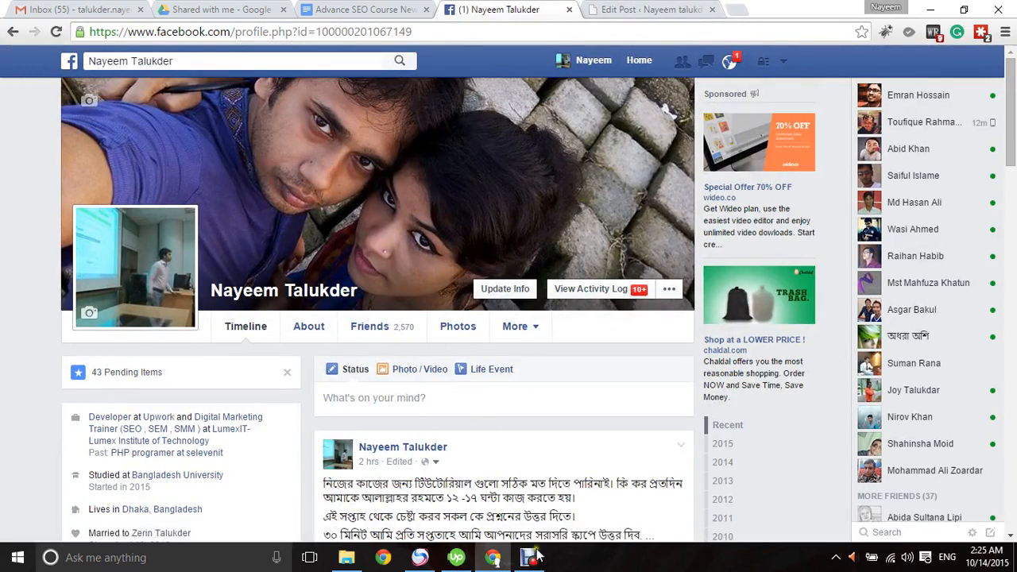
pyautogui.moveTo(529, 557)
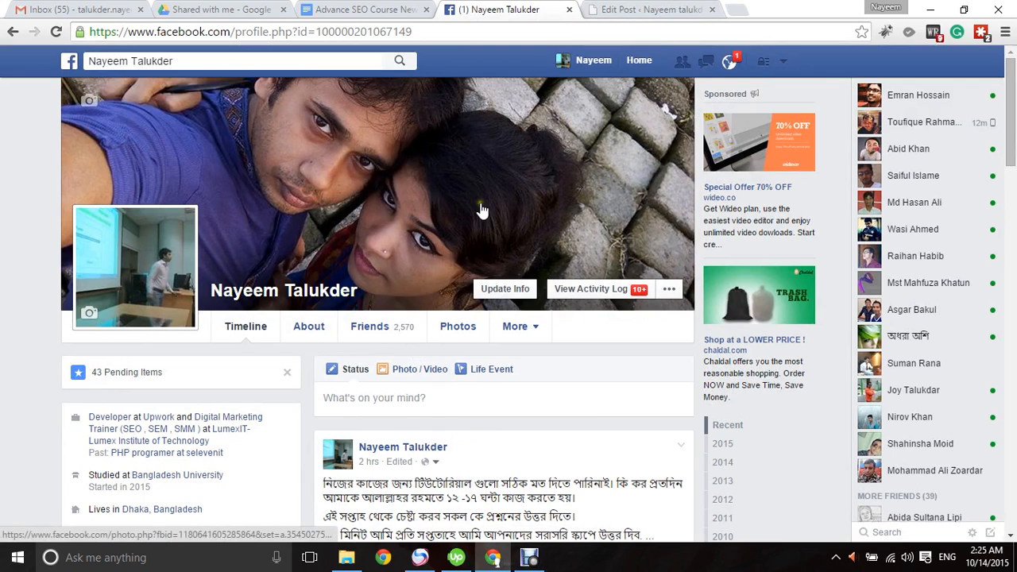